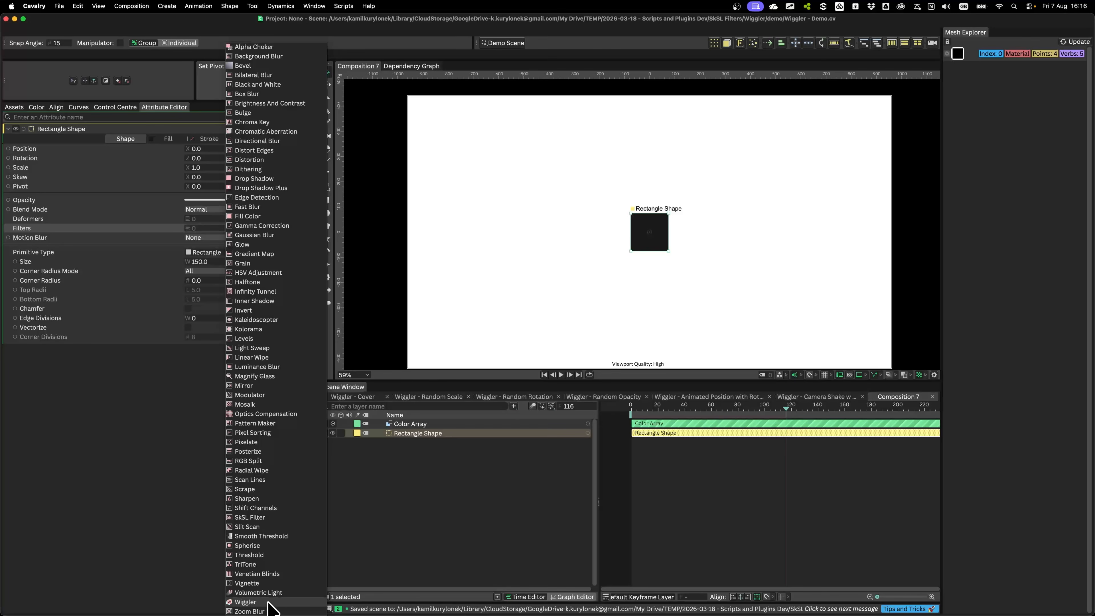
Step: Apply the Wiggler filter to the rectangle shape, show only its settings, and preview the default wiggle
click(246, 601)
click(437, 525)
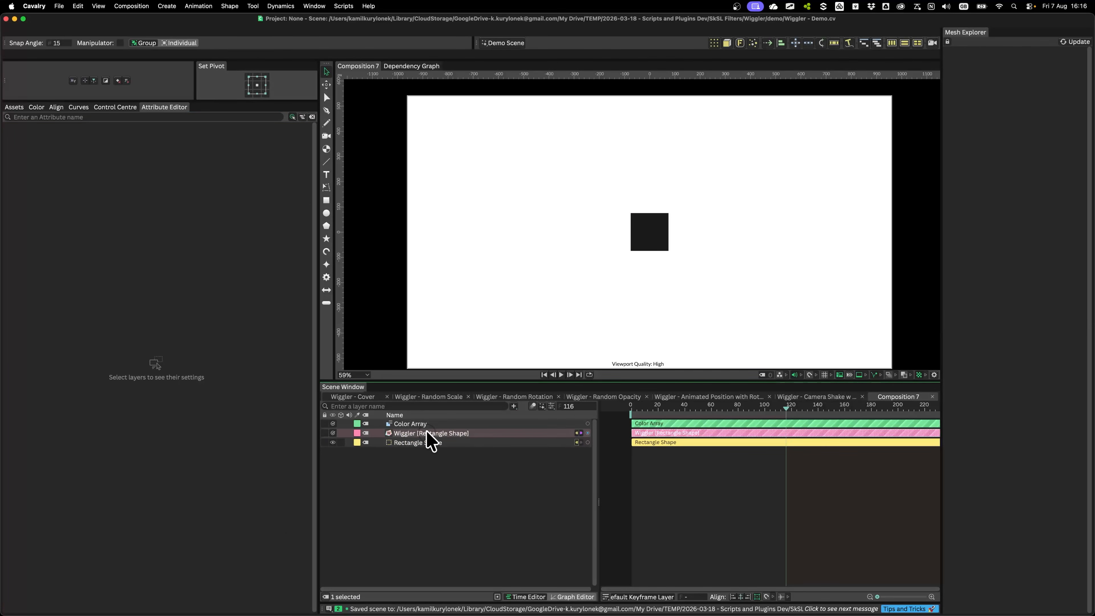
click(427, 432)
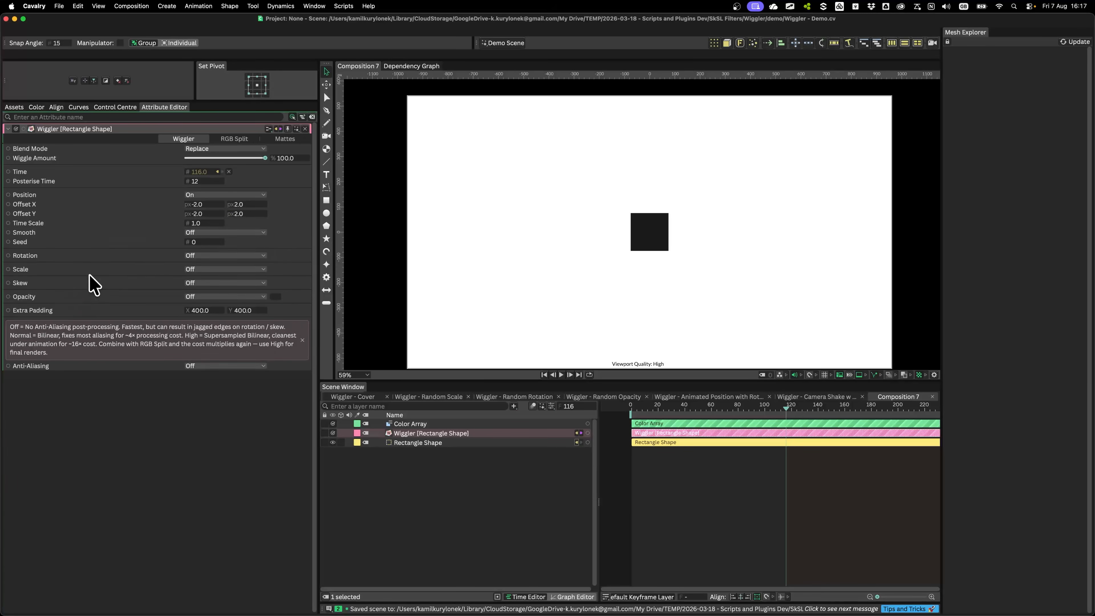
click(287, 128)
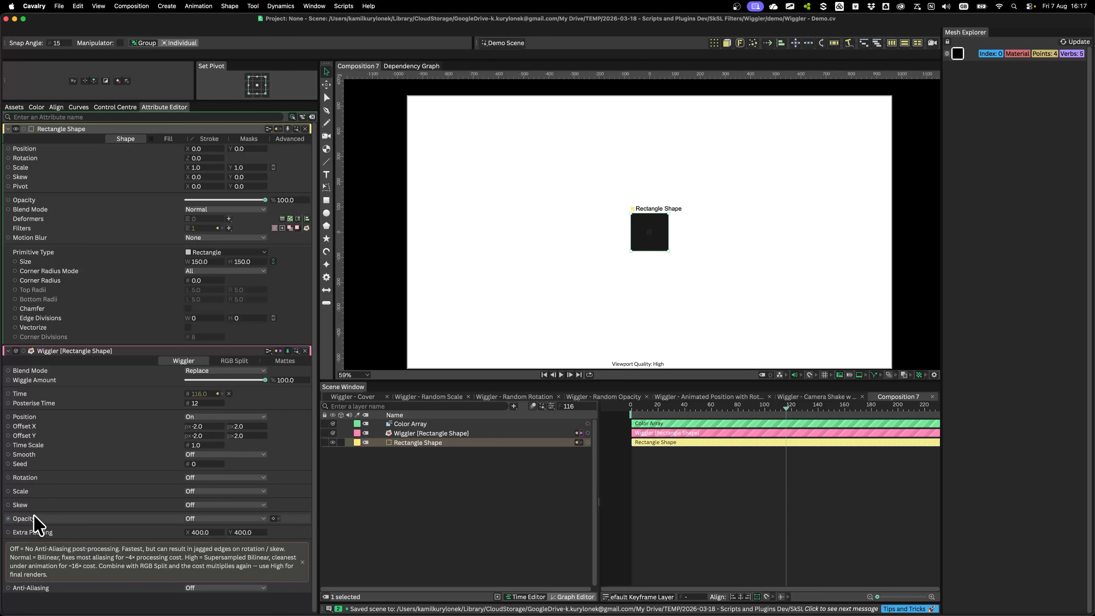
click(305, 129)
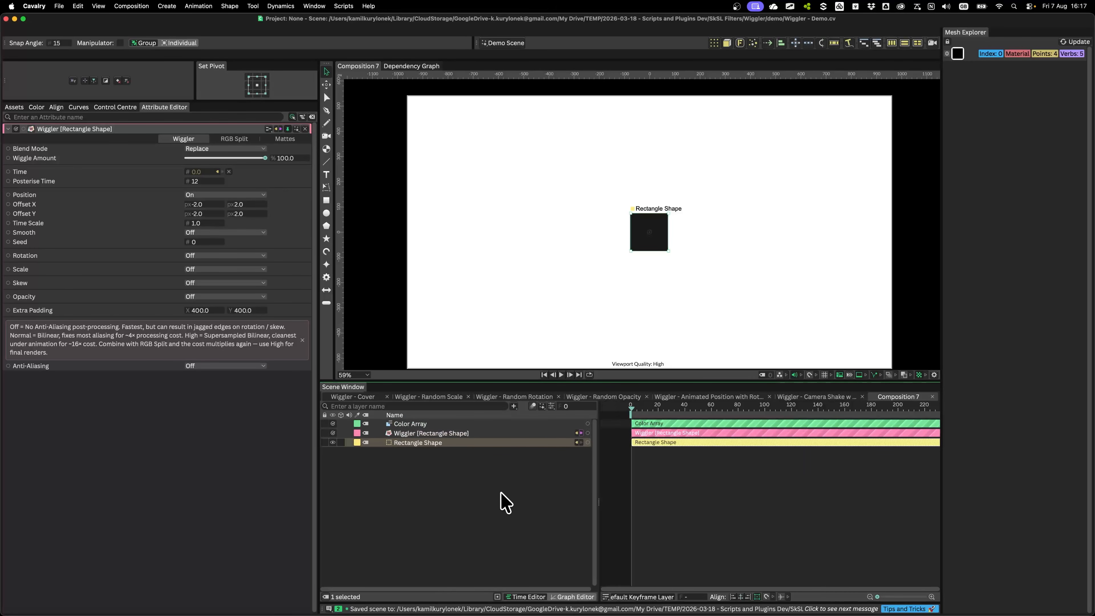
key(space)
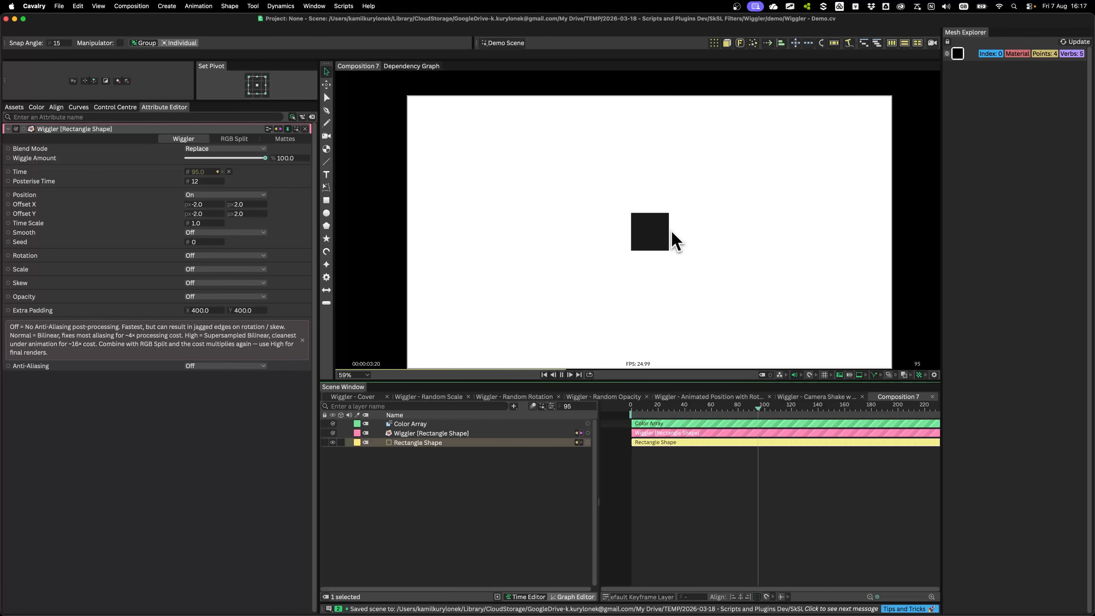
key(space)
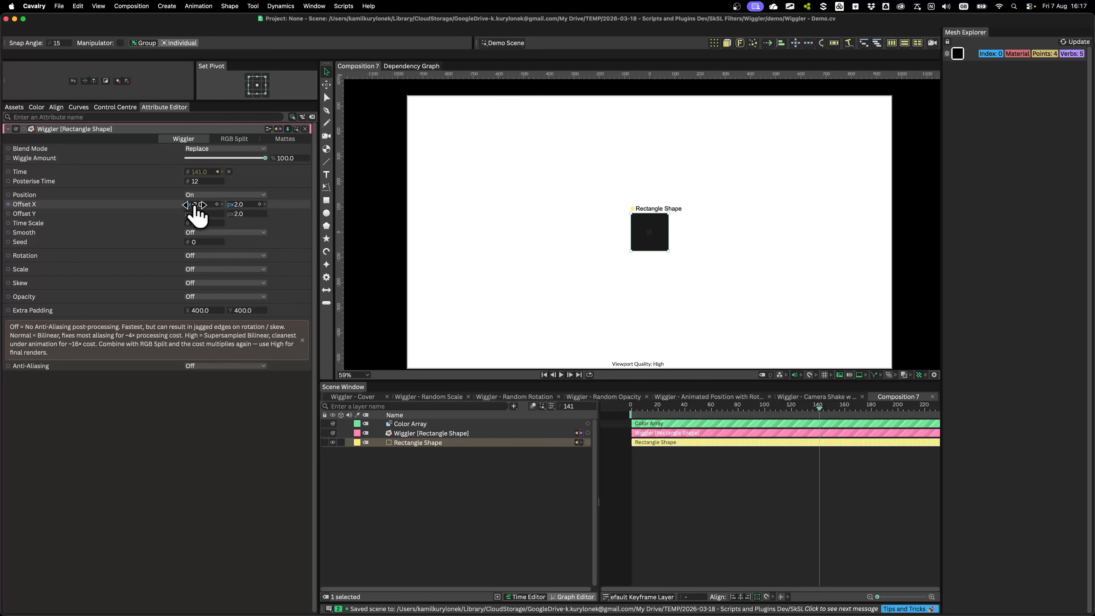
Step: Connect the Wiggler's first Offset X value to its second one using the expression -value
drag(189, 203, 244, 210)
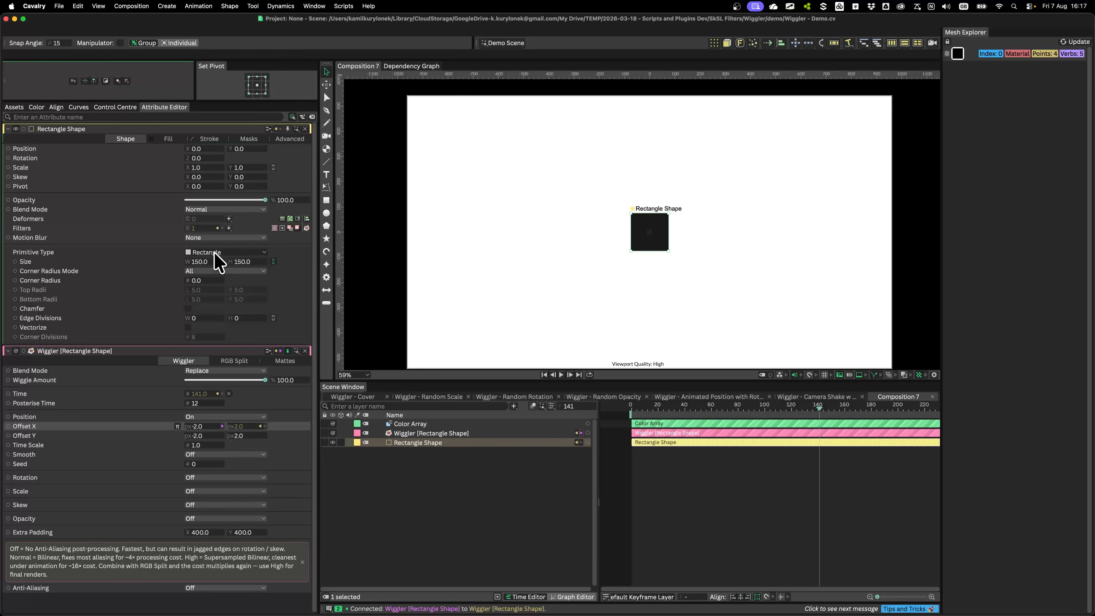
click(177, 426)
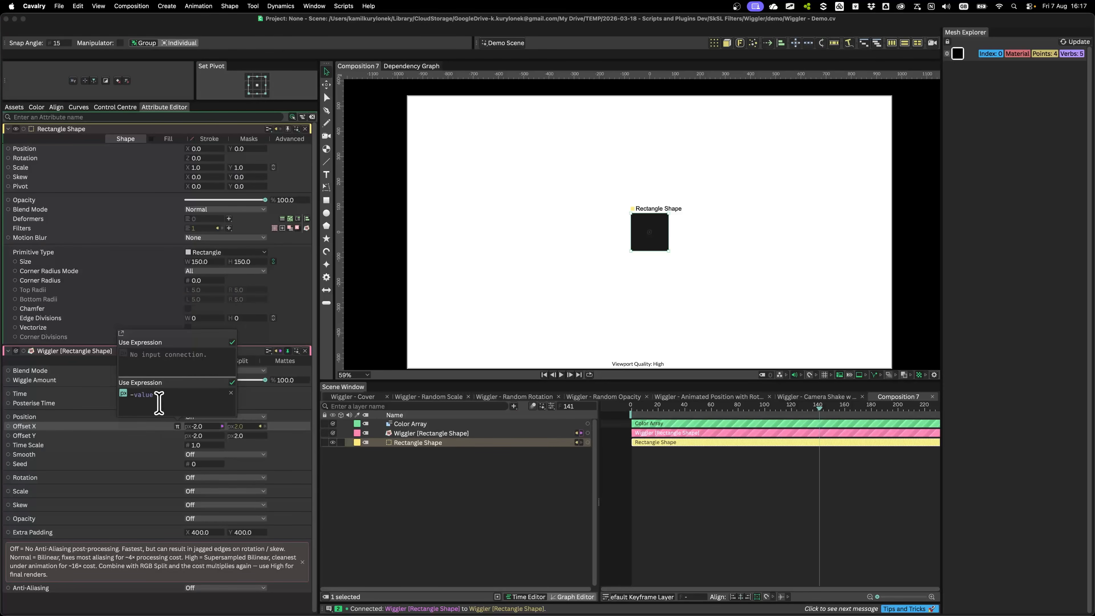
click(142, 447)
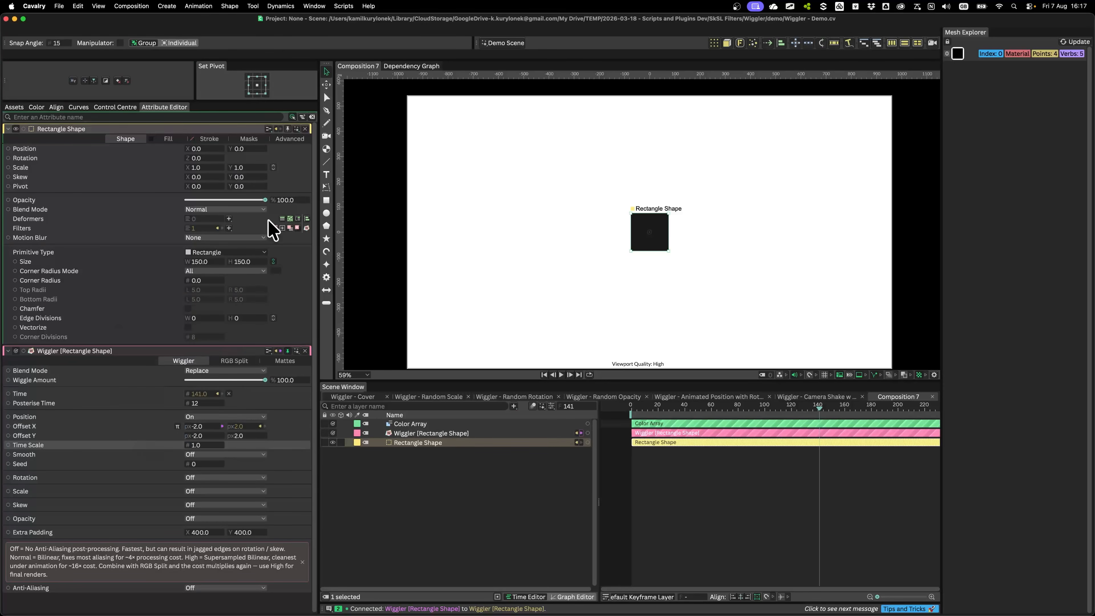
Step: Set the first Offset X value to 100 px and preview the horizontal wiggle from the start of the timeline
click(305, 129)
click(199, 204)
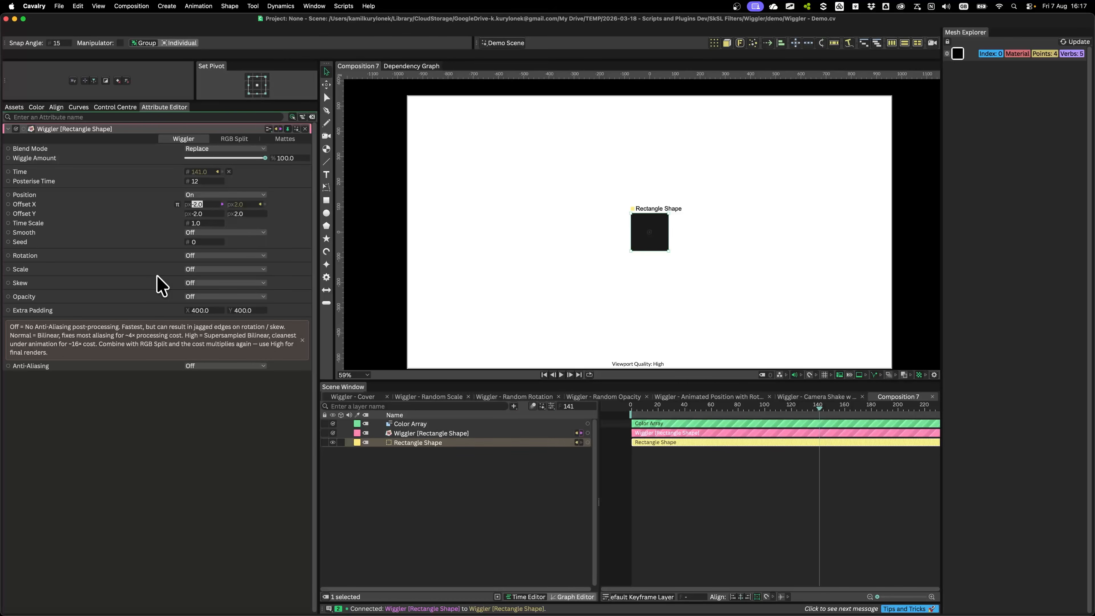
text(100)
key(Return)
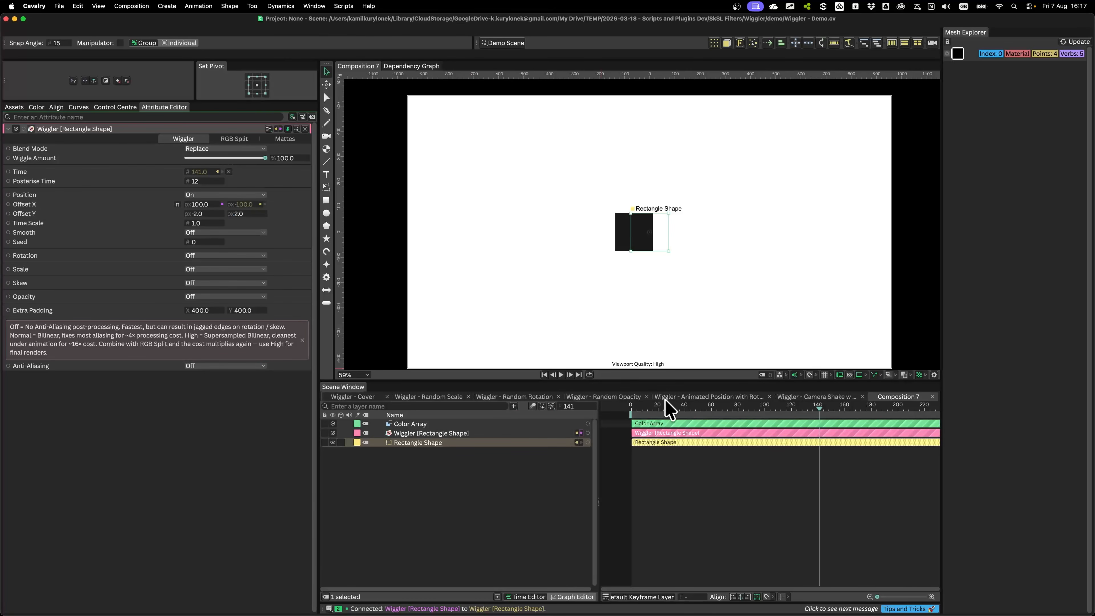
drag(662, 403, 612, 414)
click(727, 284)
key(space)
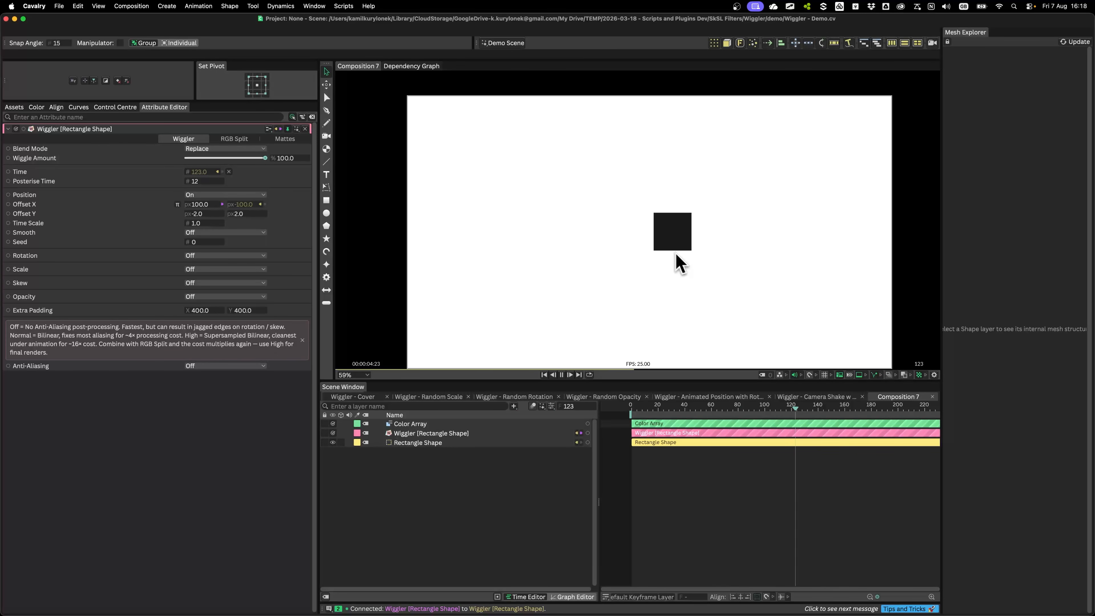
key(space)
click(657, 237)
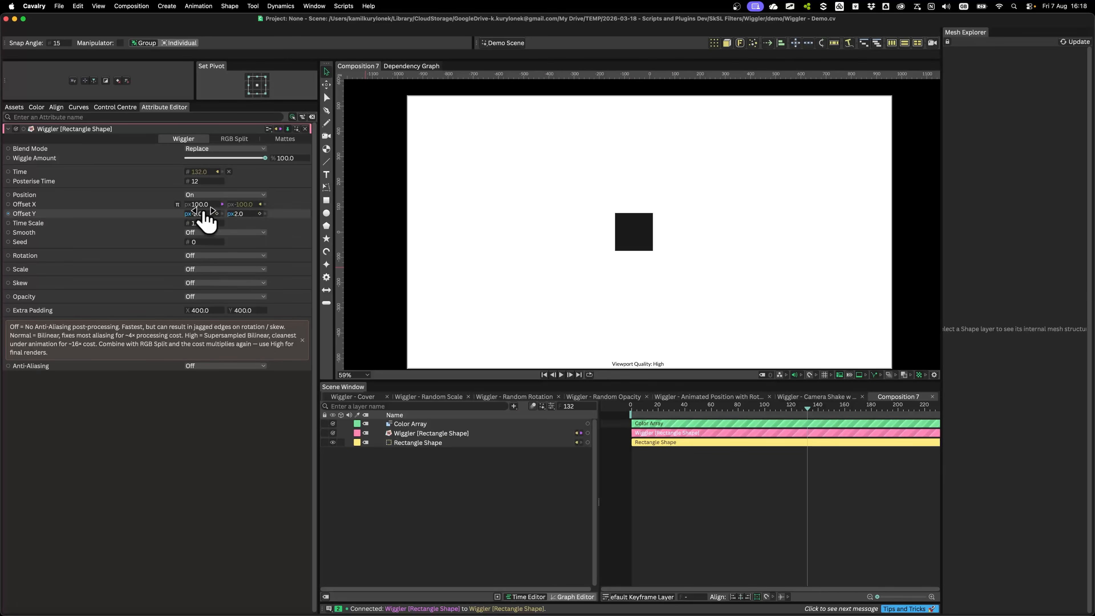
Step: Set the position Offset Y range to about -17.8 to 34.4 px and preview the motion
mouse_move(210, 218)
mouse_down()
mouse_move(345, 215)
mouse_move(223, 224)
mouse_up()
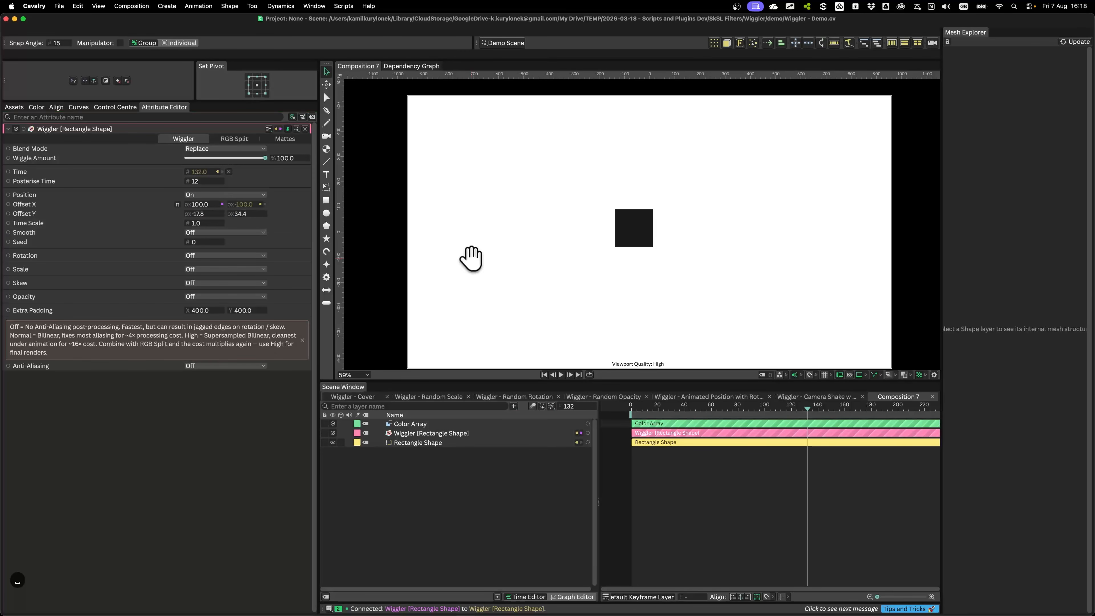
key(space)
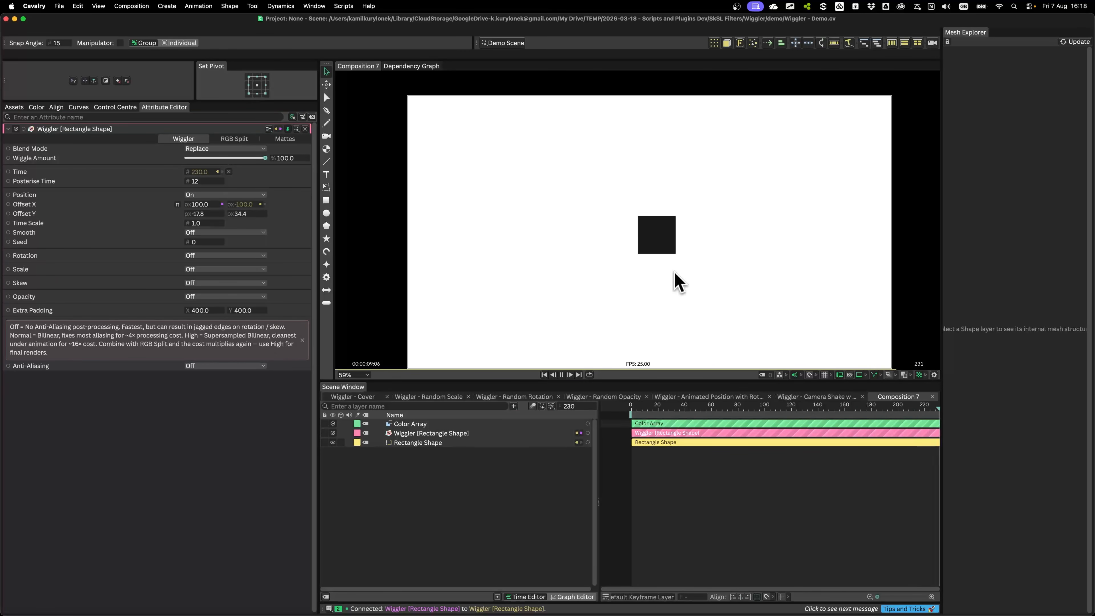
key(space)
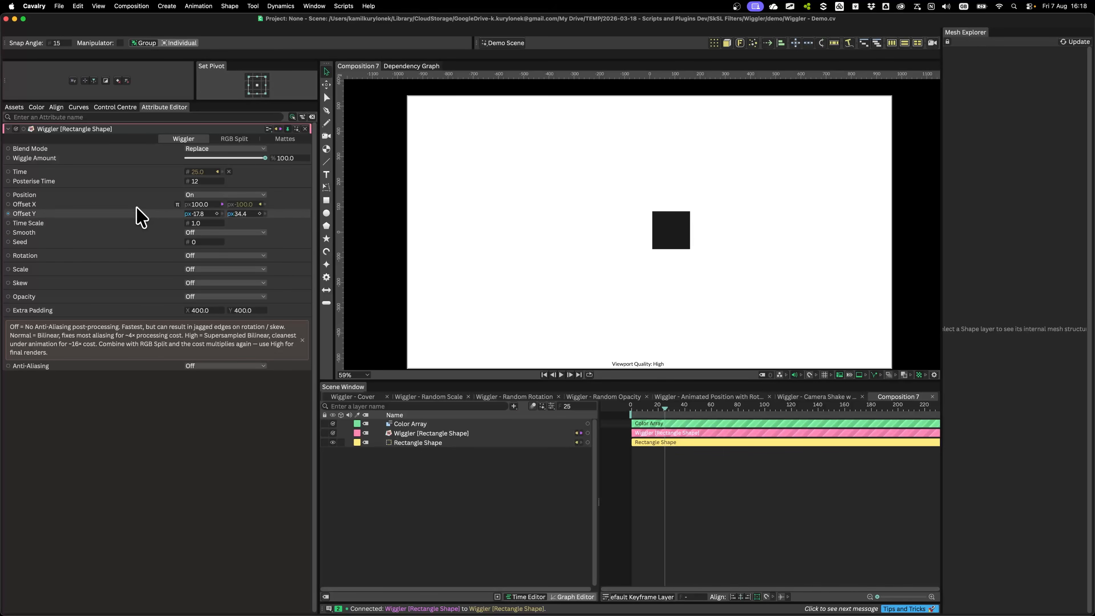
Step: Check the composition's frame rate and preview the wiggle with Posterise Time set to 1
key(super+k)
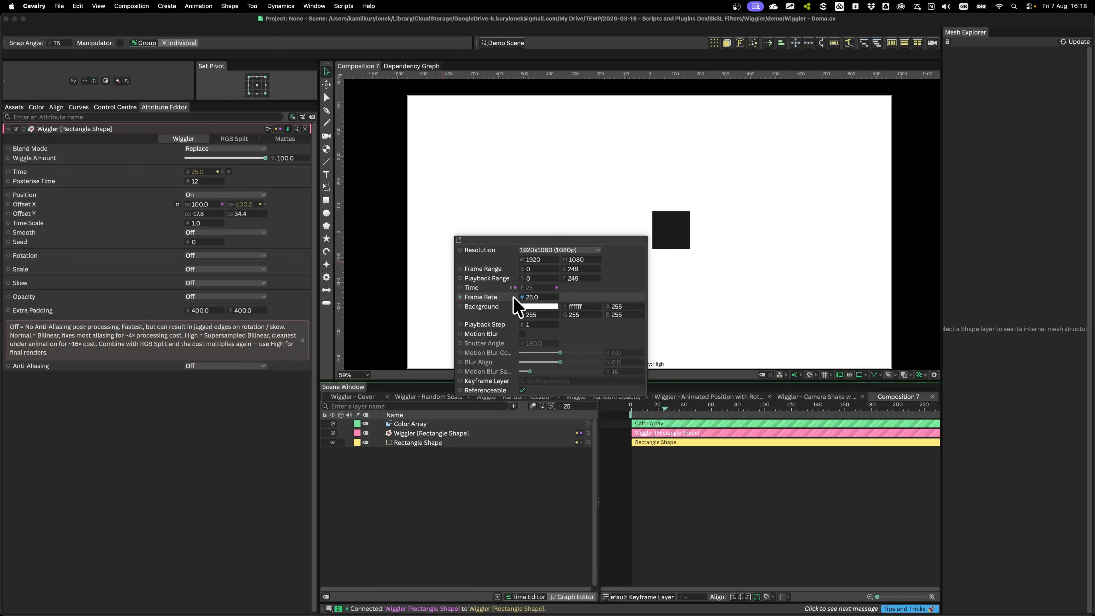
click(93, 173)
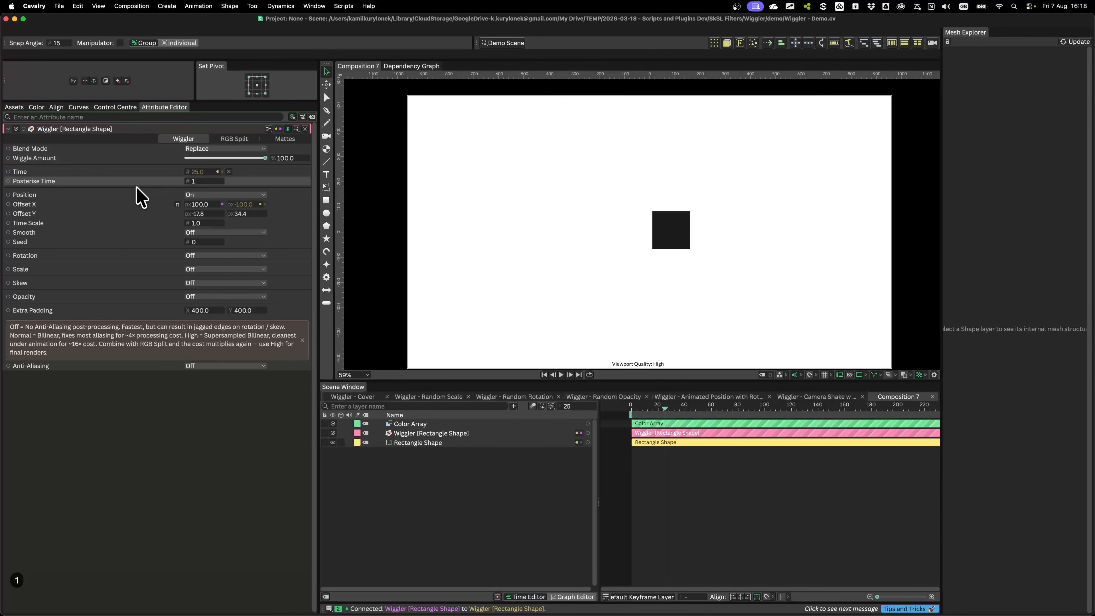
key(Return)
key(space)
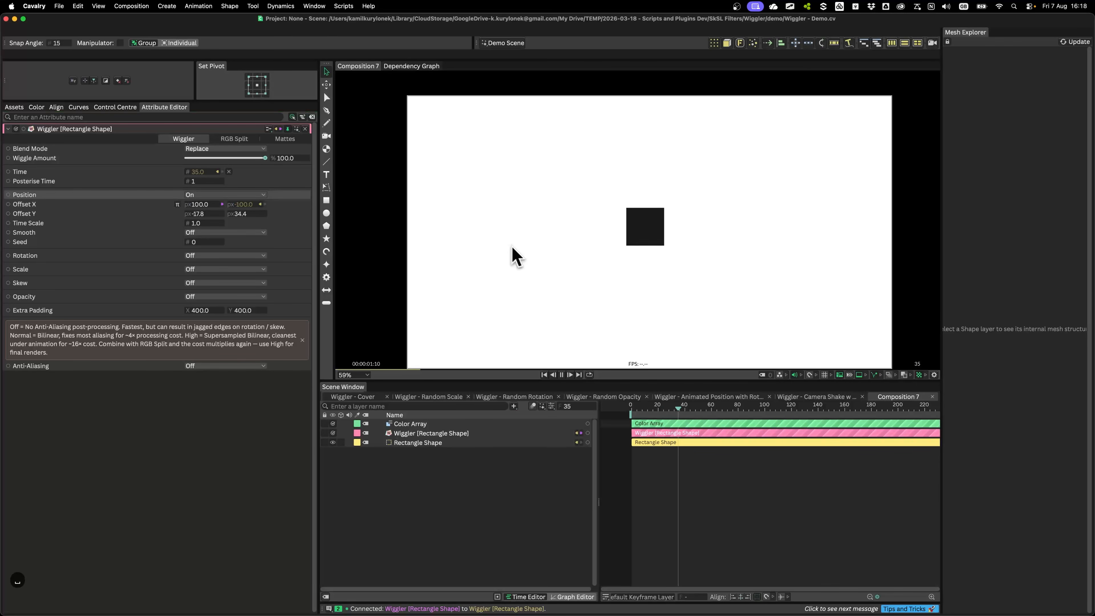
key(space)
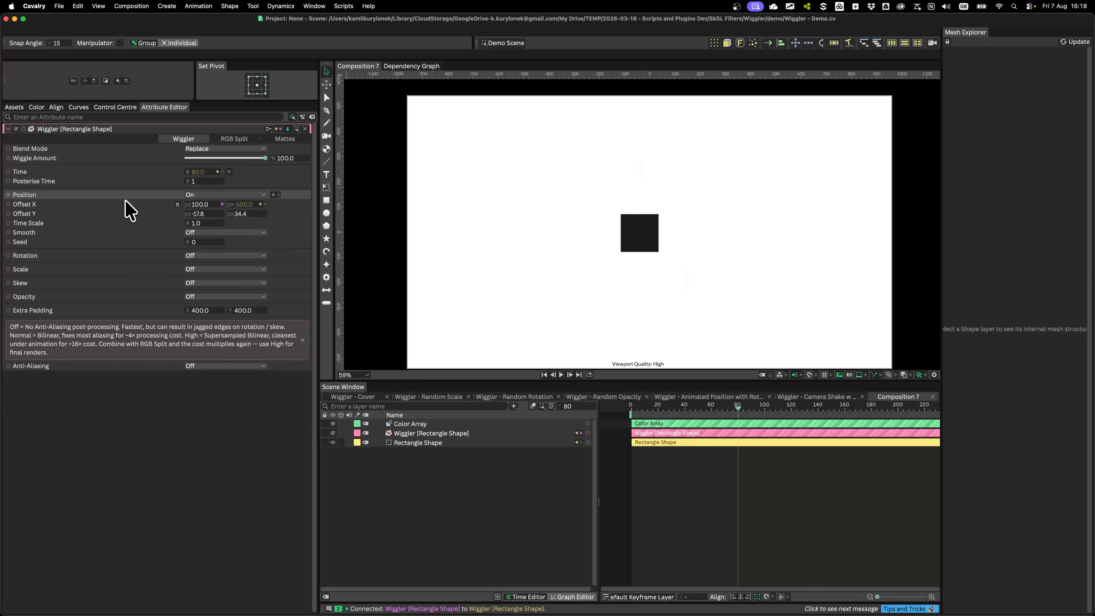
Step: Try a Posterise Time of 2, settle on 4, and preview the wiggle
click(206, 180)
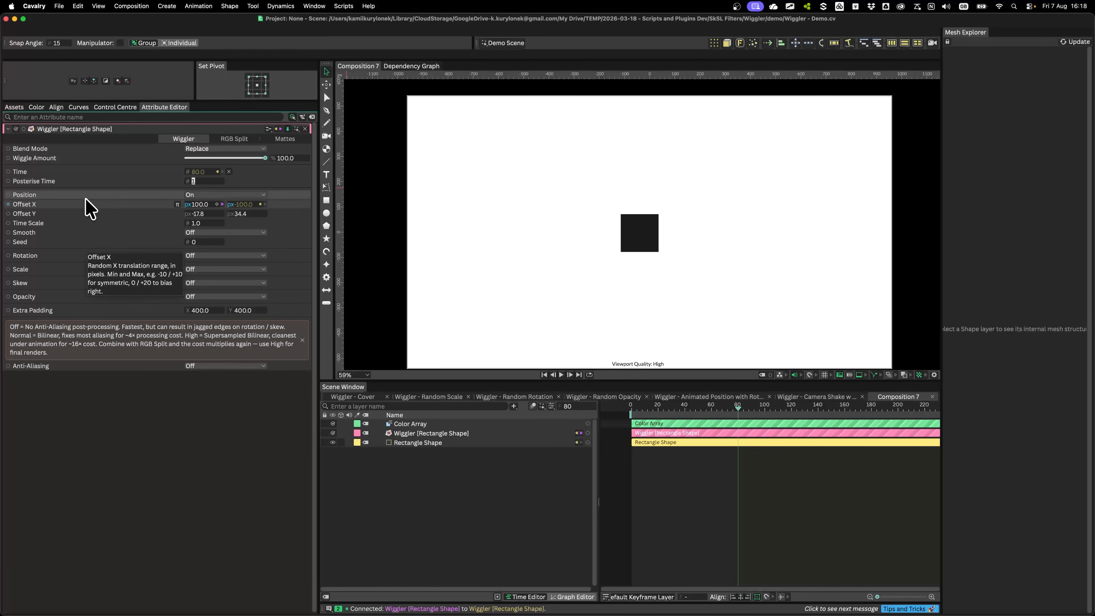
text(2)
key(Return)
click(204, 183)
text(4)
click(125, 197)
key(space)
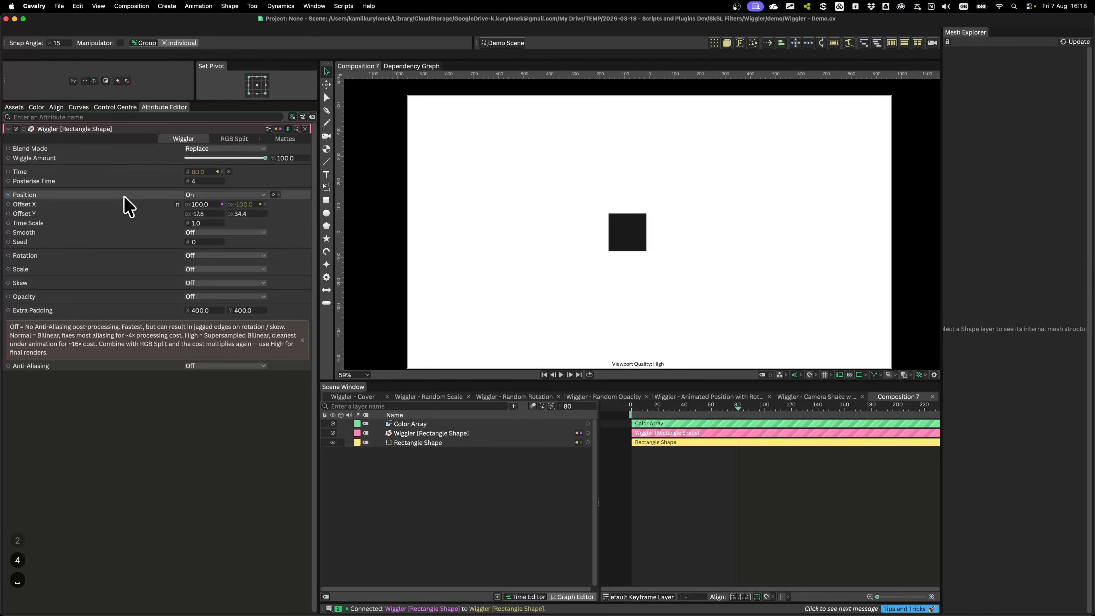
key(space)
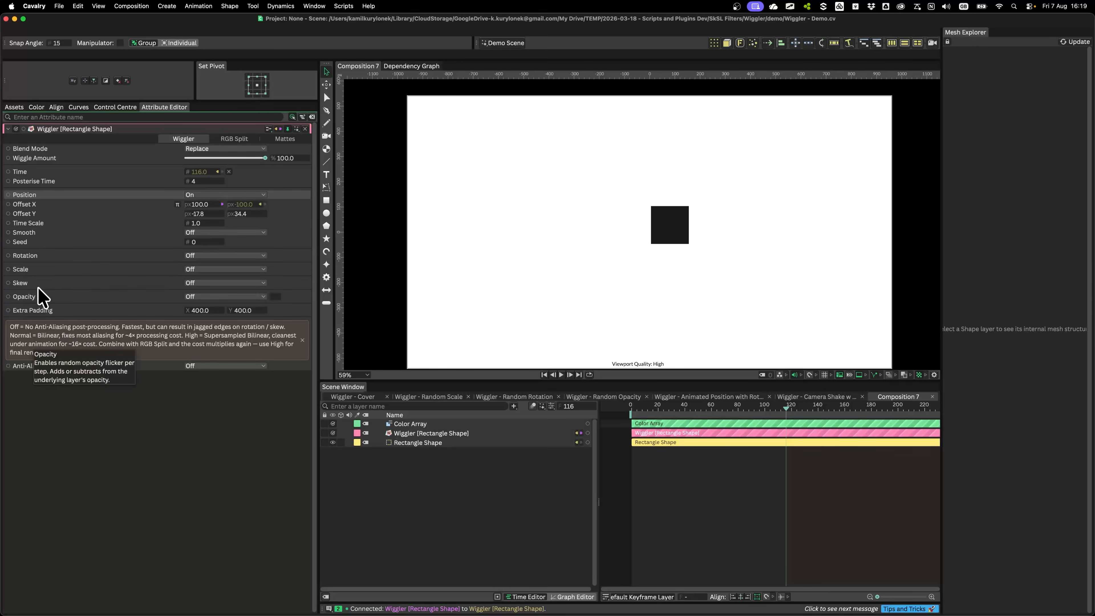
Step: Review the position Smooth options, keep smoothing Off, and play the animation
click(211, 235)
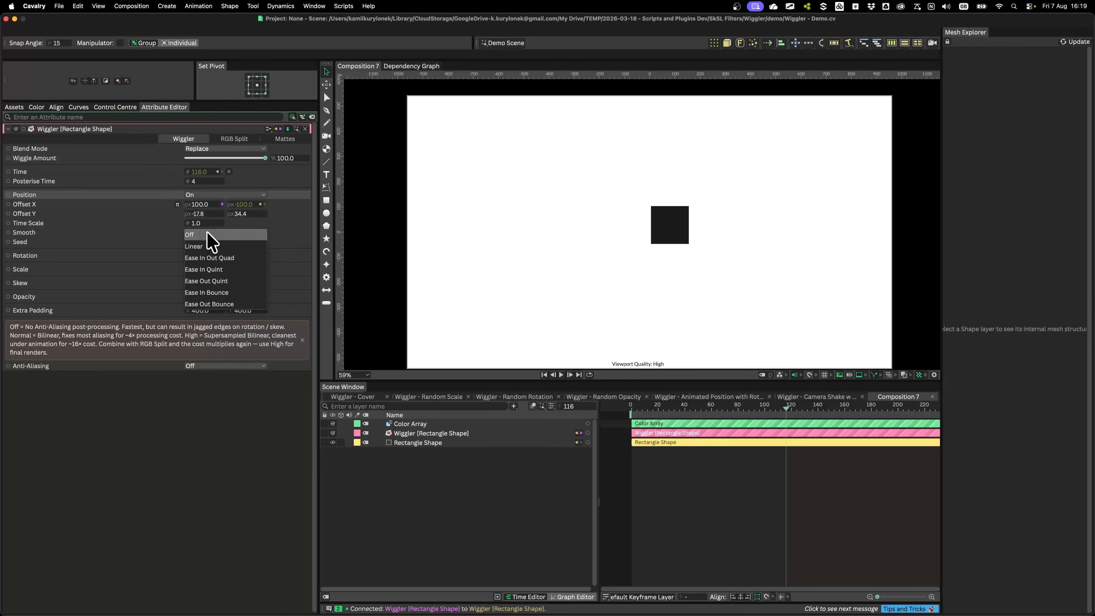
click(244, 234)
key(space)
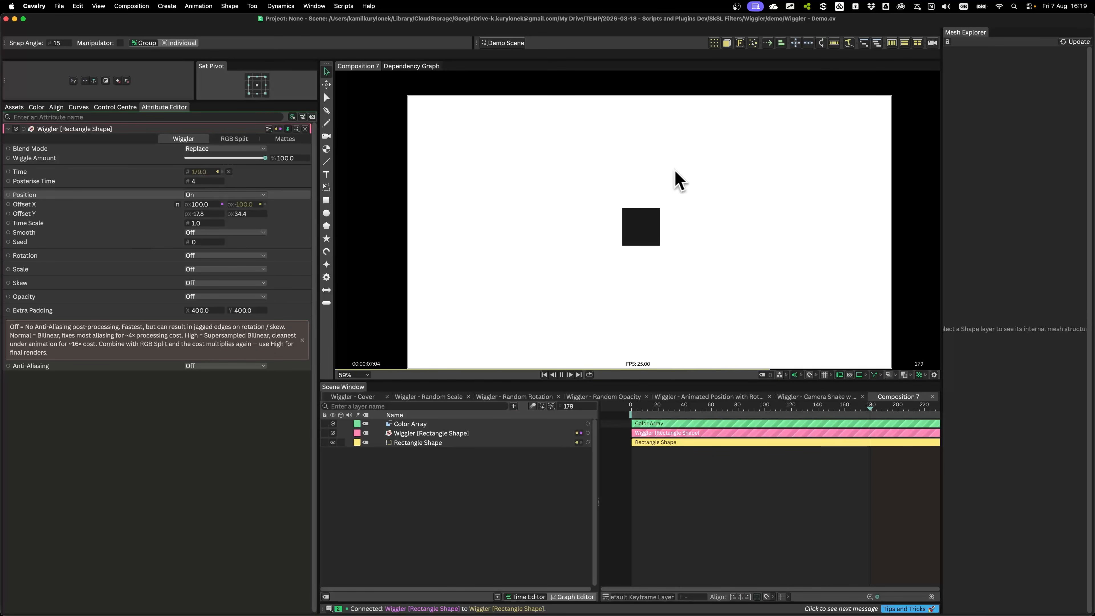
key(space)
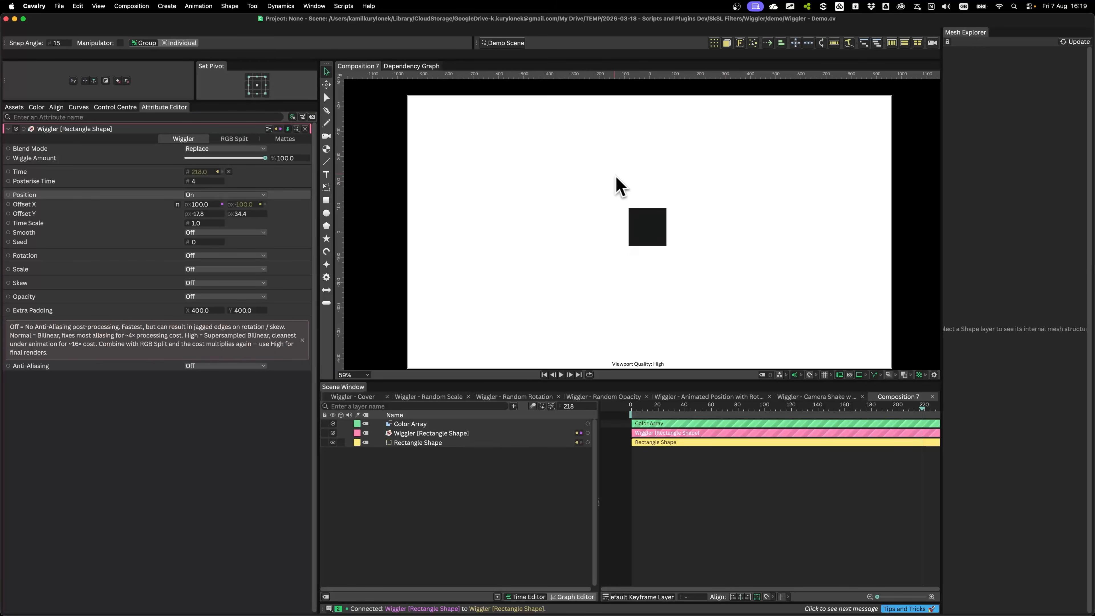
Step: Set the position Smooth mode to Linear and preview the motion
click(245, 233)
click(237, 248)
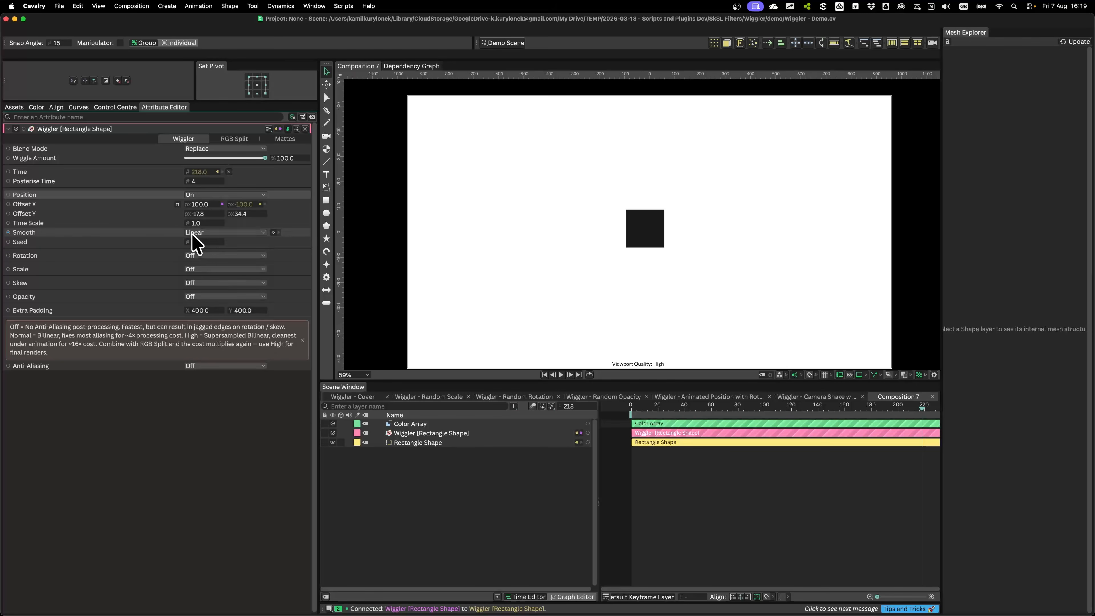
key(space)
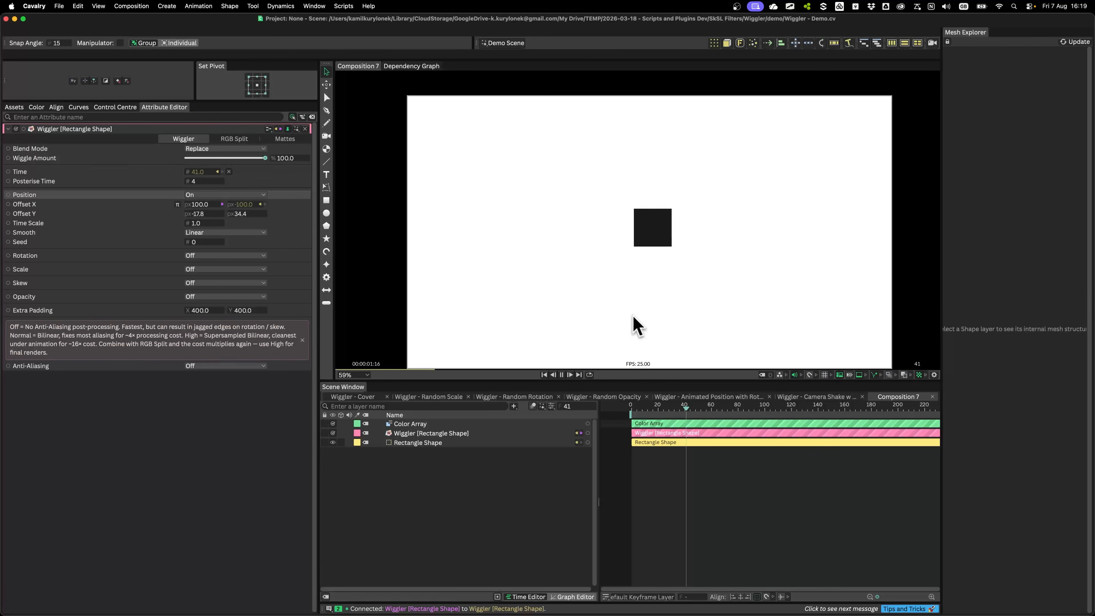
key(space)
Step: Set the position Smooth mode to Ease In Bounce and preview the motion
click(247, 232)
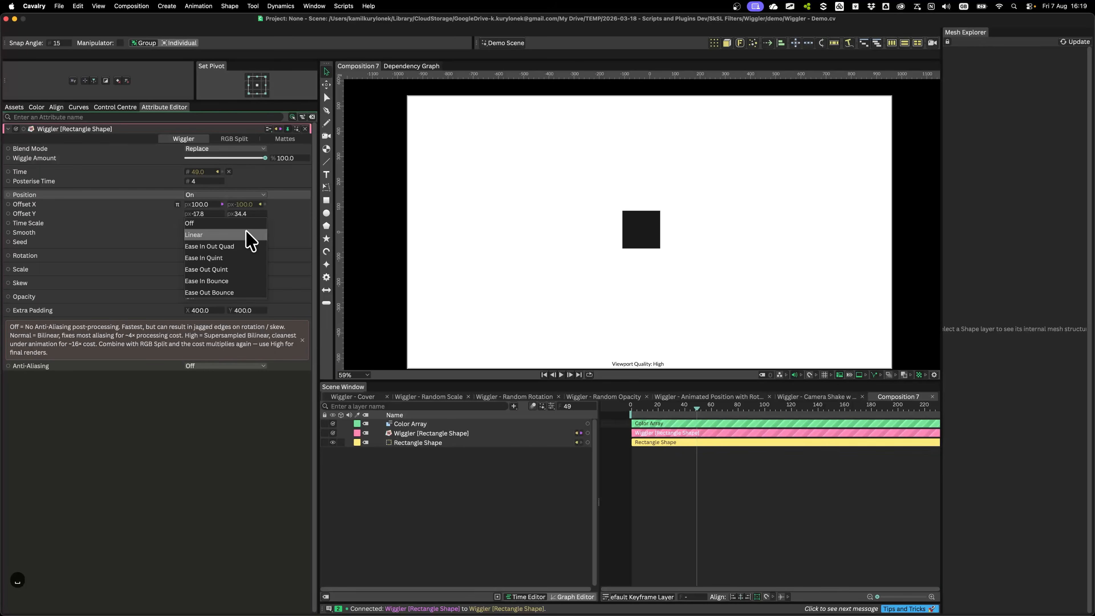
click(233, 281)
key(space)
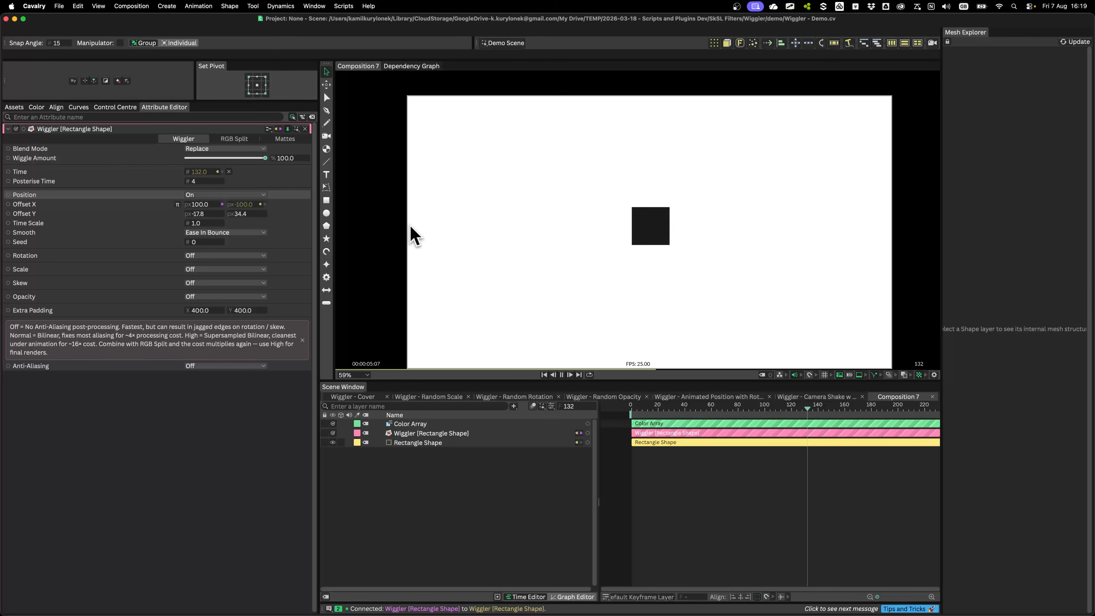
key(space)
Step: Set the position Smooth mode to Ease In Quint and preview the motion
click(225, 232)
click(220, 216)
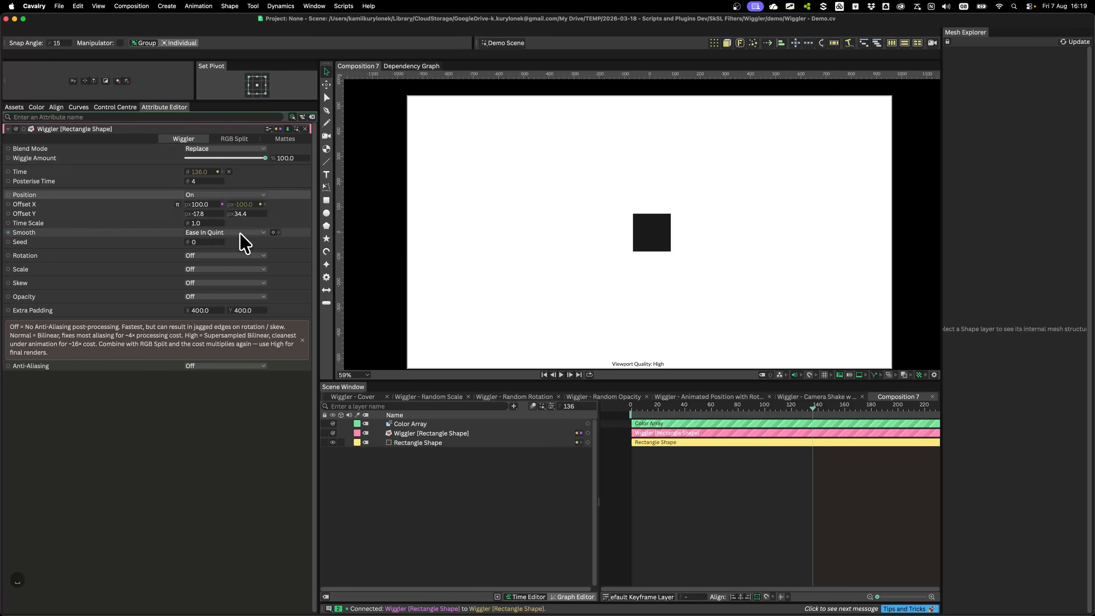
key(space)
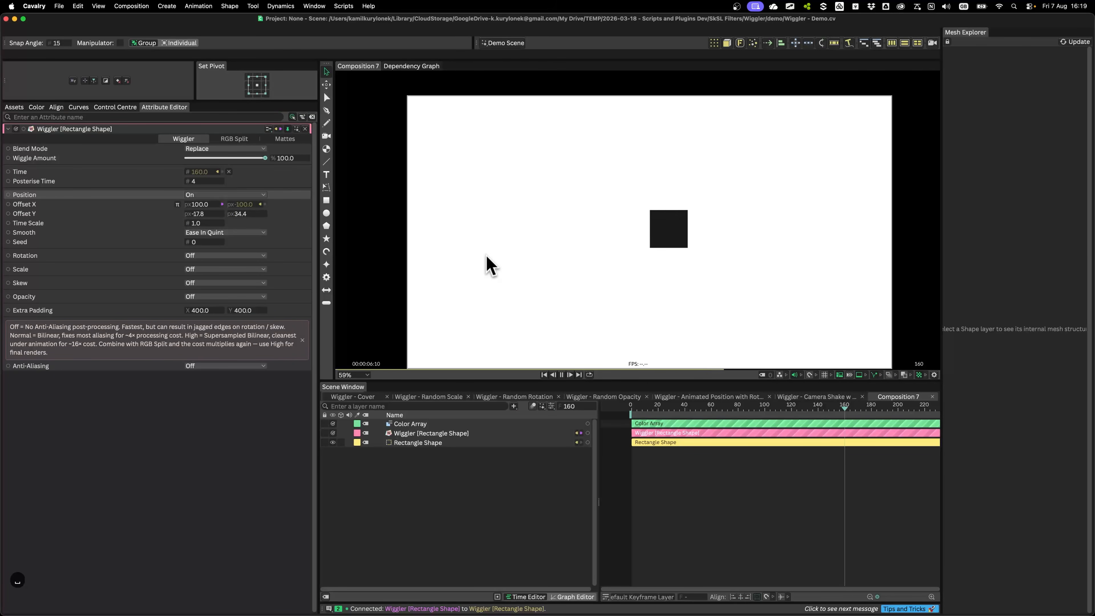
key(space)
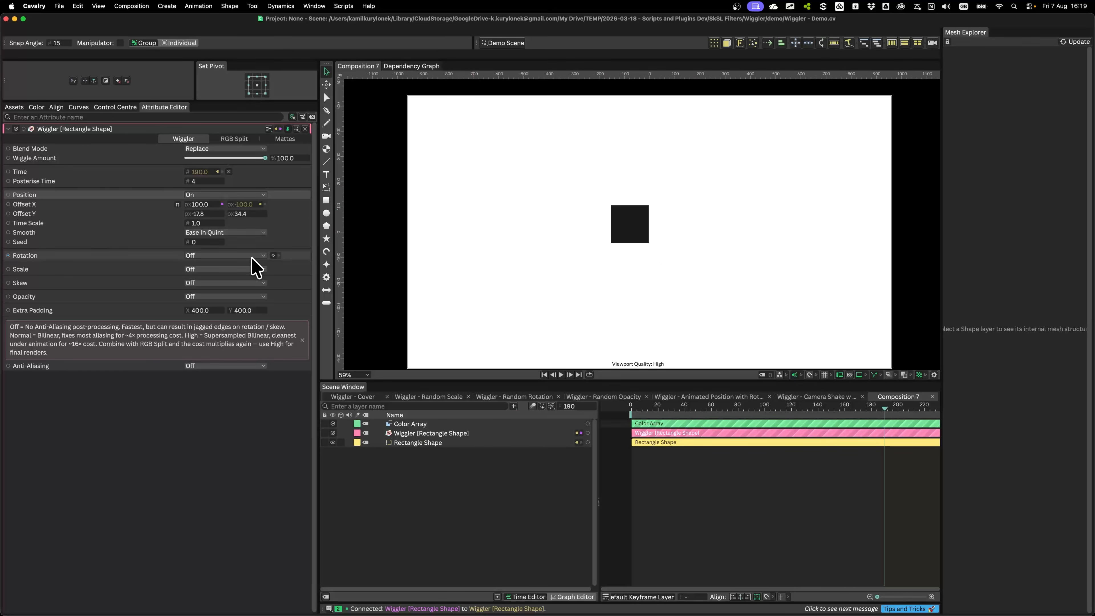
Step: Turn on the Wiggler's Rotation and set its Offset range from -15 to 45 degrees
click(196, 256)
click(223, 264)
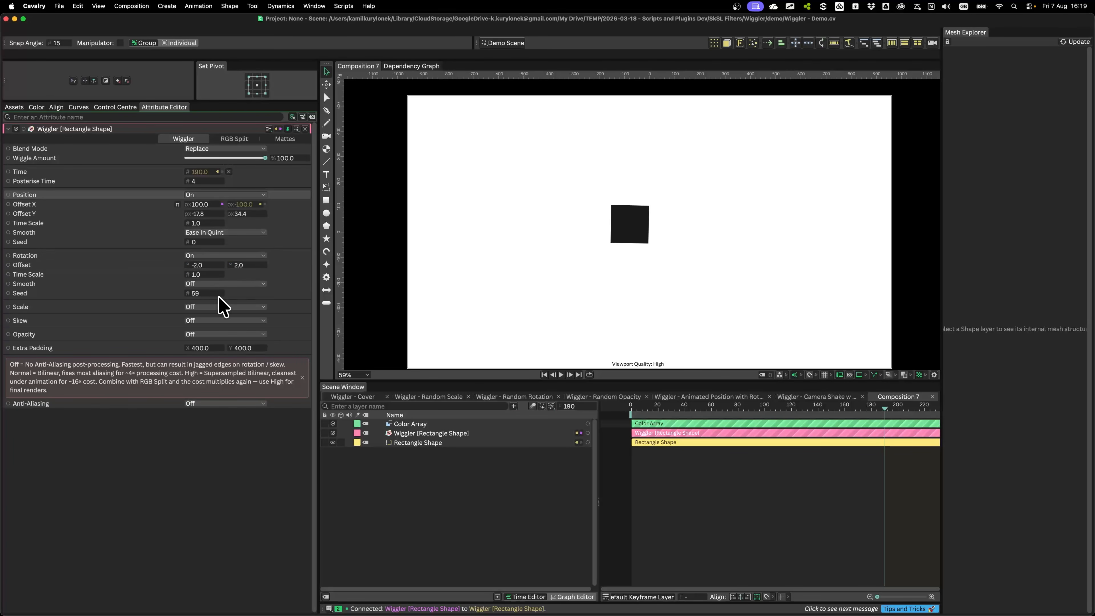
click(198, 265)
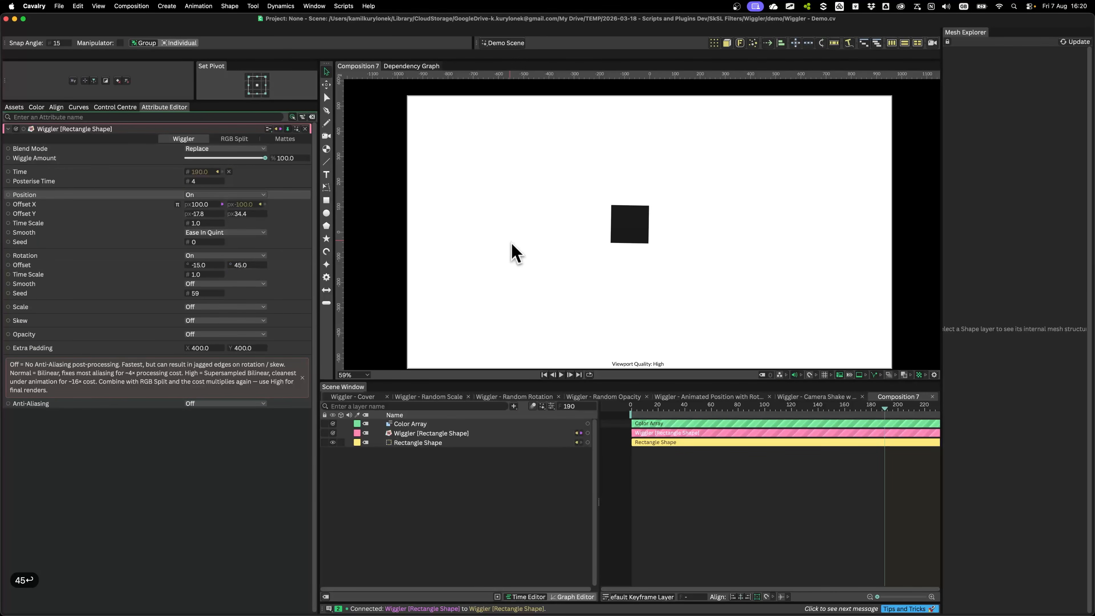
Step: Preview the rotation wiggle, set the position Smooth mode to Linear, and replay the motion
key(space)
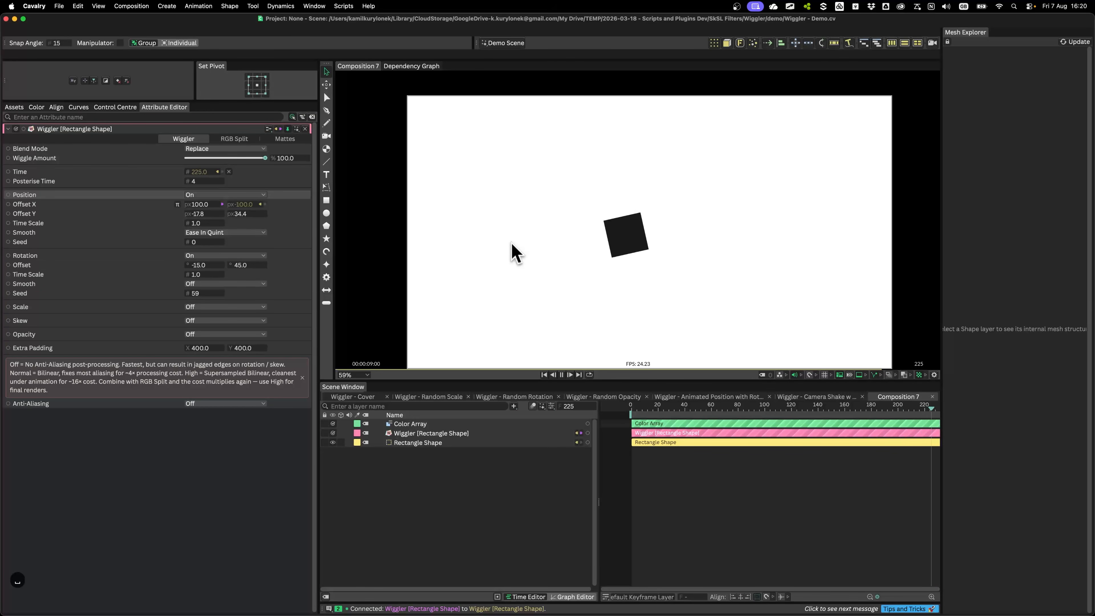
key(space)
click(200, 232)
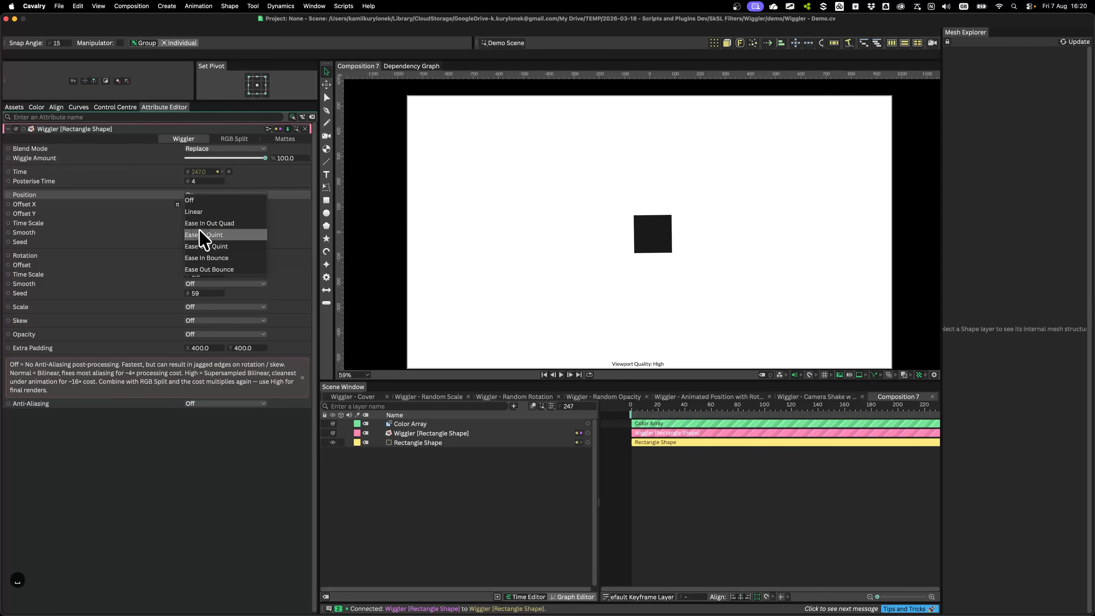
click(204, 212)
key(space)
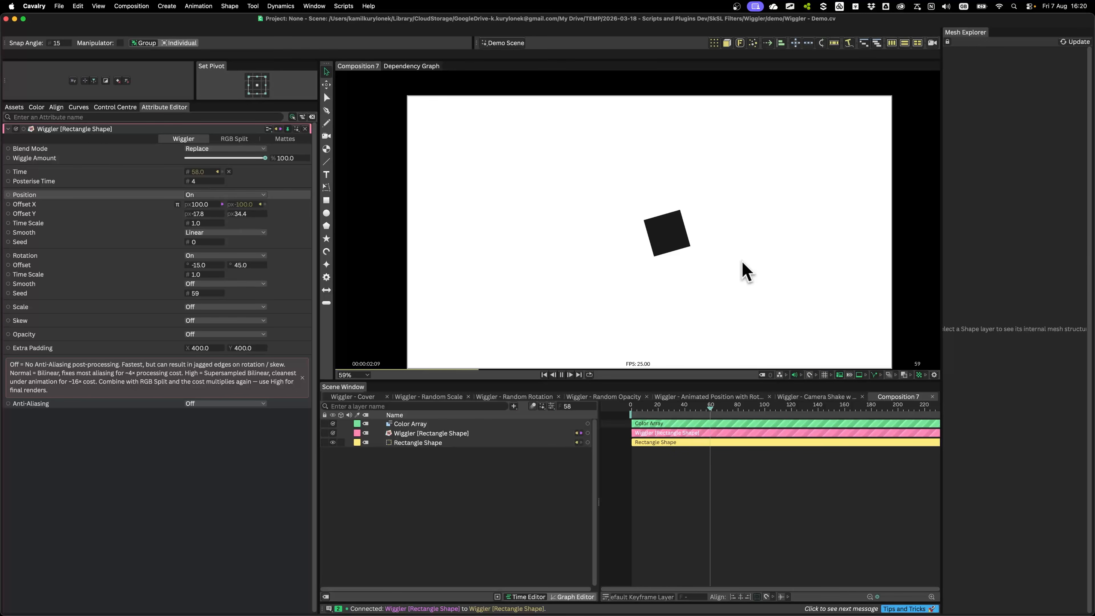
scroll(743, 201, up, 3)
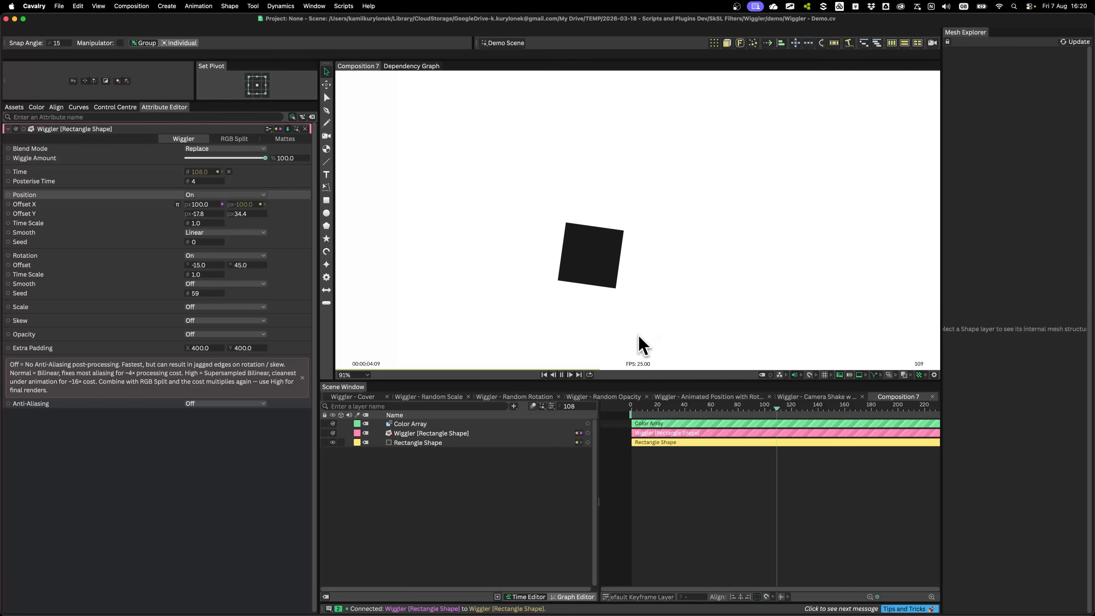
key(space)
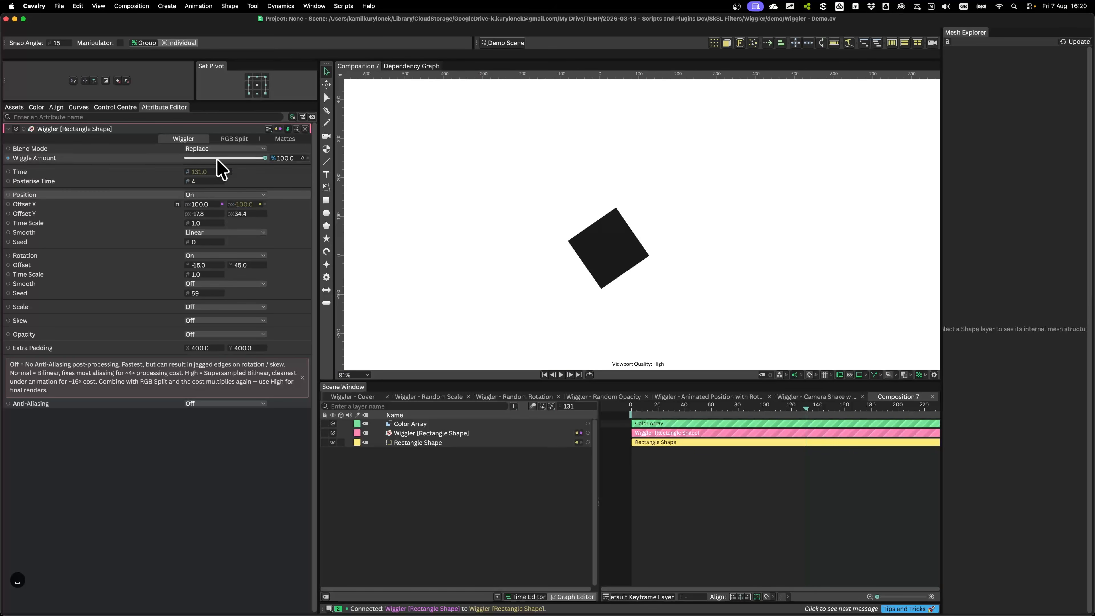
Step: Set the Wiggler's Posterise Time to 1 and preview the motion
text(1)
click(296, 174)
key(space)
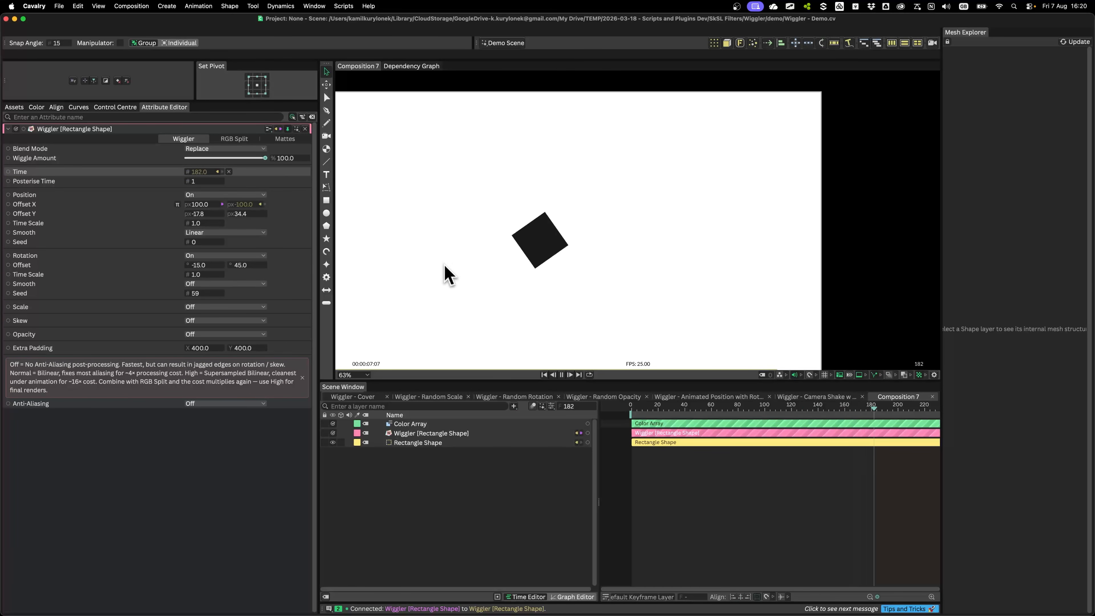
key(space)
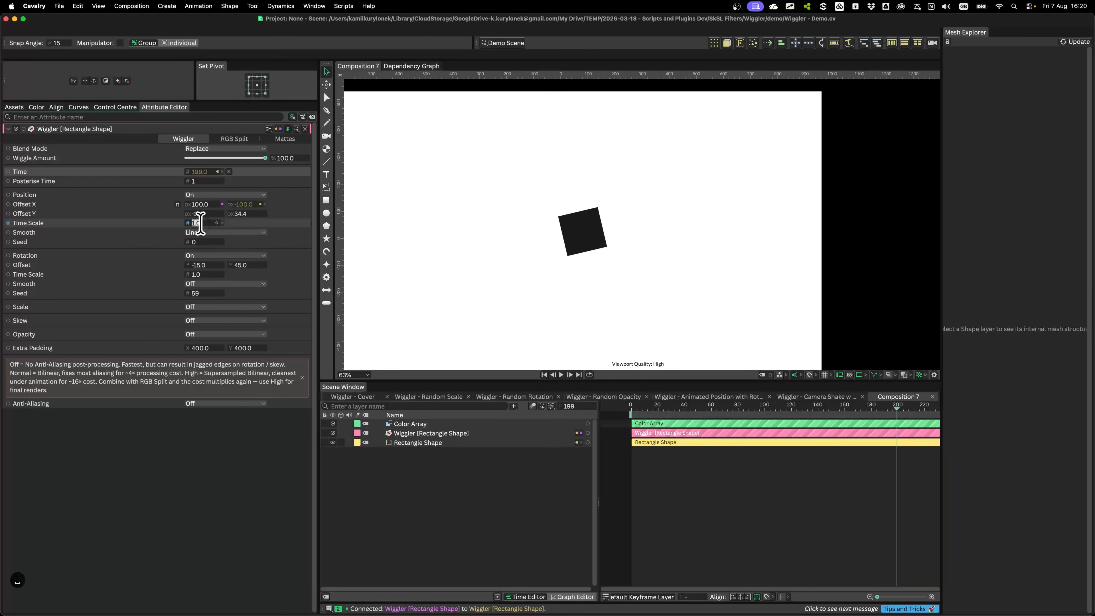
Step: Set the position Time Scale to 0.1 and preview the motion
text(.1)
key(Return)
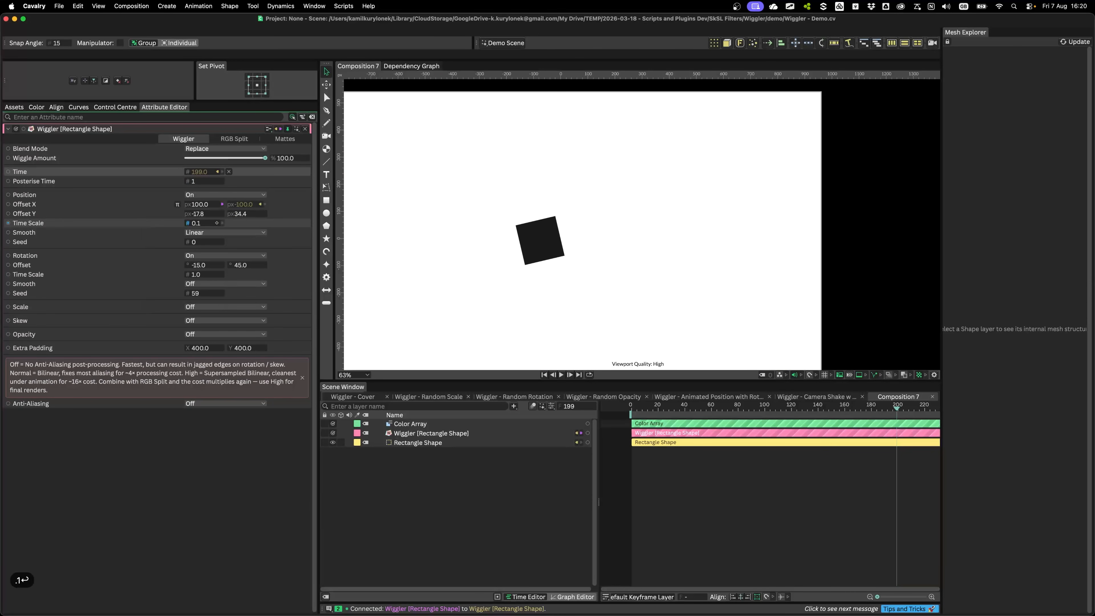
key(space)
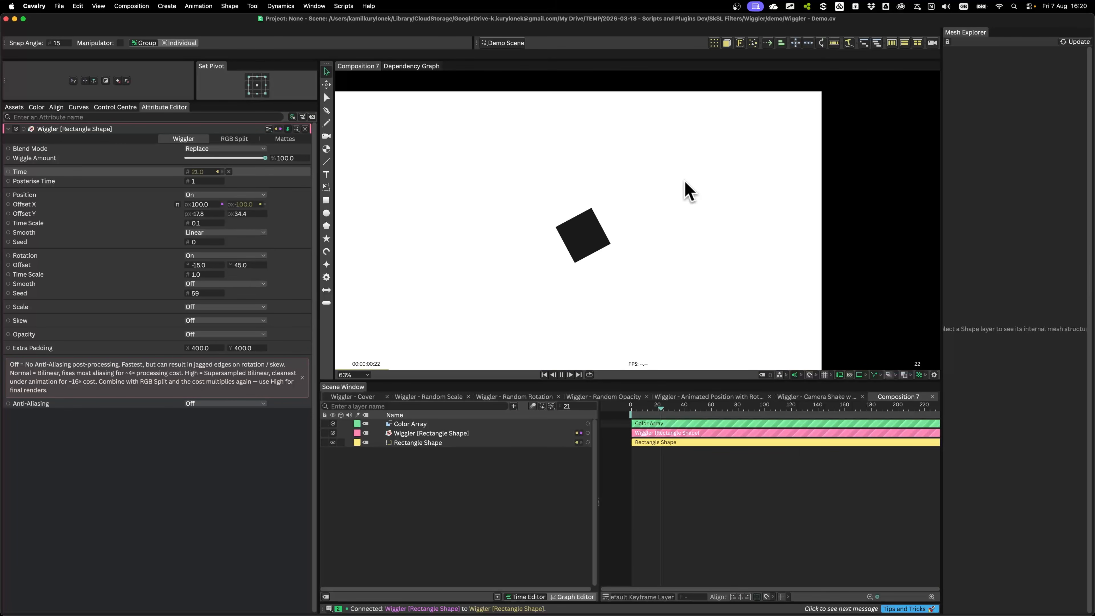
key(space)
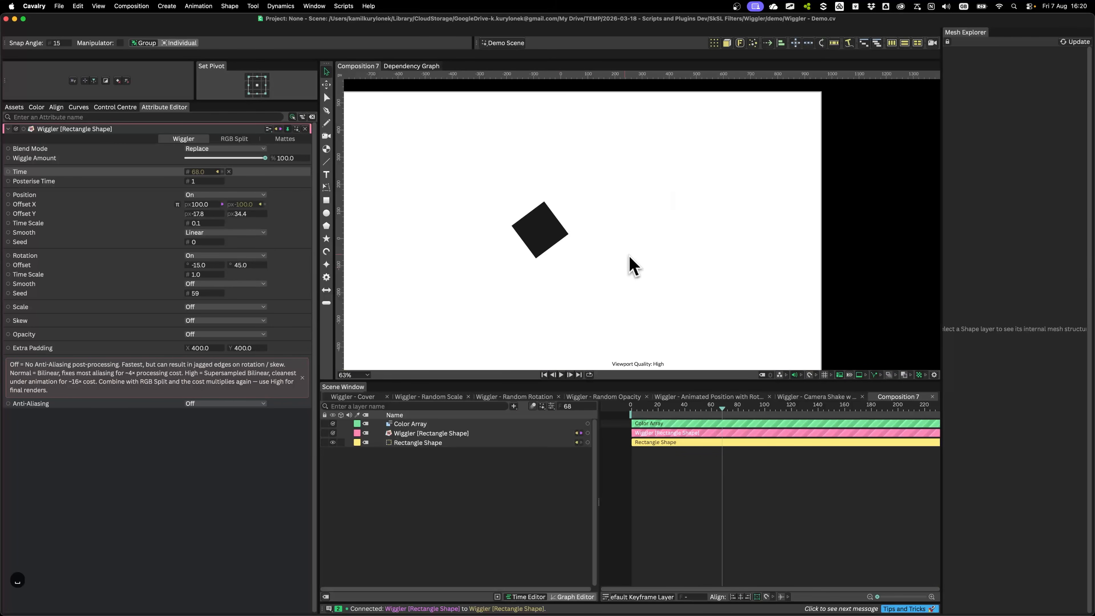
Step: Set the rotation Time Scale to 0.05 and preview the motion
click(203, 274)
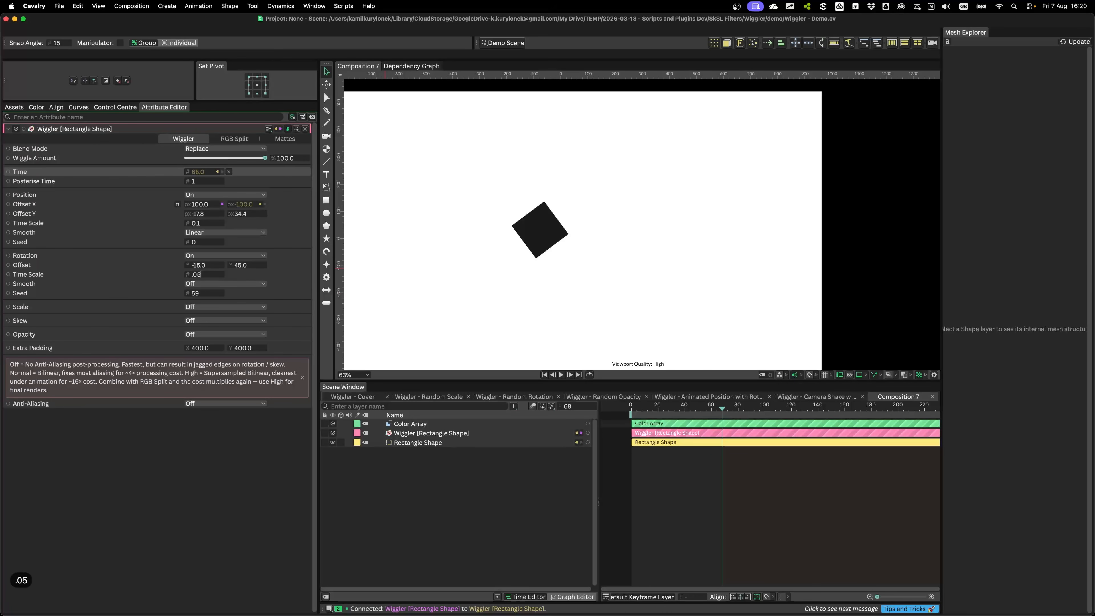
key(space)
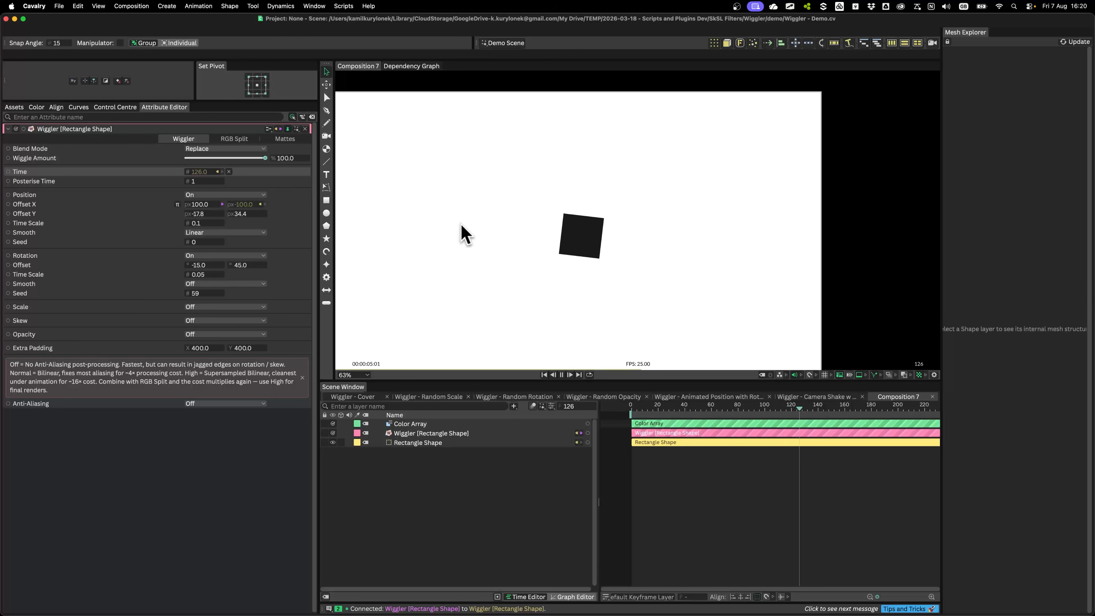
key(space)
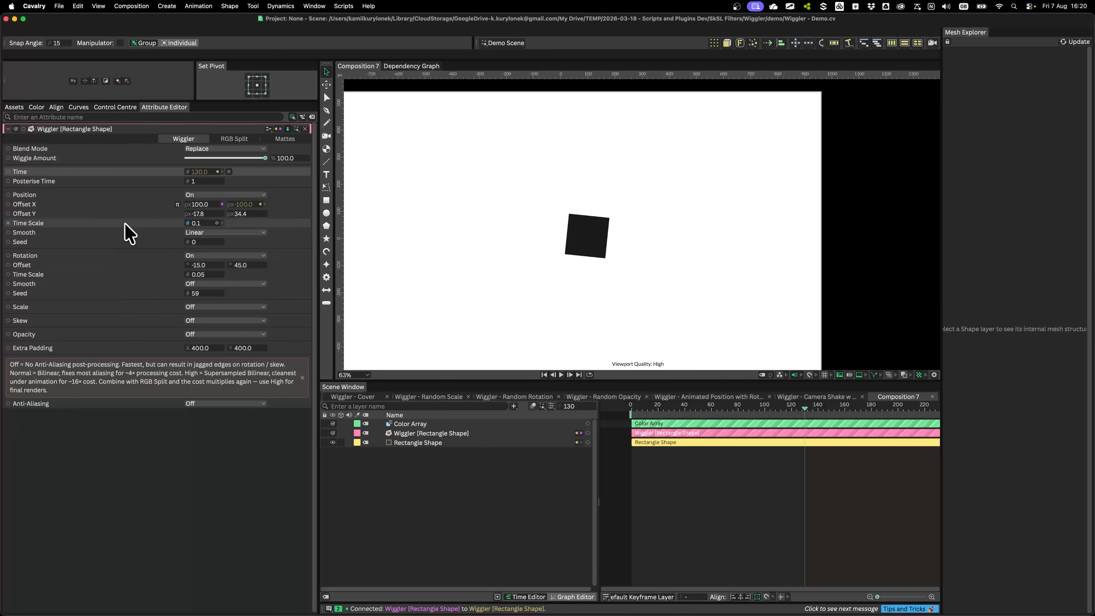
Step: Set the rotation Smooth mode to Ease In Bounce and preview the motion
click(235, 283)
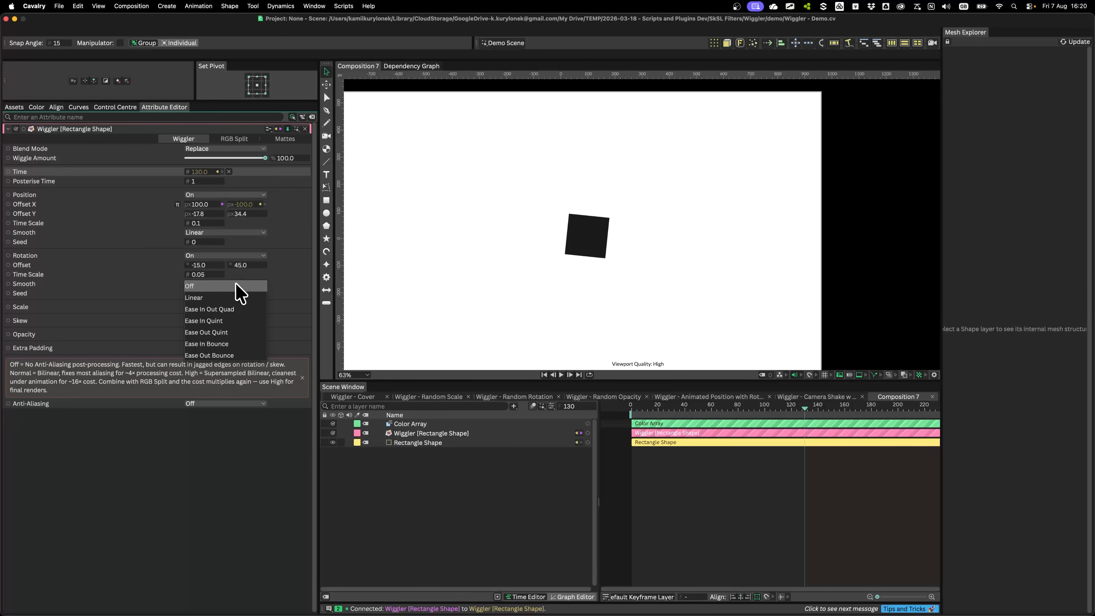
click(235, 345)
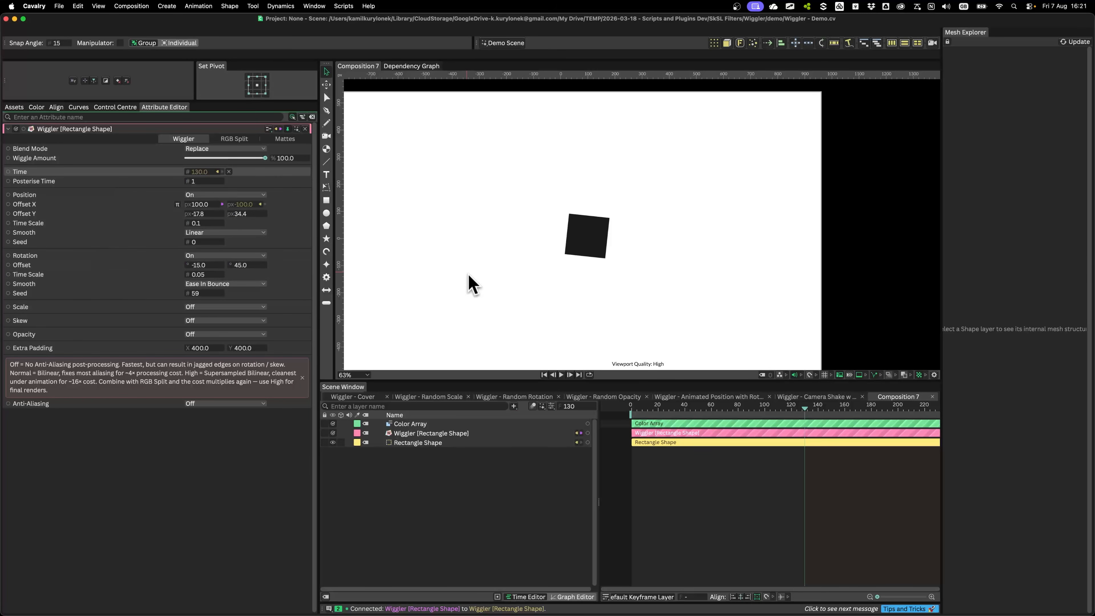
key(space)
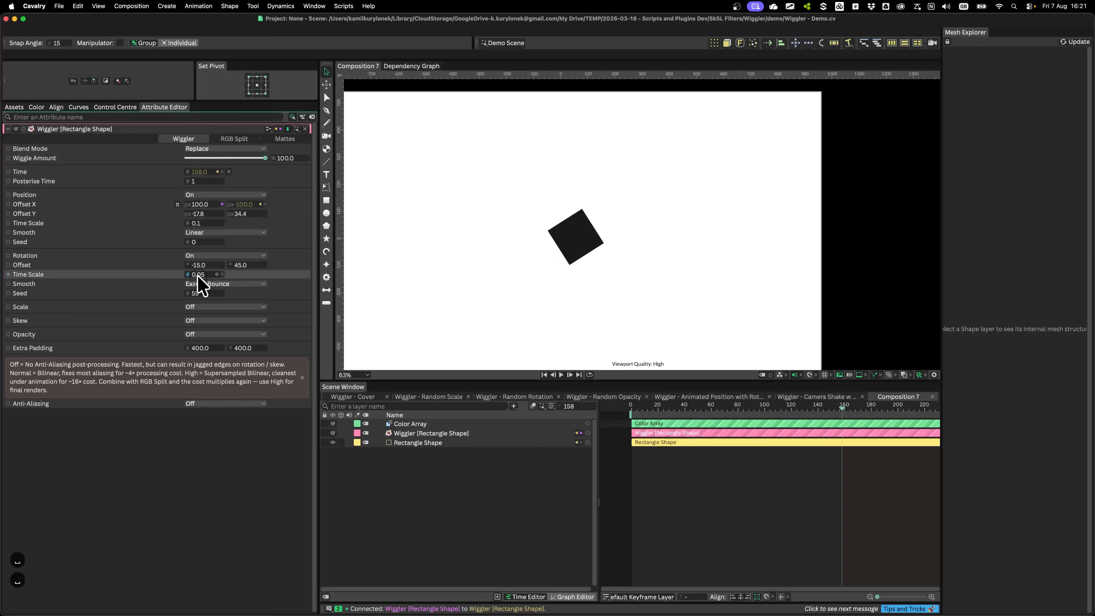
Step: Set the rotation Time Scale to 0.3 and preview the motion
click(197, 274)
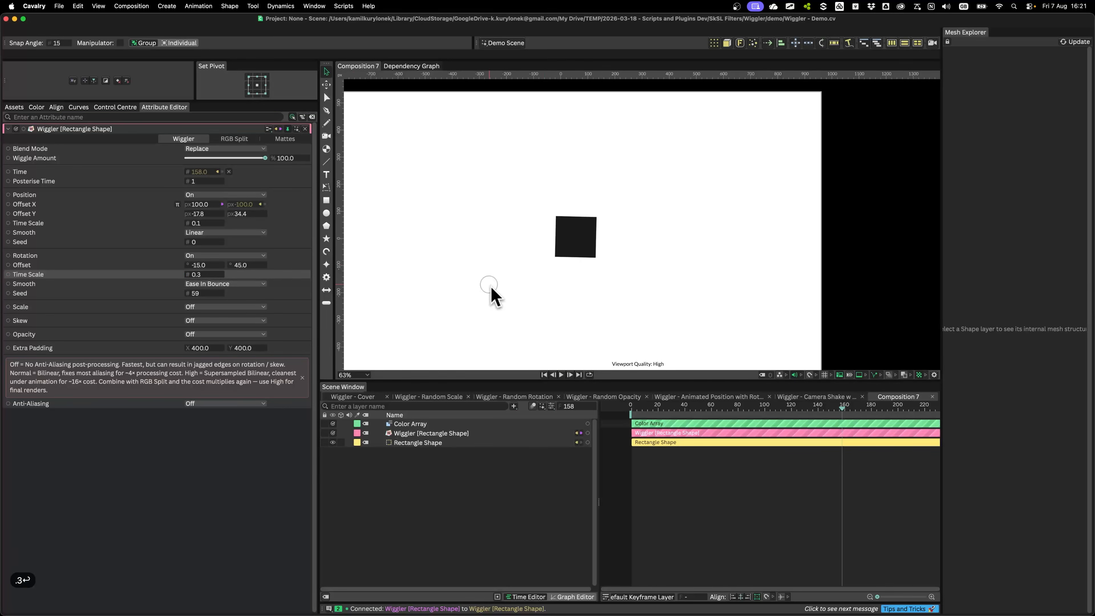
key(space)
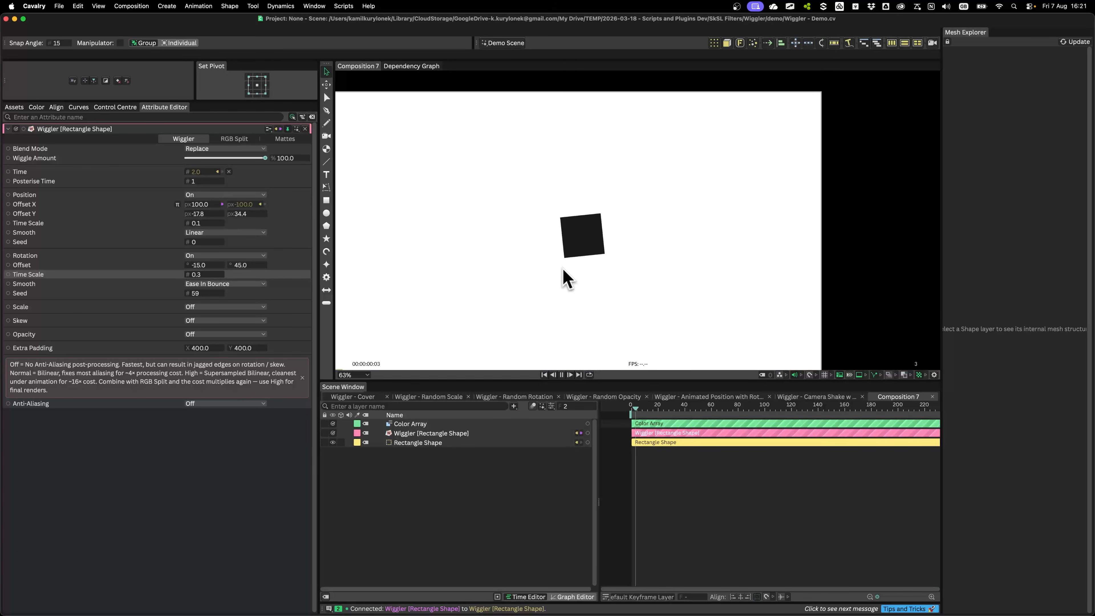
key(space)
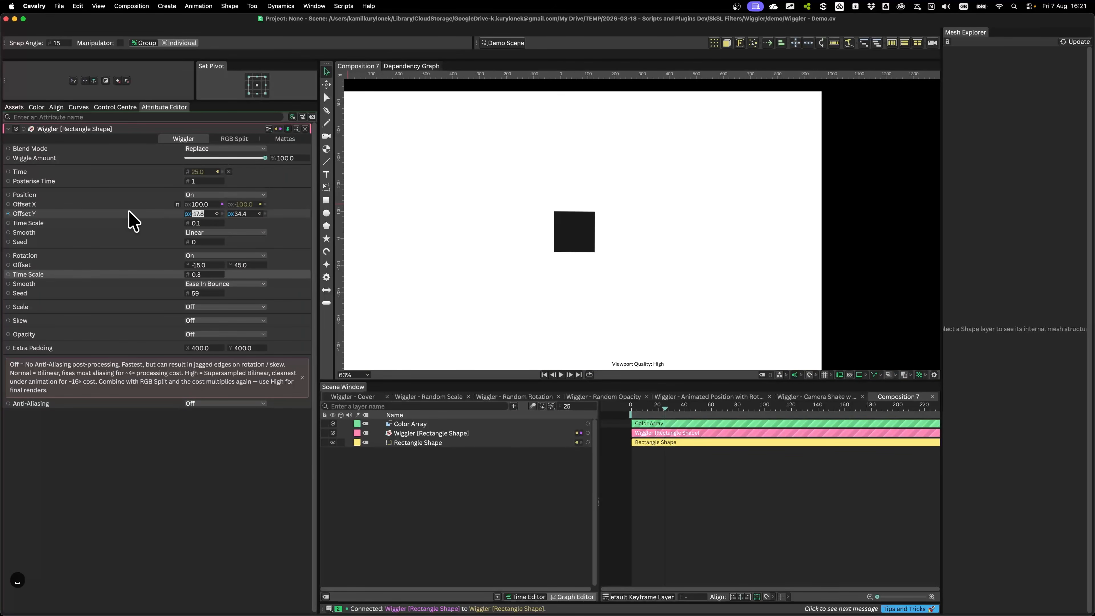
Step: Set both values of the position Offset Y range to 0
text(0)
key(Tab)
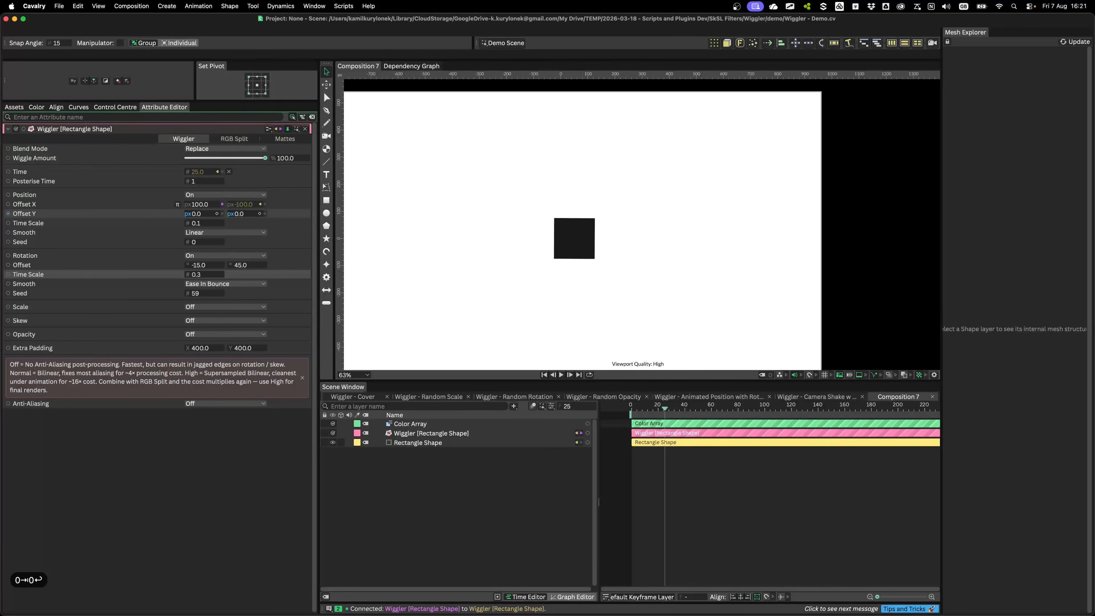
click(427, 267)
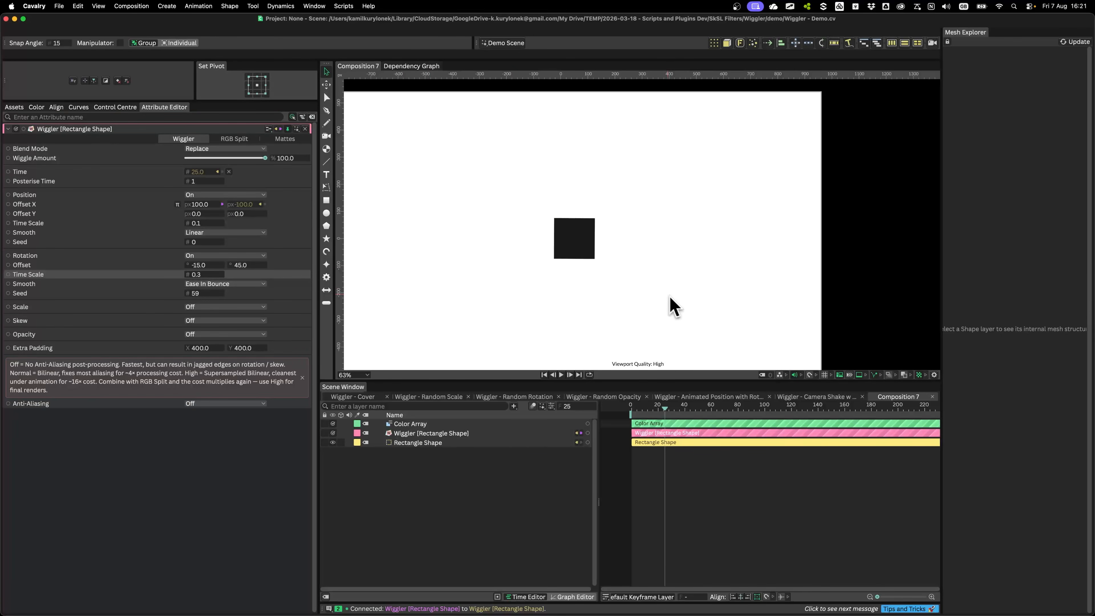
key(ctrl+Tab)
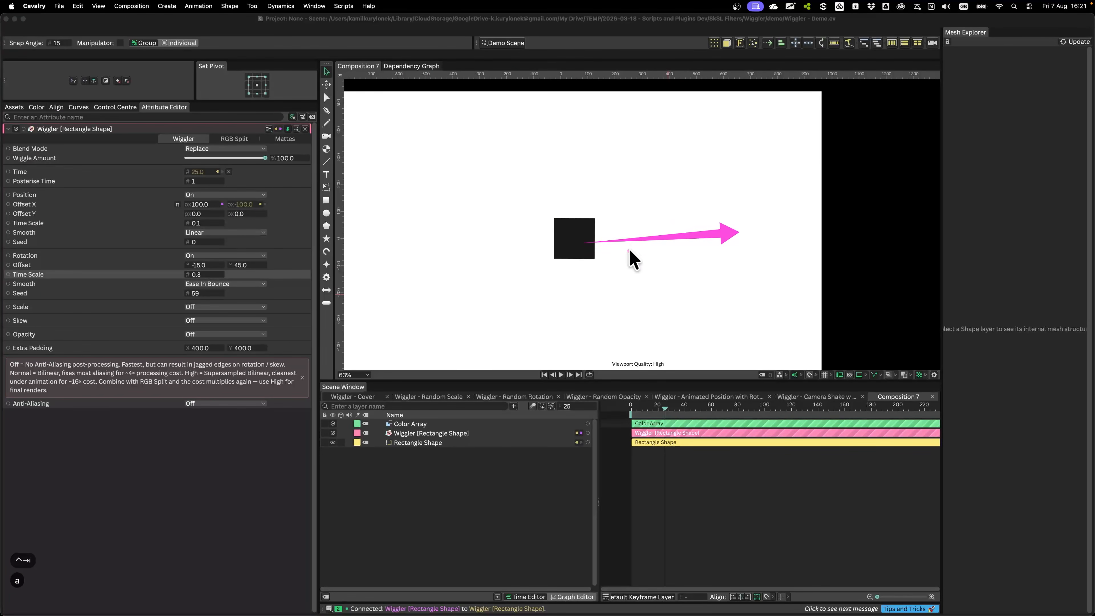
drag(628, 250, 458, 237)
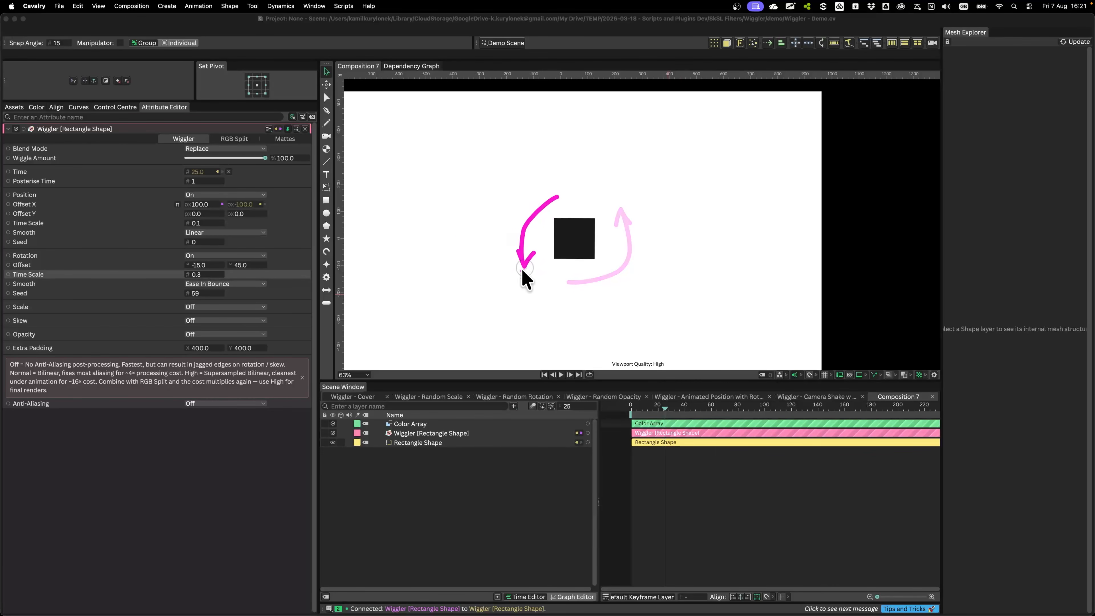
key(ctrl+Tab)
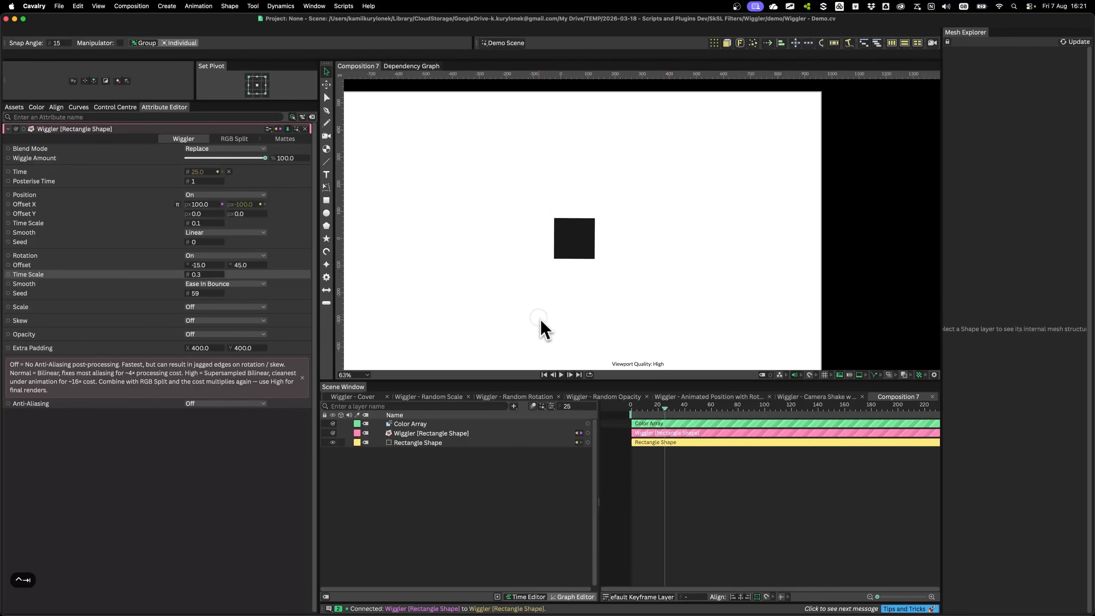
Step: Preview the square's horizontal wiggle combined with its rotation
key(space)
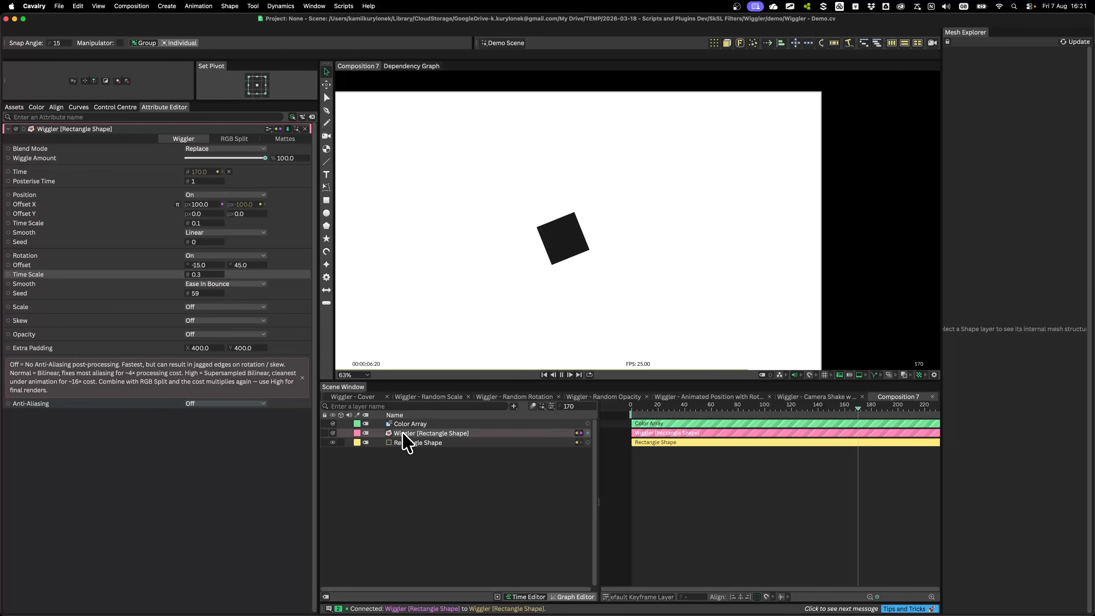
key(space)
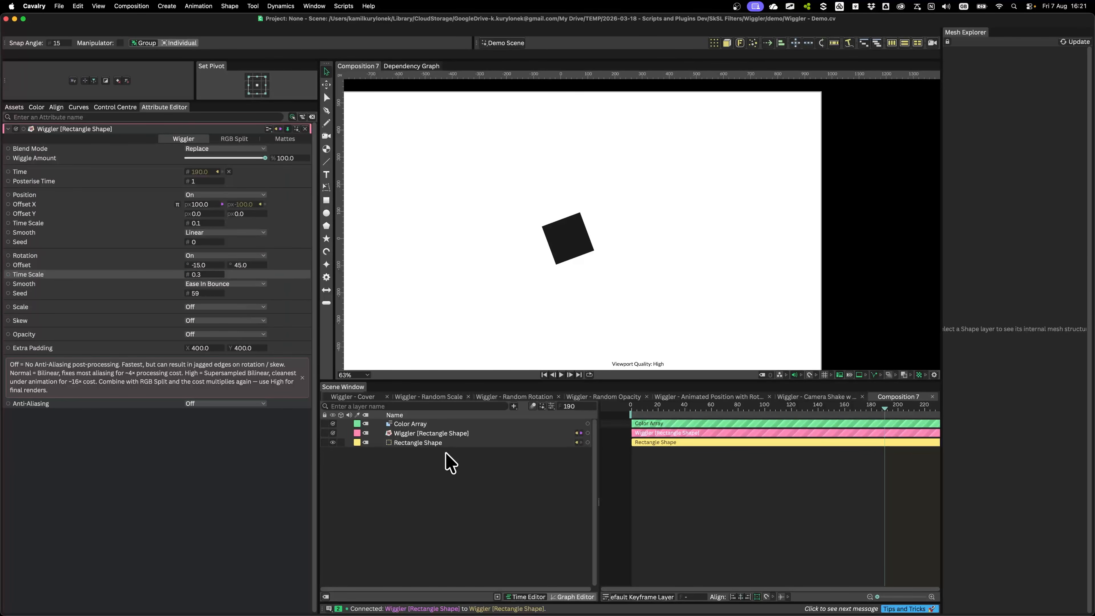
Step: Switch off the Wiggler layer at frame 0 and move the Rectangle Shape to about X -674, Y 186
click(416, 443)
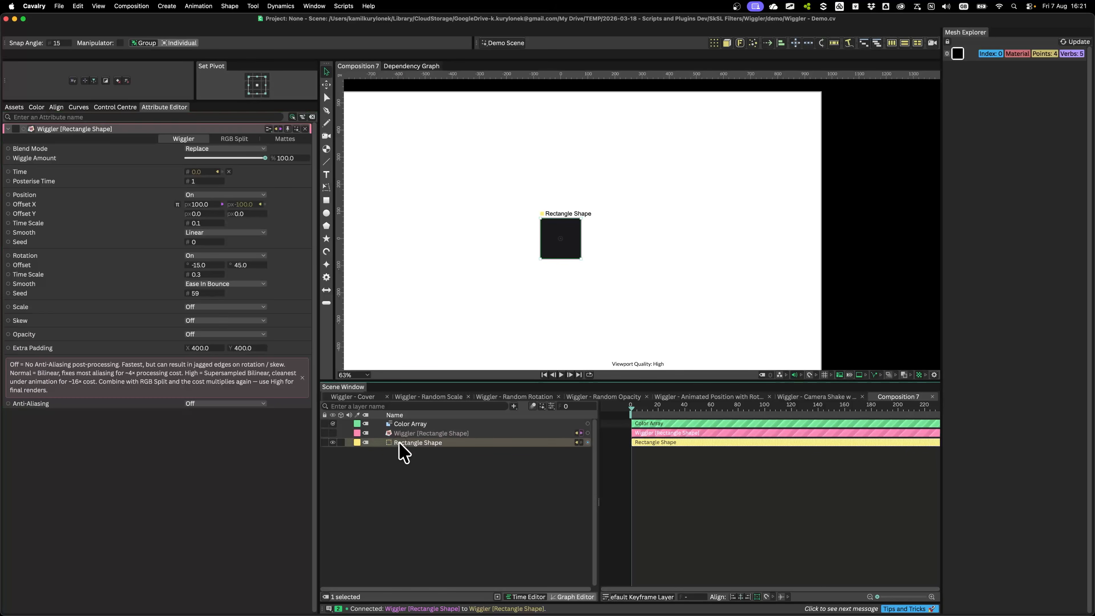
click(399, 443)
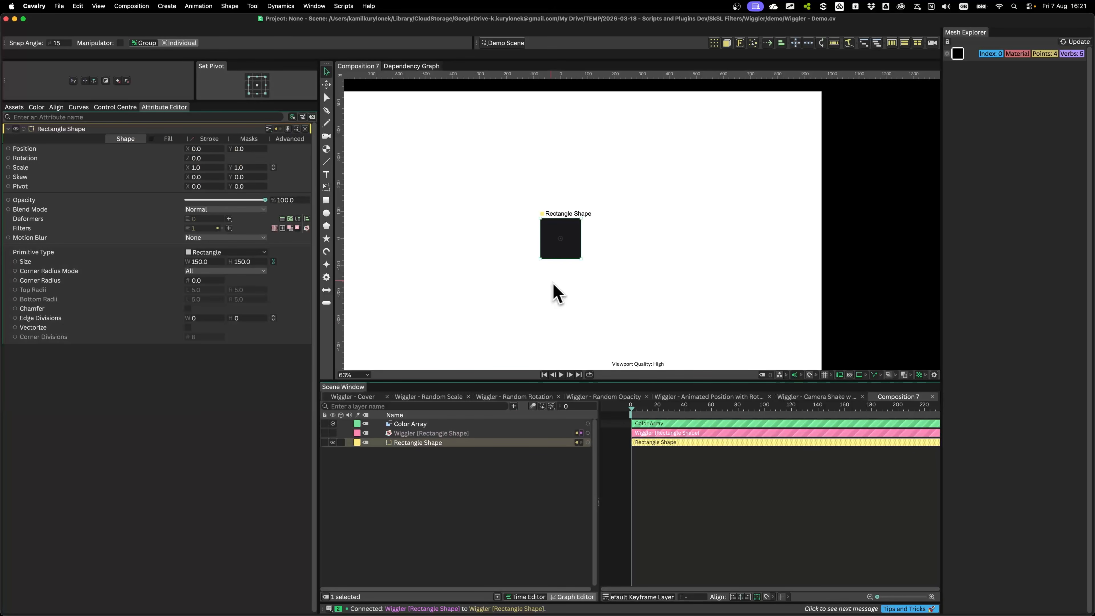
scroll(487, 295, down, 2)
drag(493, 297, 581, 283)
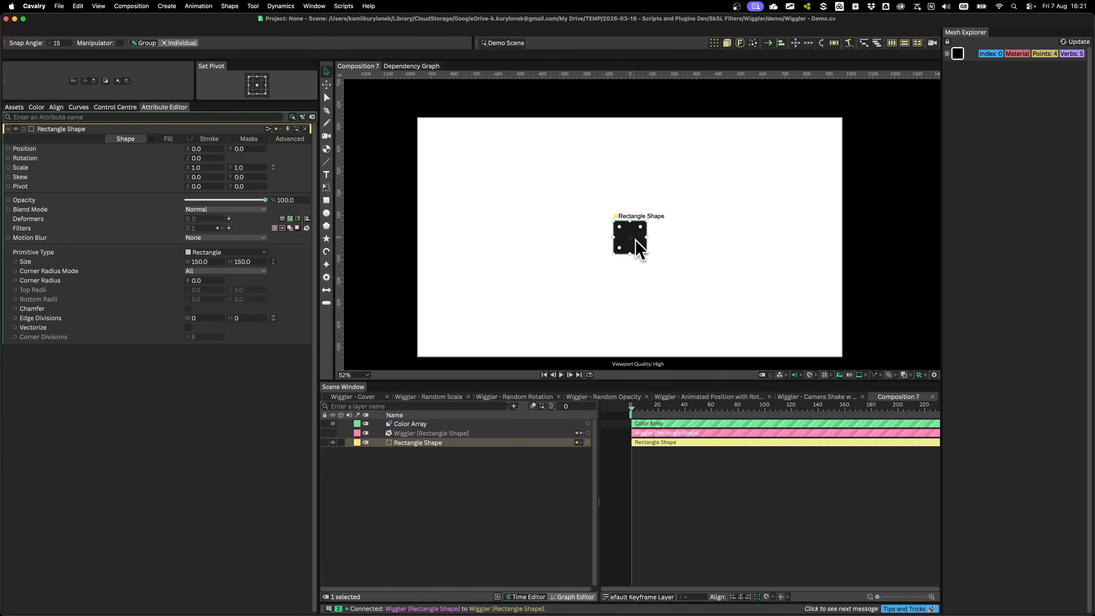
click(704, 303)
key(v)
drag(640, 249, 486, 198)
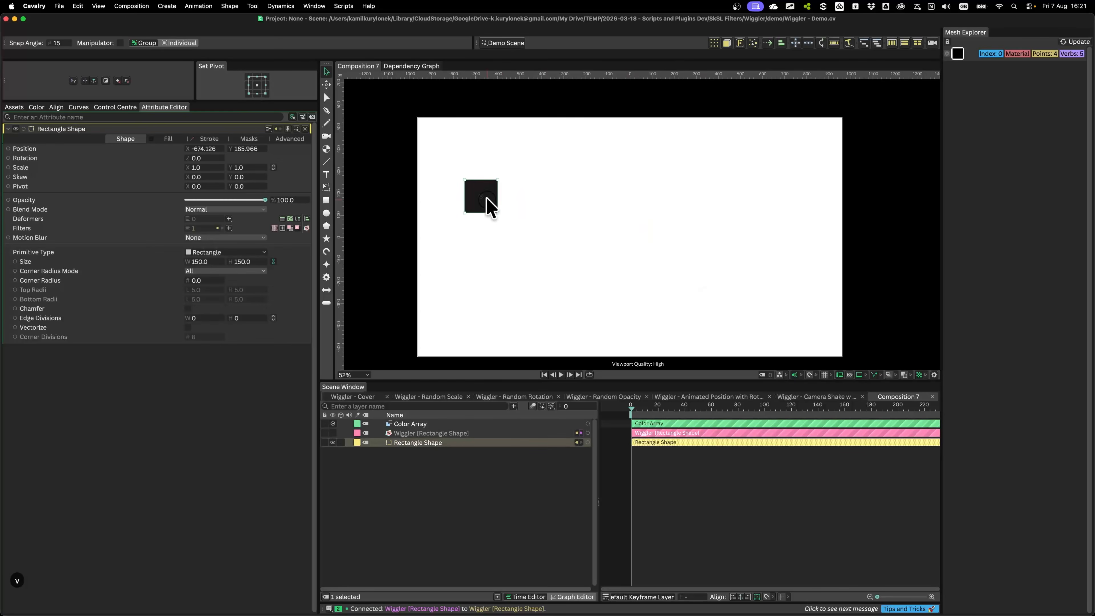
Step: Keyframe the rectangle's position at frame 0 and at further frames, moving it to a new spot on the canvas each time
click(217, 149)
click(259, 149)
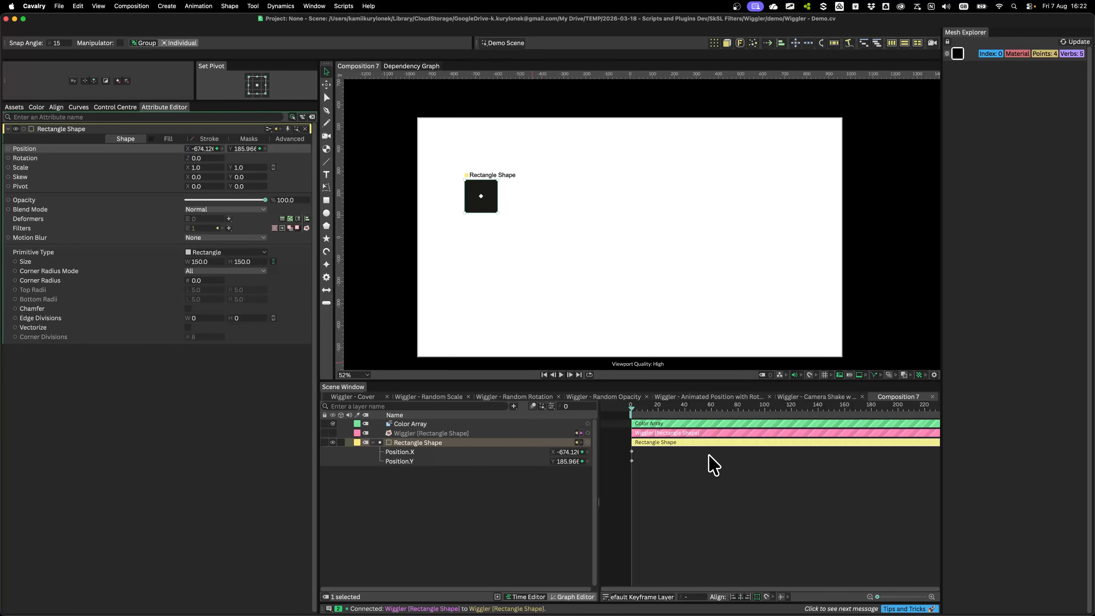
drag(658, 406, 680, 406)
drag(481, 197, 609, 162)
click(732, 407)
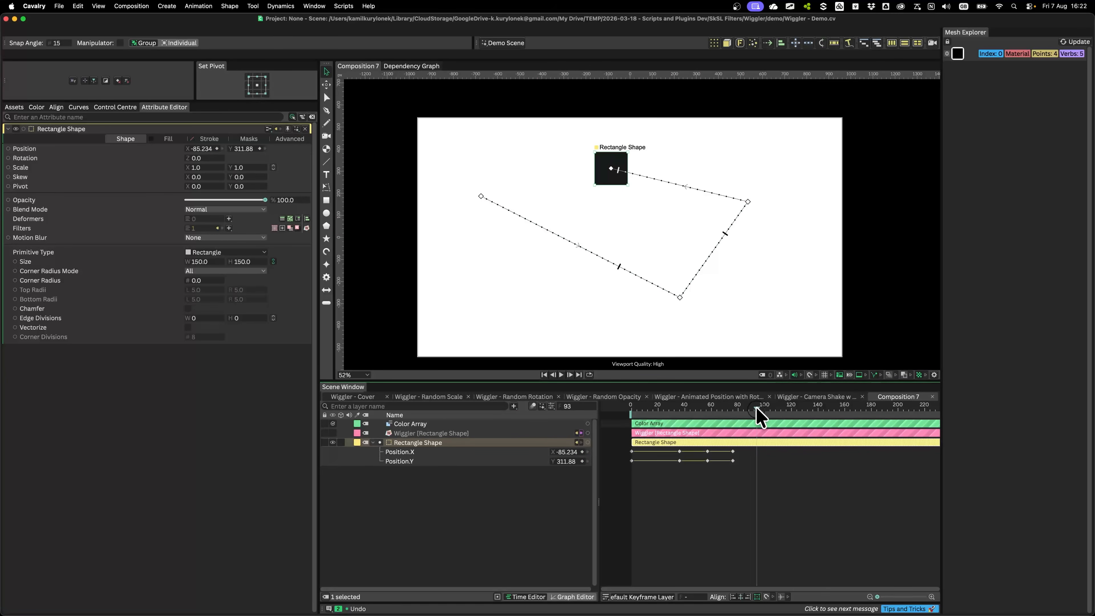
Step: Shape the rectangle's position keyframes into a curved motion path starting at about frame 18, and preview the animation
drag(666, 487, 638, 462)
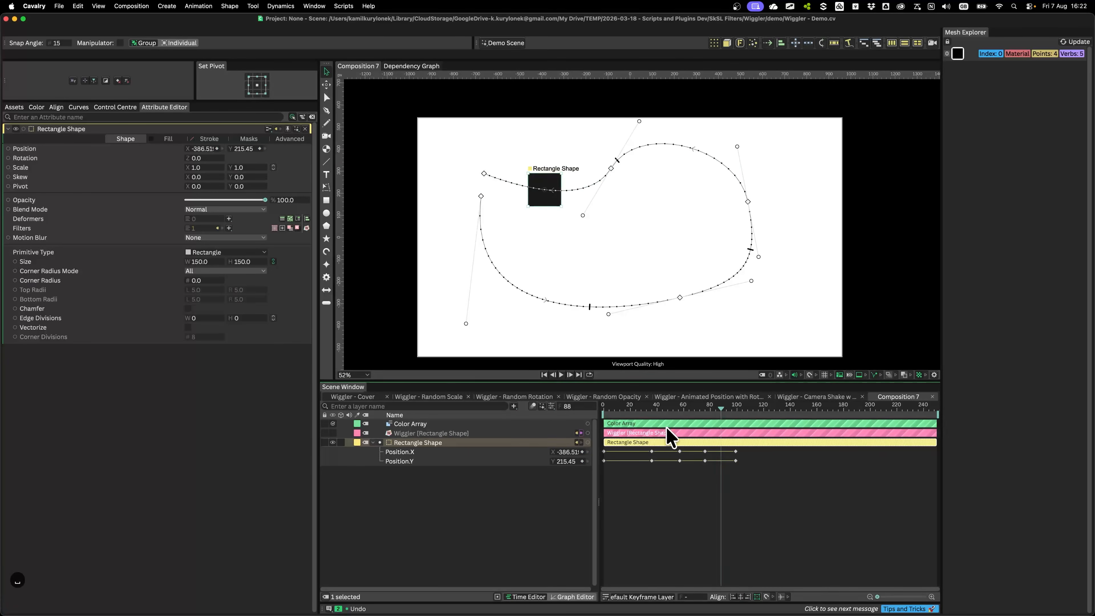
click(601, 407)
drag(600, 407, 637, 407)
key(space)
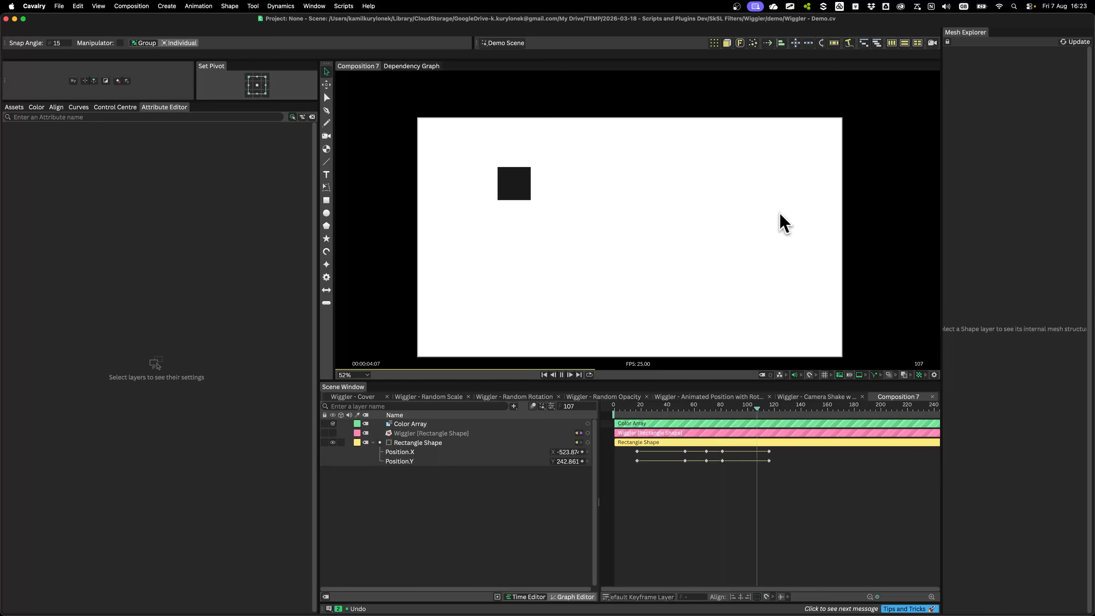
key(space)
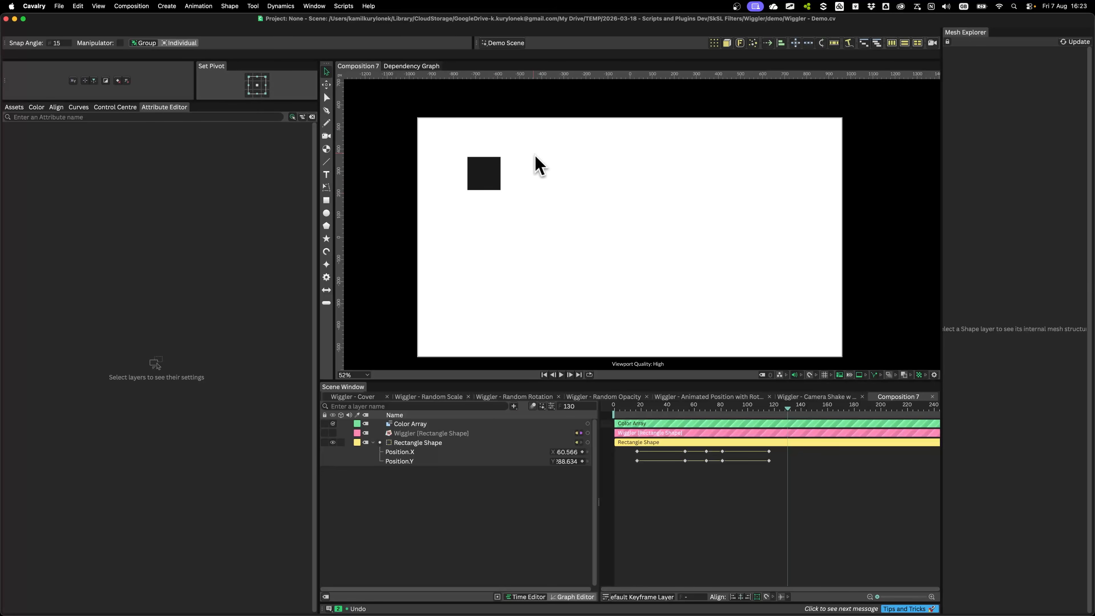
Step: Switch the Wiggler layer back on and preview its effect on the keyframed rectangle from frame 0
click(333, 433)
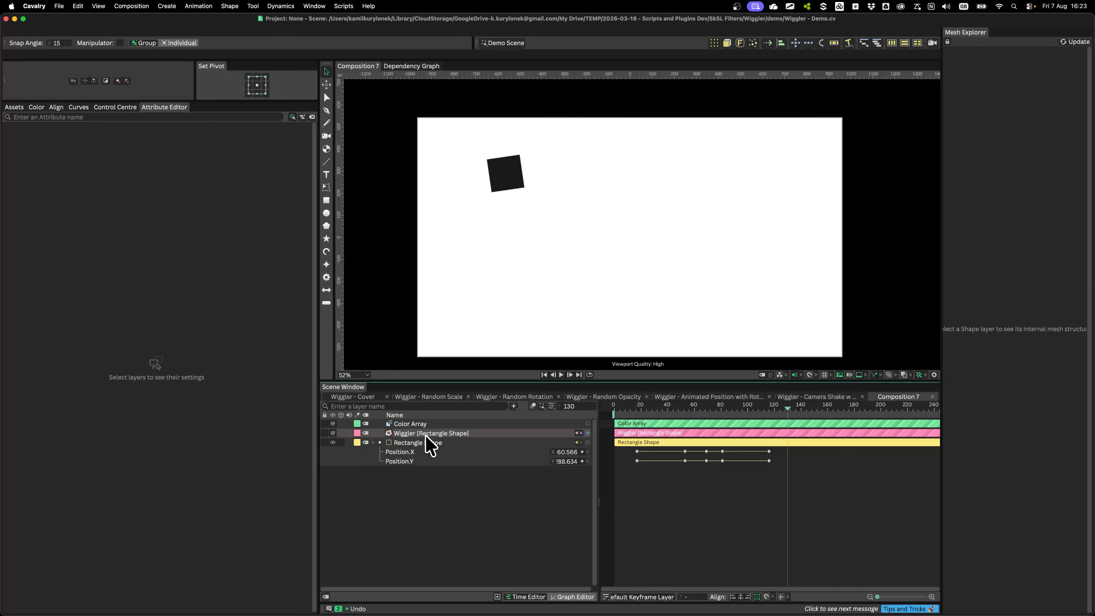
click(426, 434)
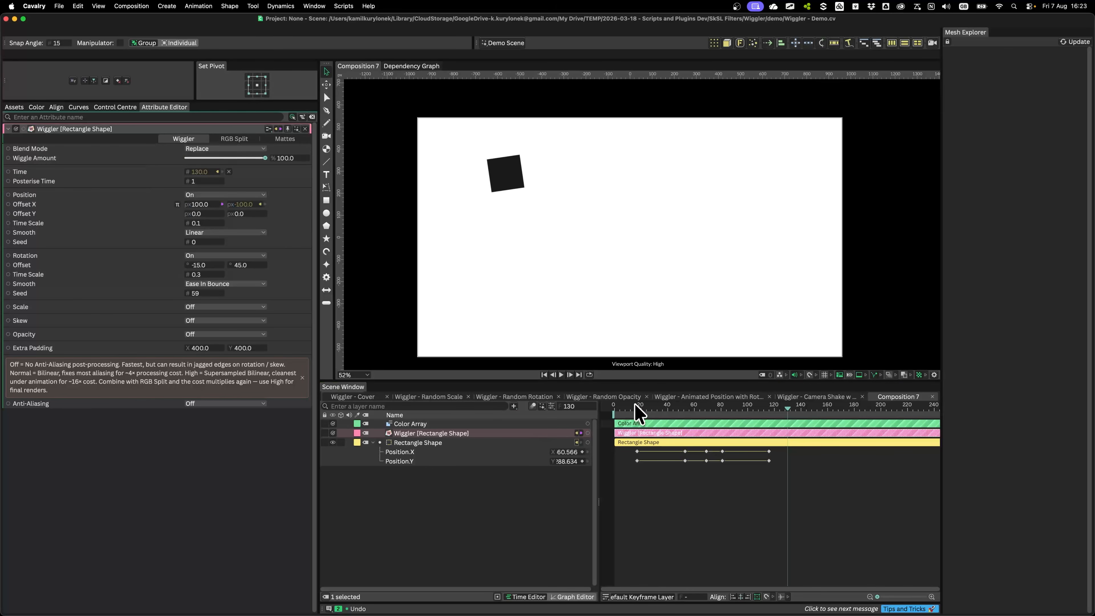
drag(637, 412, 614, 412)
key(space)
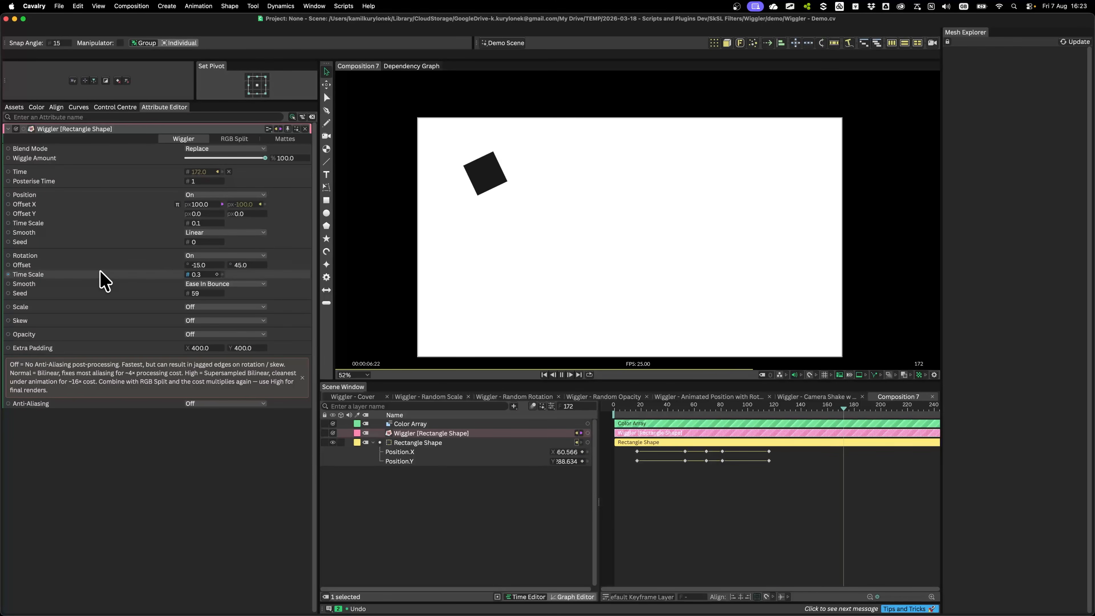
key(space)
Step: Turn the Wiggler's rotation off and its skew on, with Offset X -22.0 to 18.1 and Offset Y -12.2 to 23.5, and preview it
click(232, 259)
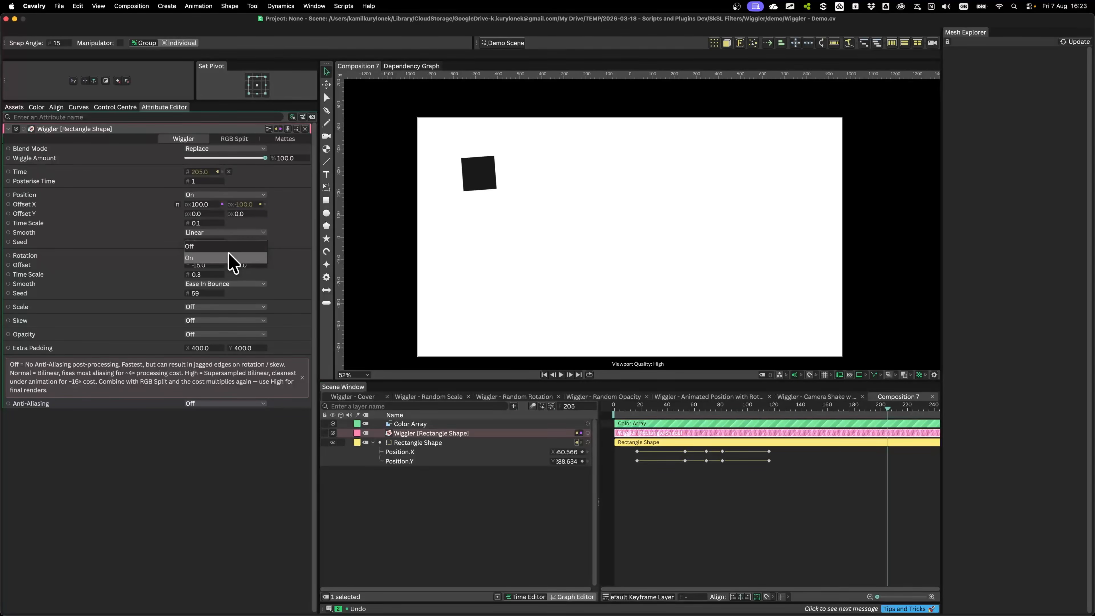
click(233, 259)
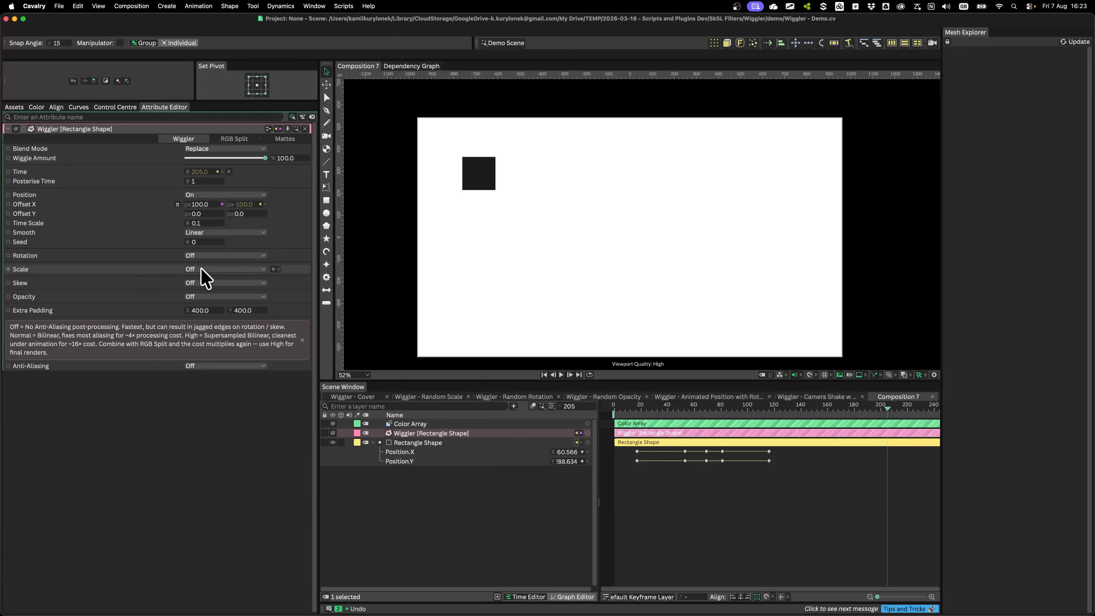
click(204, 281)
click(202, 293)
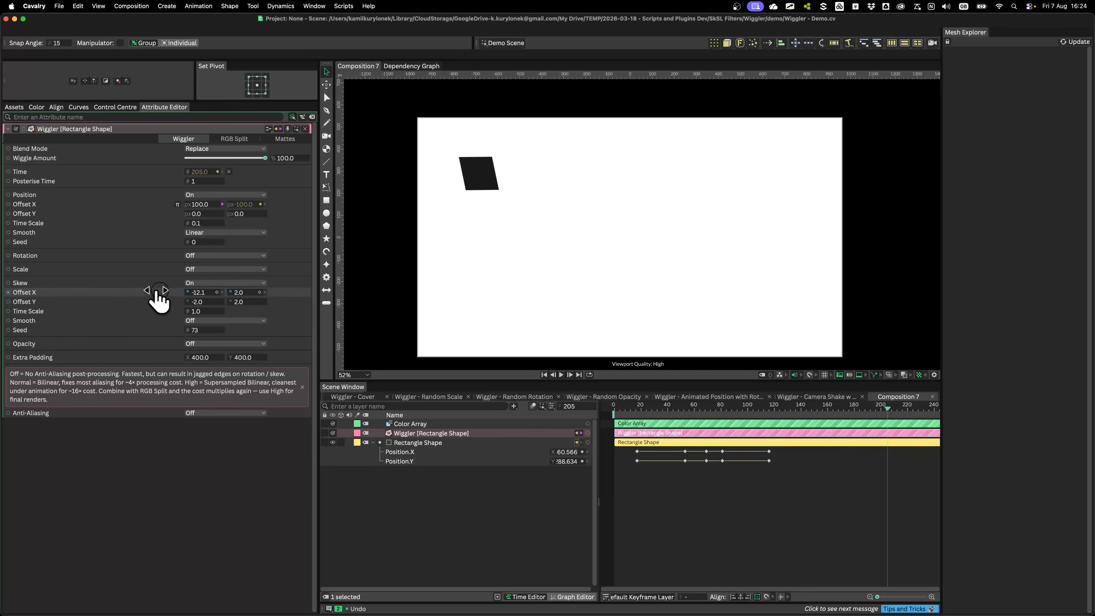
drag(160, 298, 115, 298)
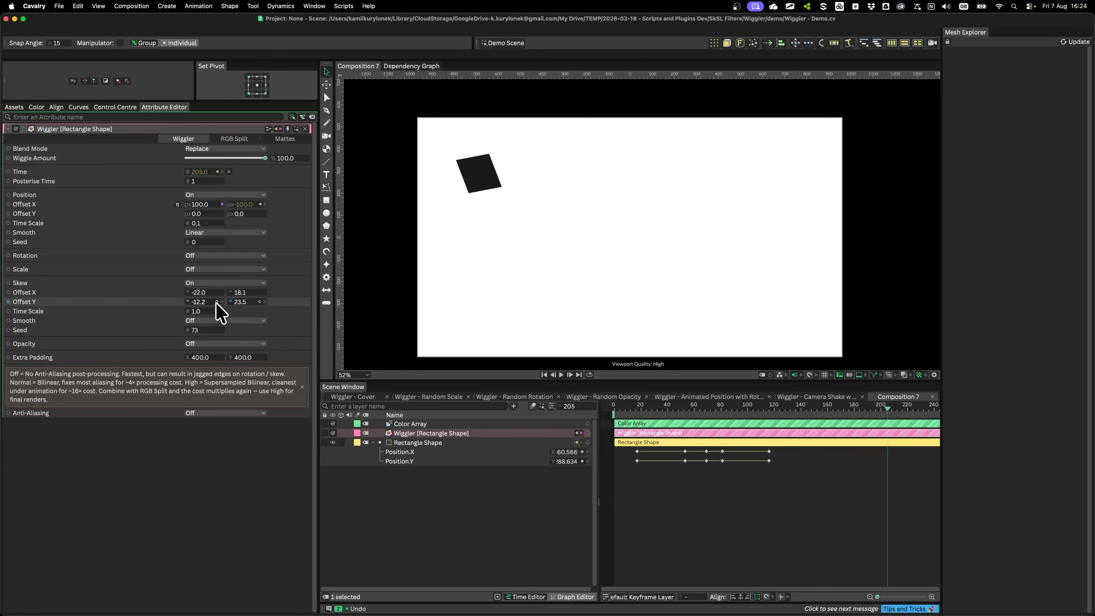
key(space)
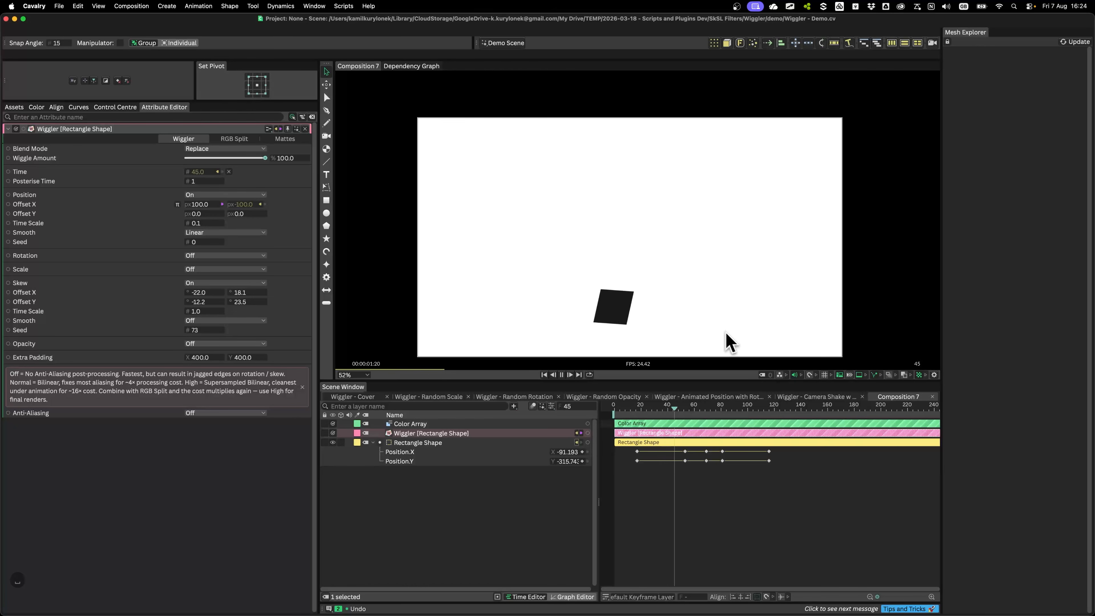
key(space)
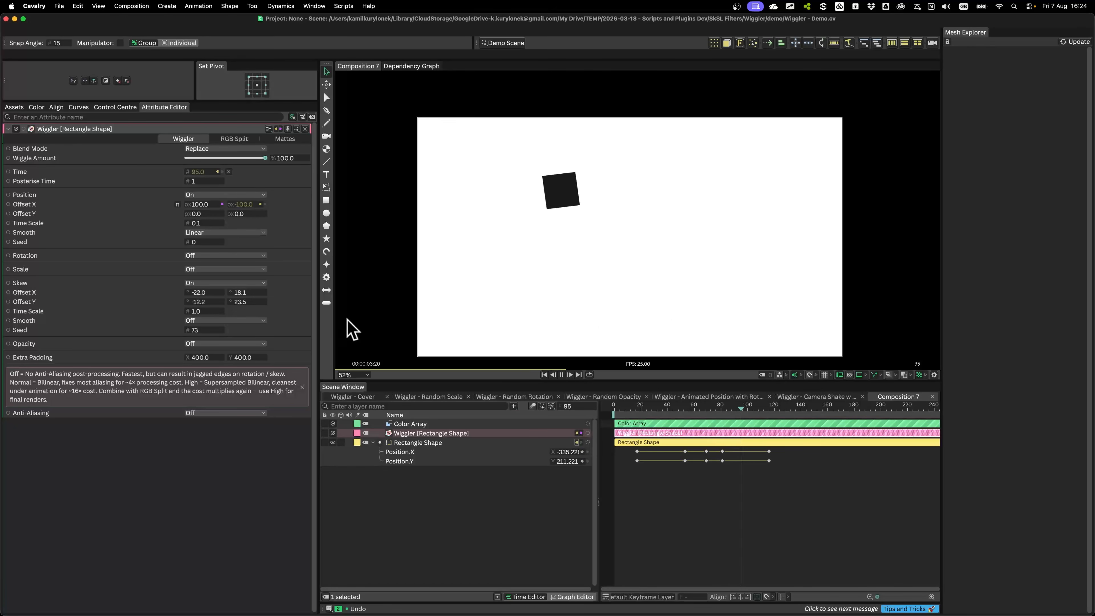
Step: Set the skew wiggle's smoothing to Linear and its time scale to 0.1, and preview the slower skewing
click(241, 321)
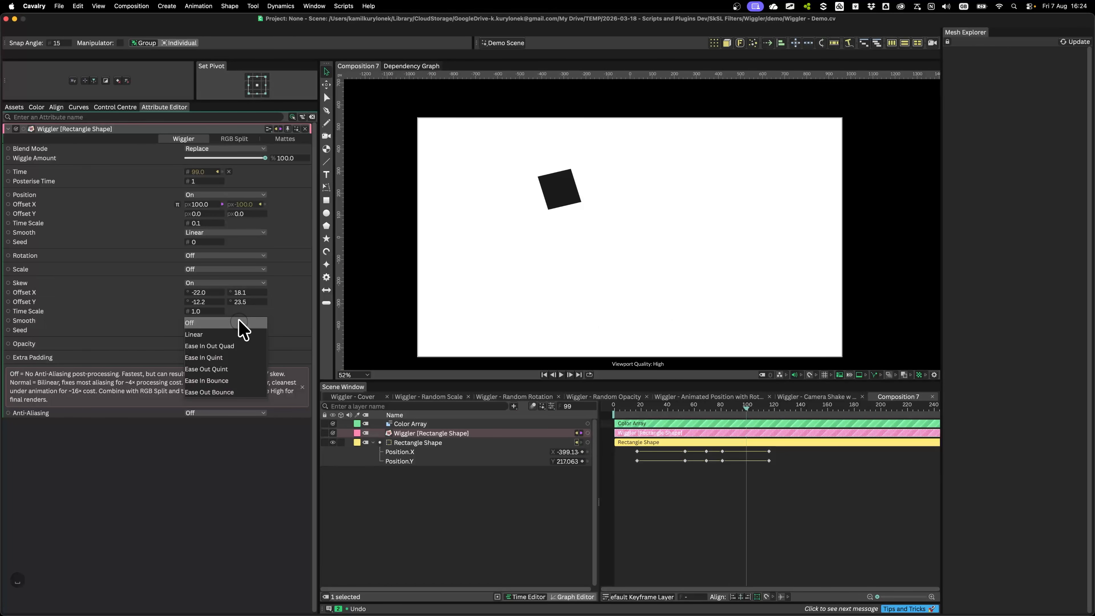
click(230, 334)
click(424, 296)
key(space)
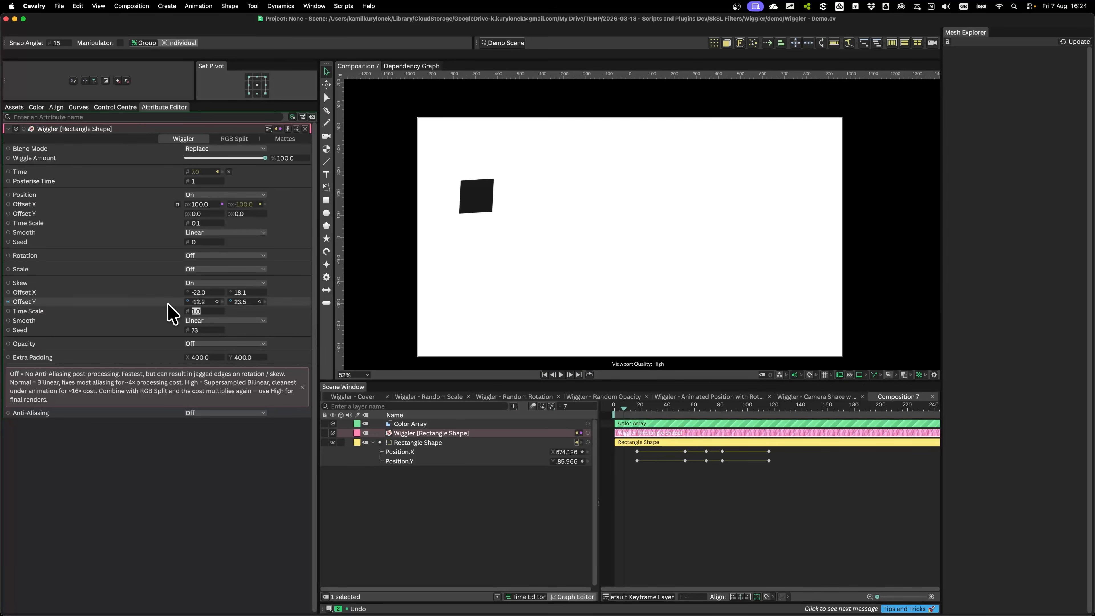
text(.1)
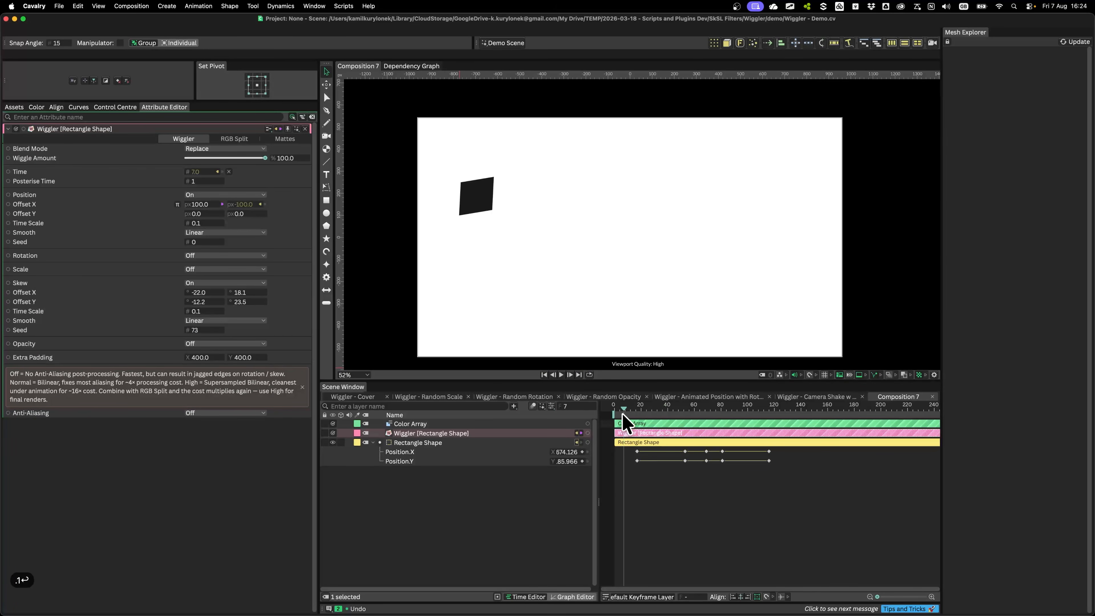
click(660, 501)
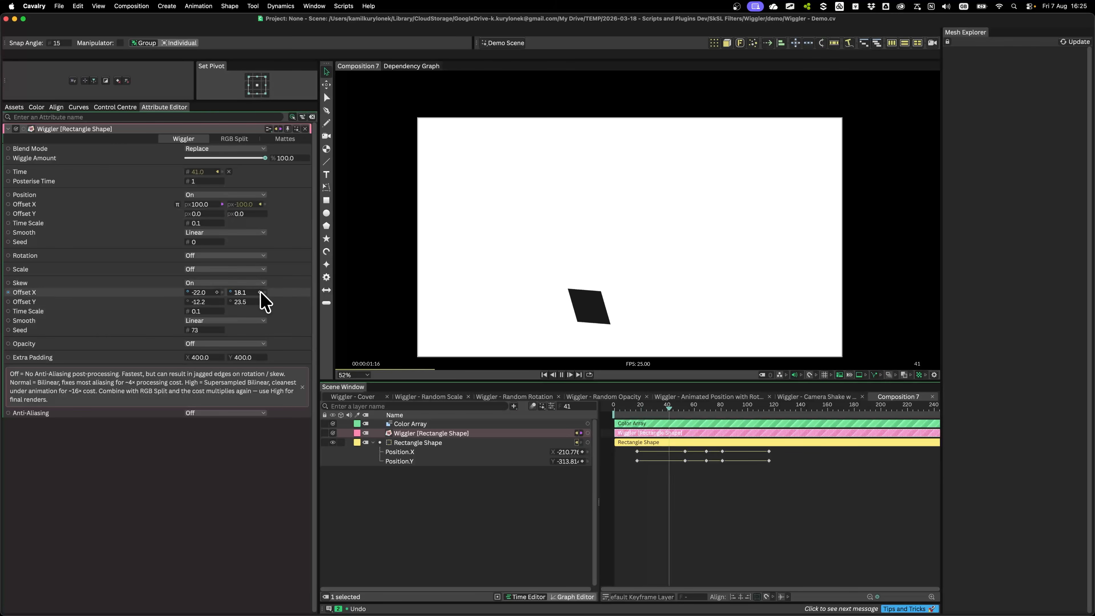
key(space)
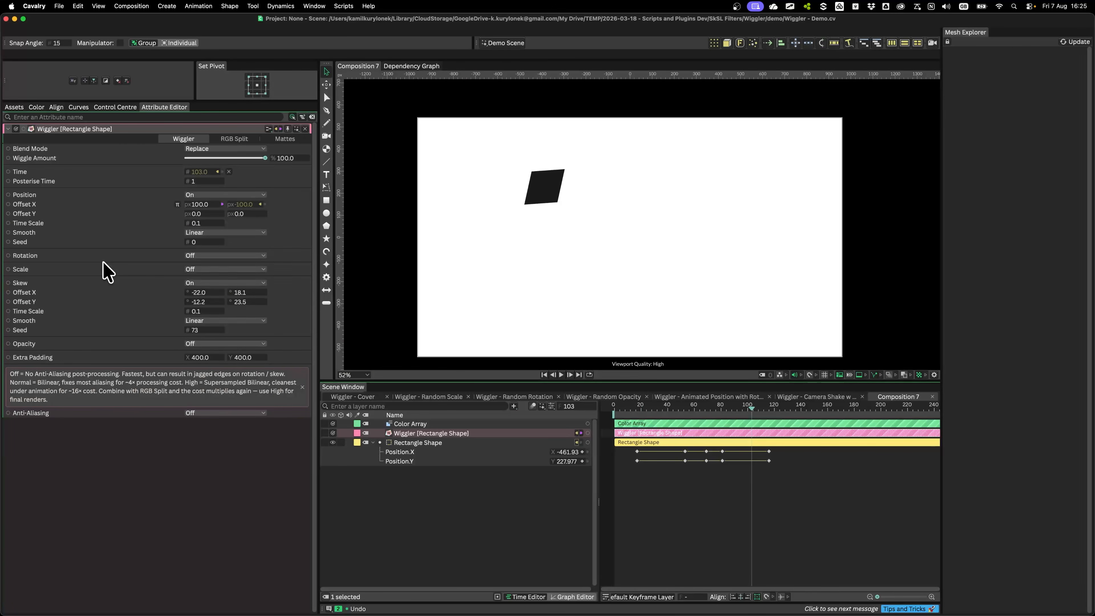
Step: Try combining scale and rotation with the skew in the Wiggler, and turn both off again
click(202, 270)
click(200, 282)
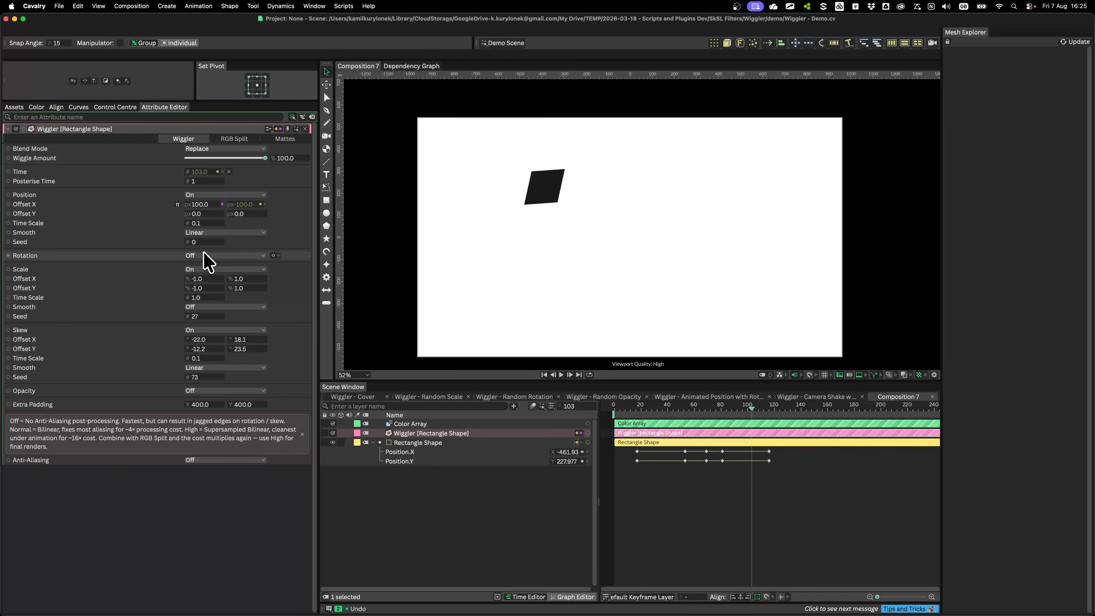
click(205, 256)
click(205, 269)
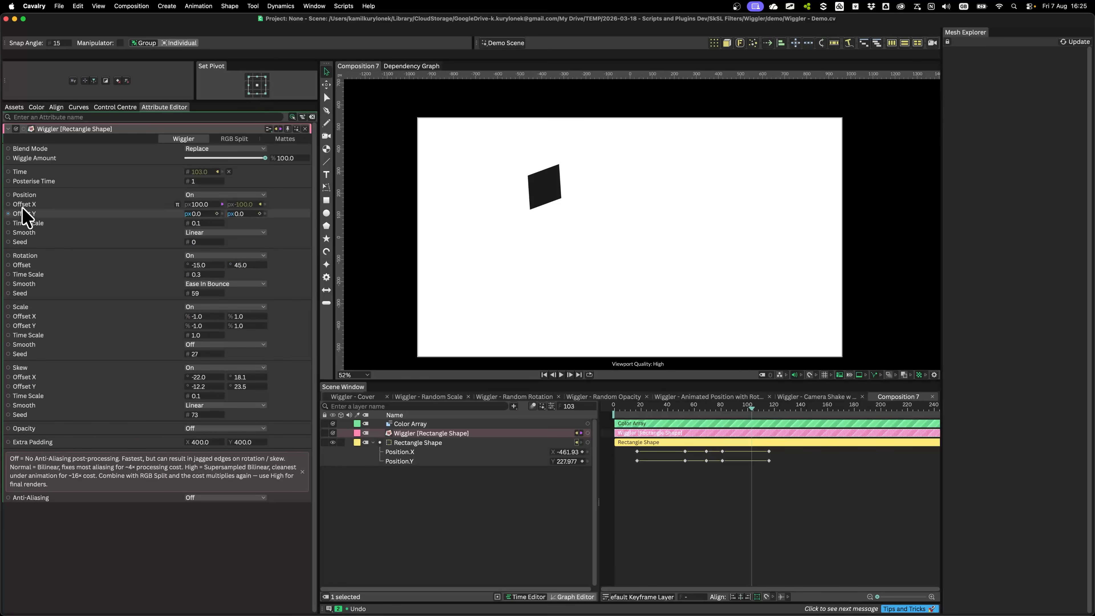
click(224, 255)
click(210, 275)
click(205, 269)
click(205, 278)
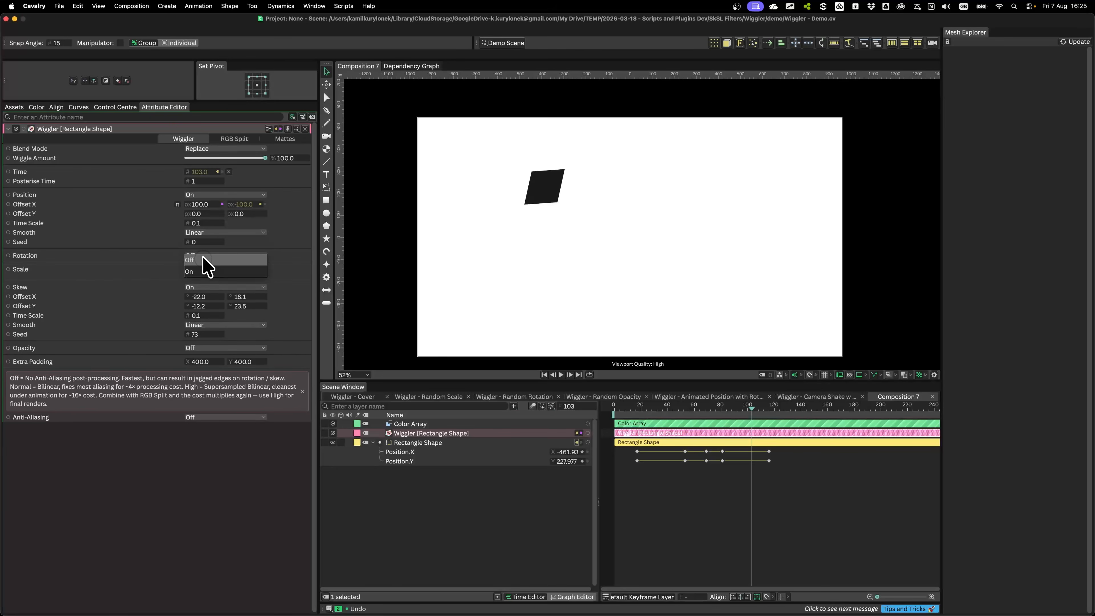
Step: Turn off the Wiggler's skew and turn on its opacity wiggle
click(202, 284)
click(192, 293)
click(192, 296)
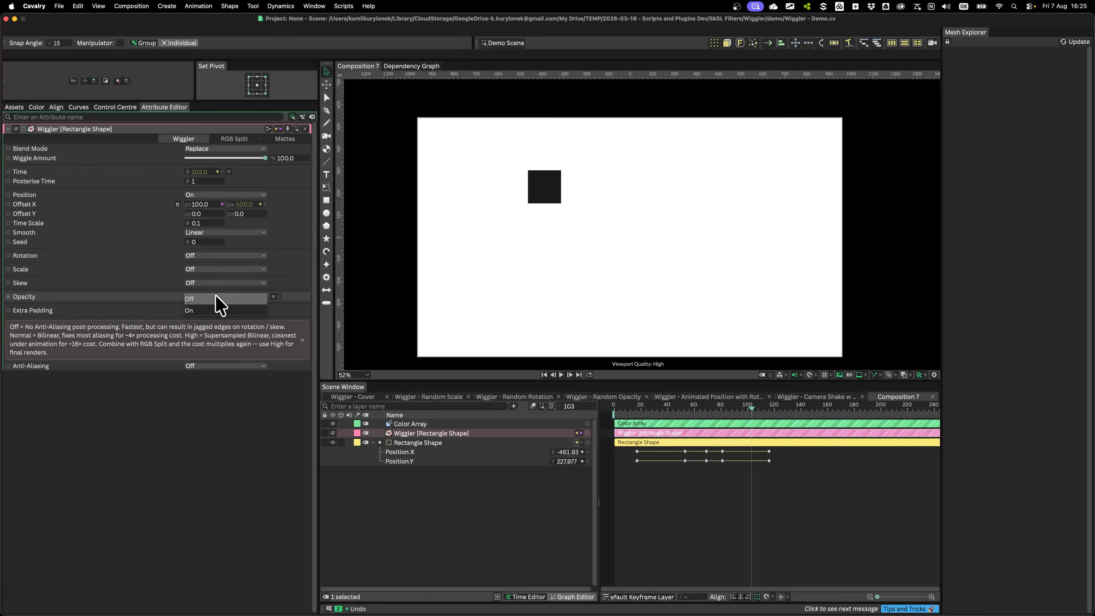
click(217, 306)
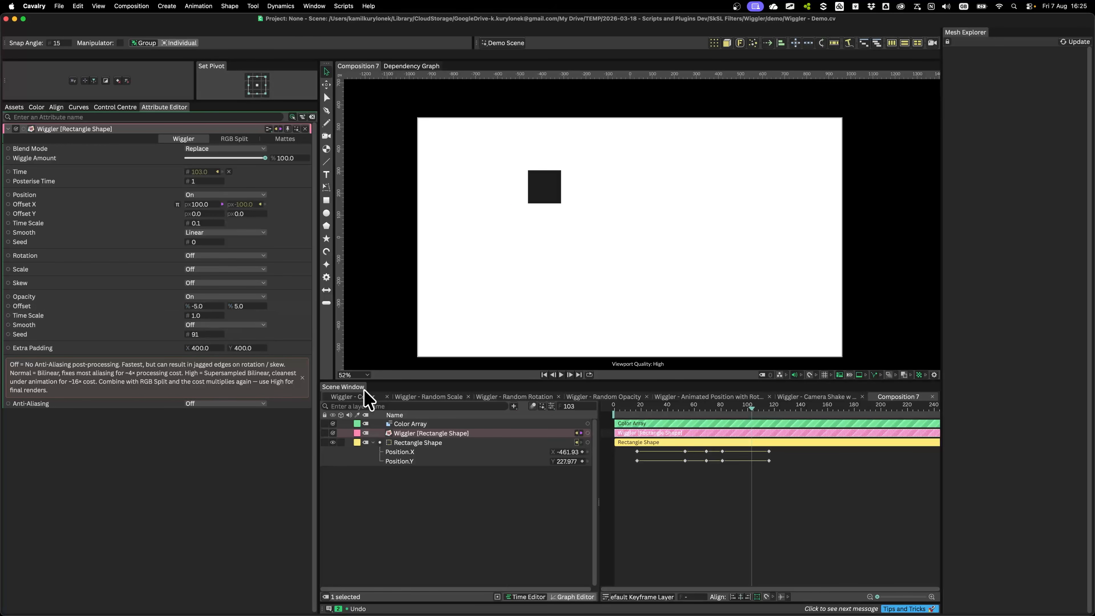
Step: Check the Rectangle Shape's own opacity, set the Wiggler's lower opacity offset to -20 %, and preview the flicker
click(416, 446)
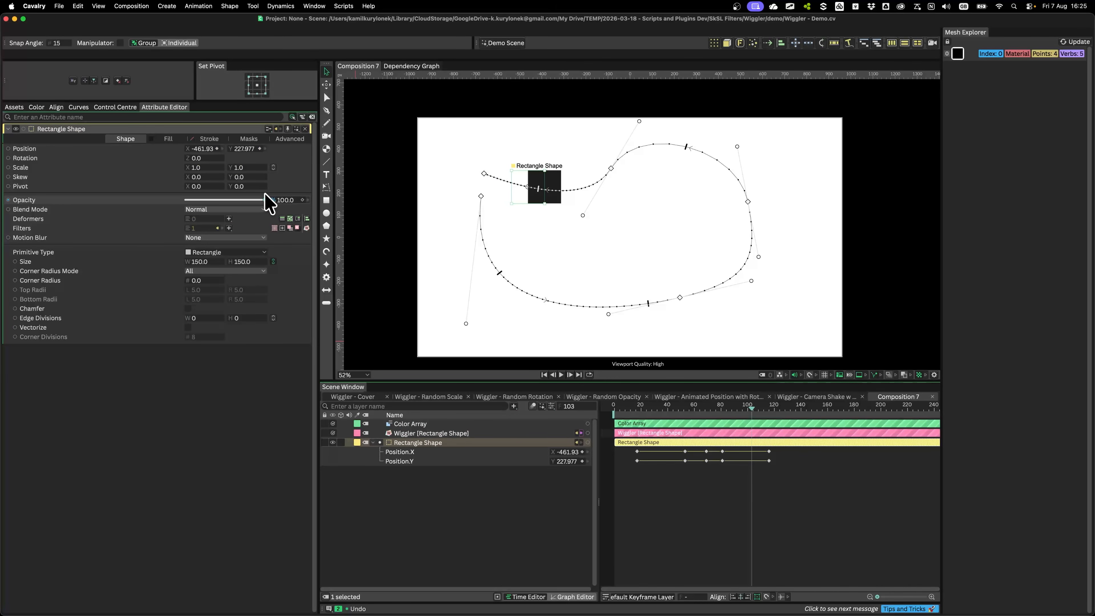
click(427, 433)
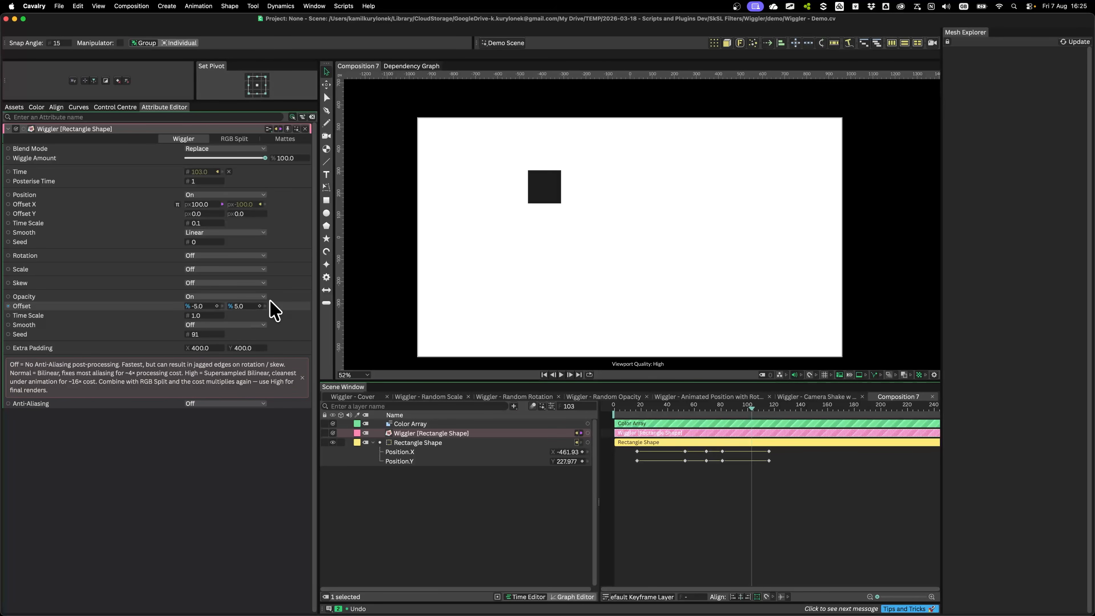
click(381, 444)
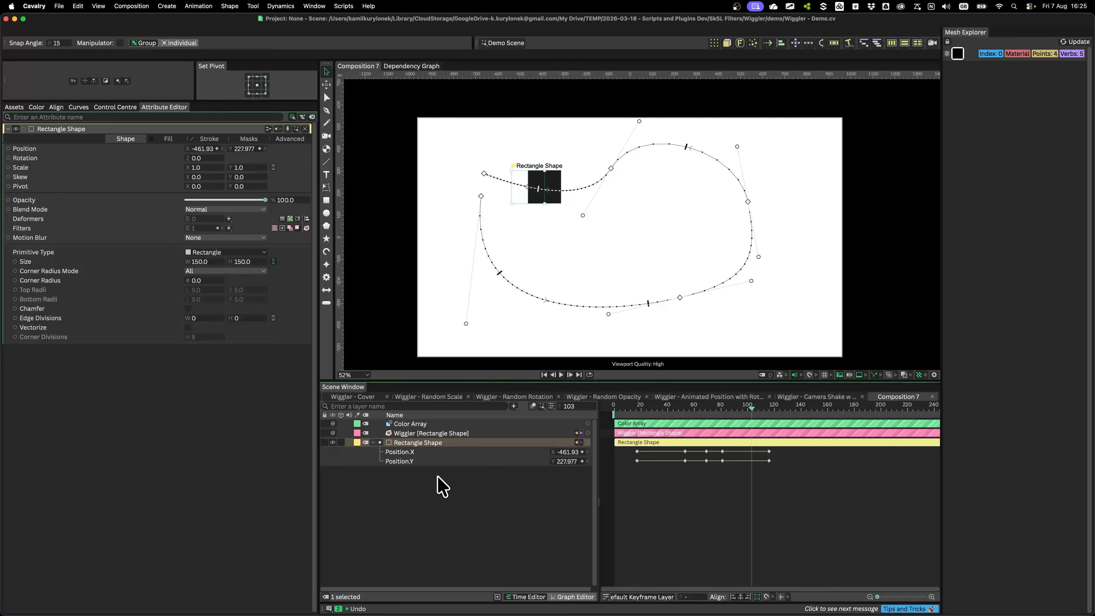
click(422, 433)
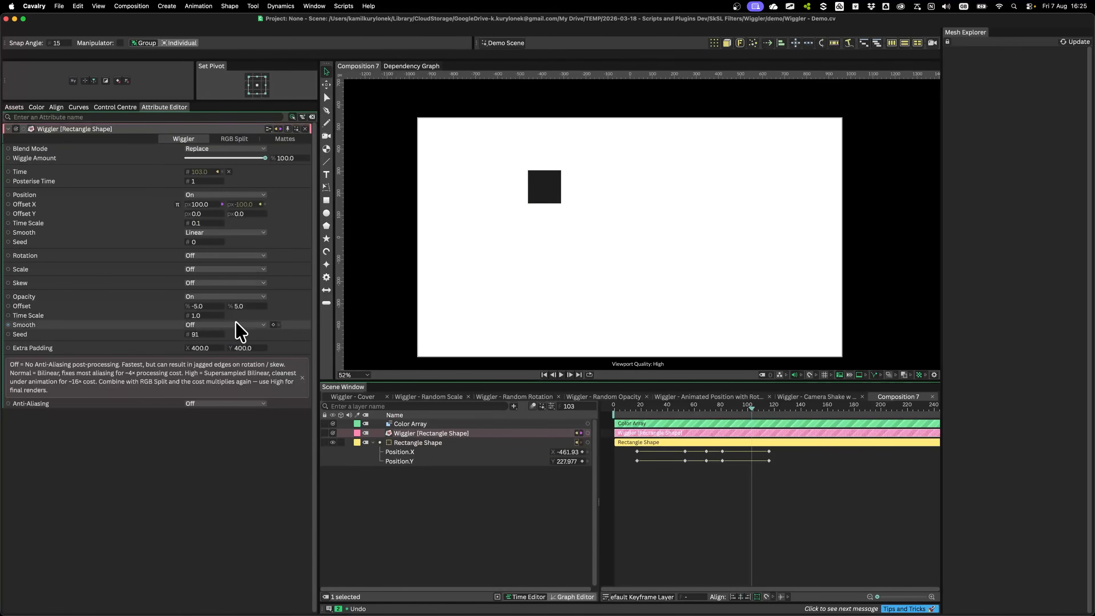
click(201, 306)
text(-)
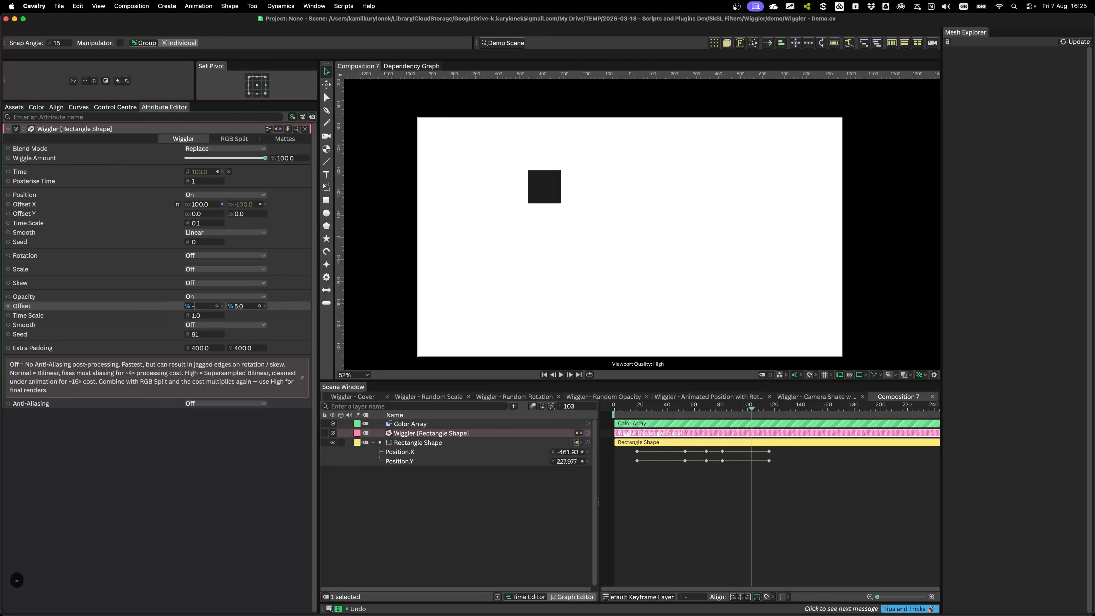
text(20)
key(Return)
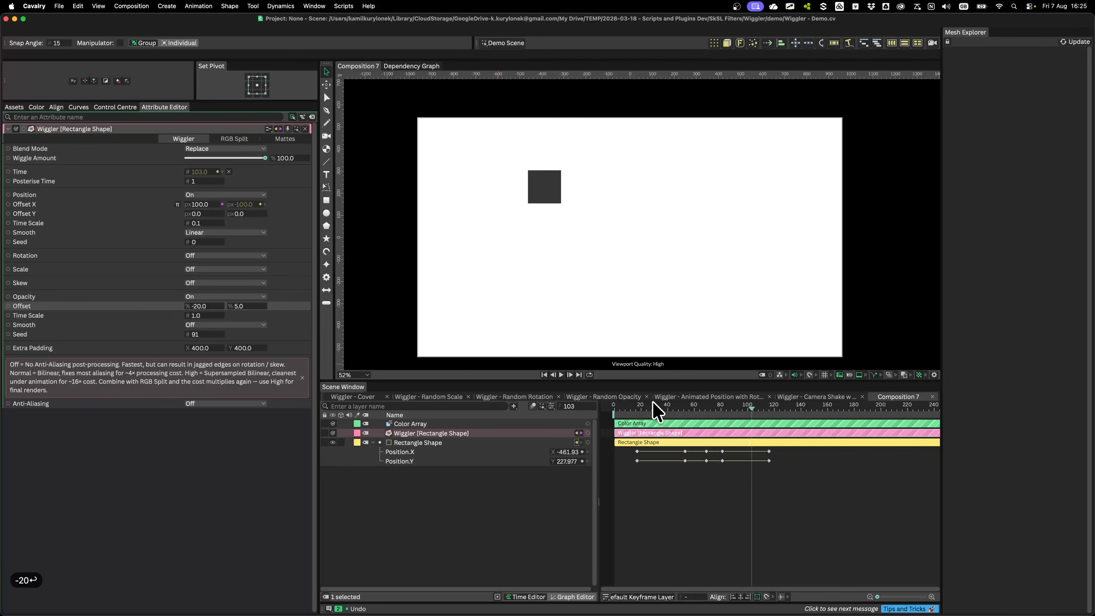
key(space)
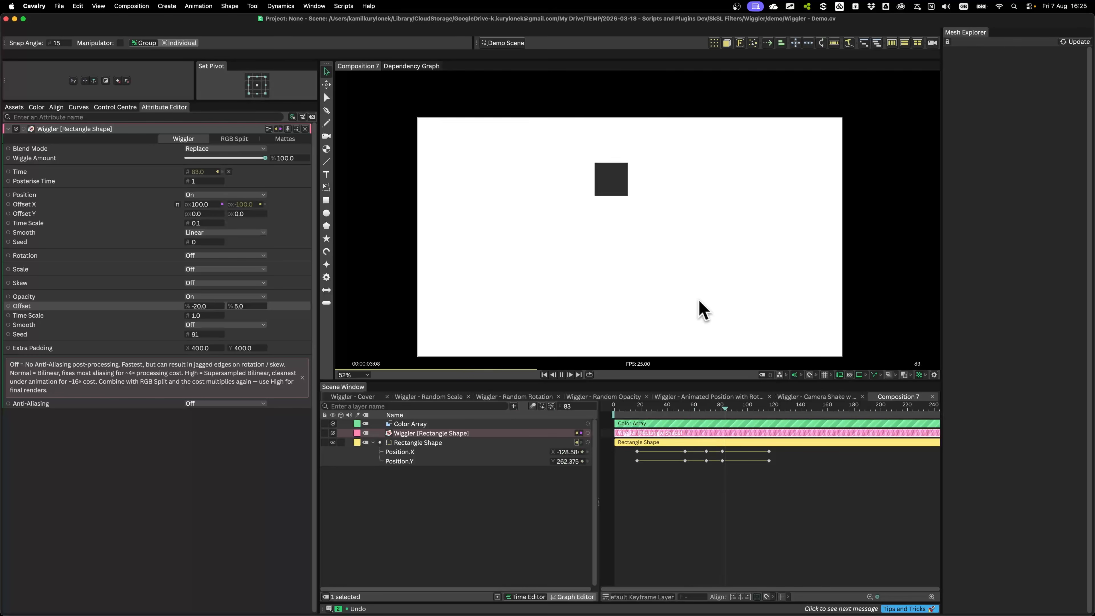
key(space)
Step: Set the upper opacity offset to 0 % and preview the opacity wiggle from frame 0
click(238, 305)
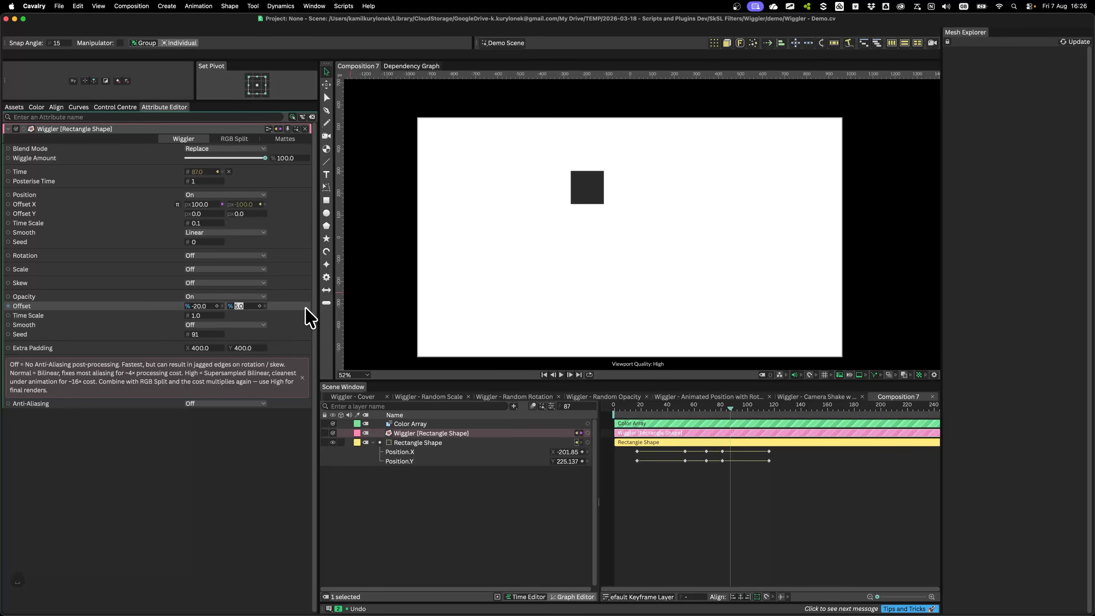
text(0)
key(Return)
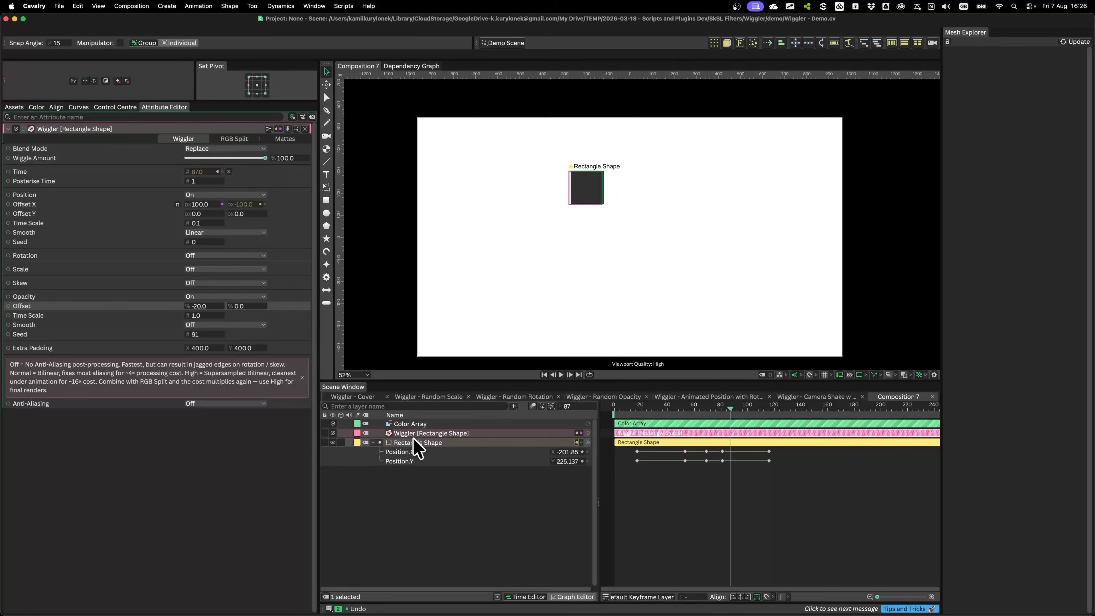
drag(635, 405, 612, 407)
key(space)
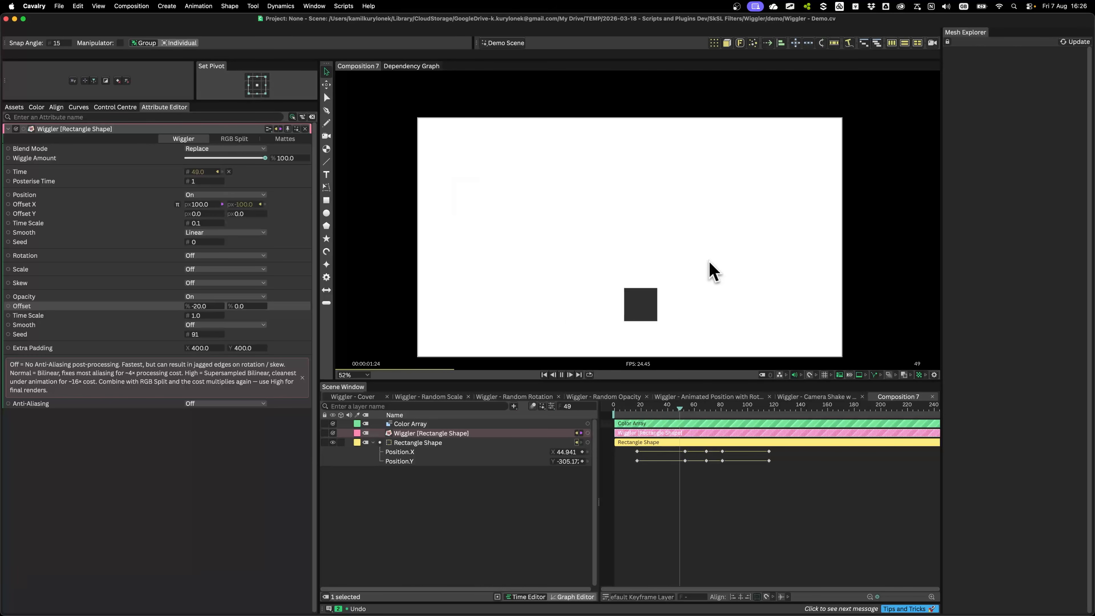
key(space)
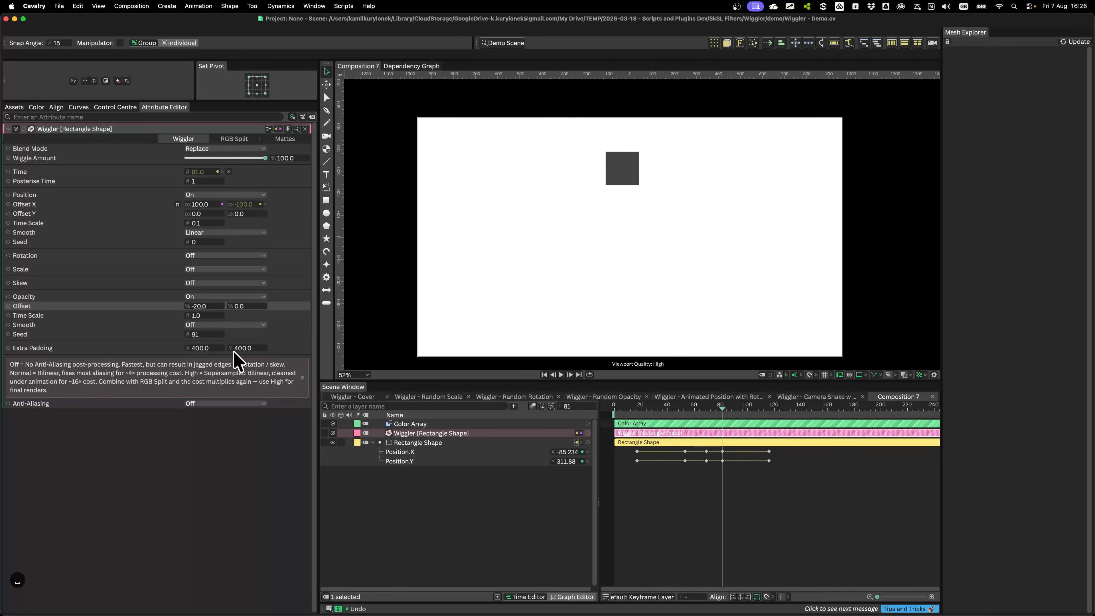
Step: Set the opacity wiggle's smoothing to Linear and its time scale to 0.2, and preview it from frame 0
click(220, 325)
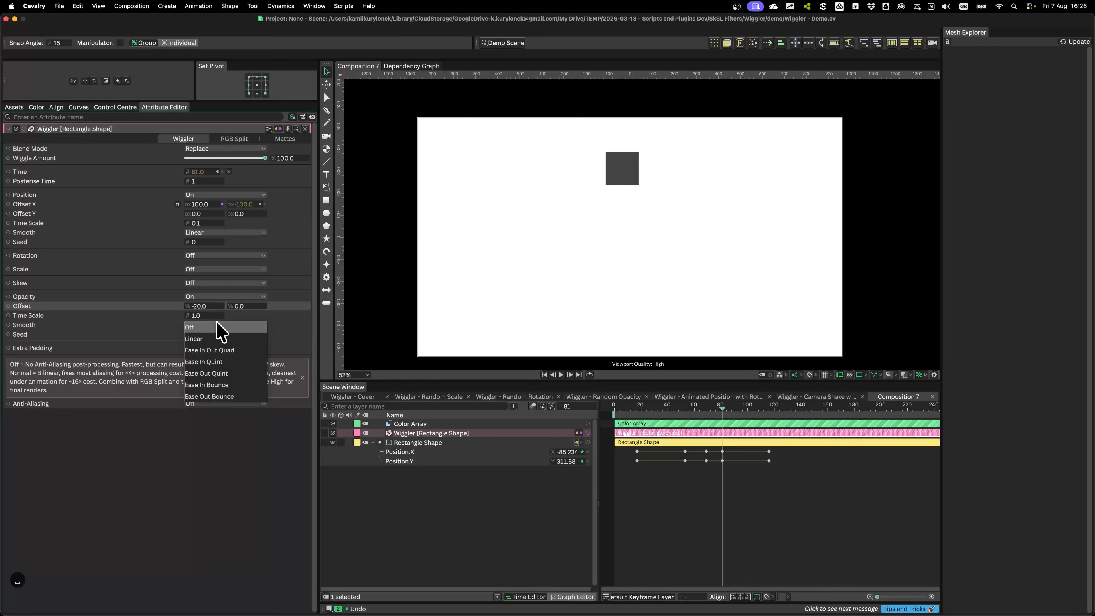
click(208, 340)
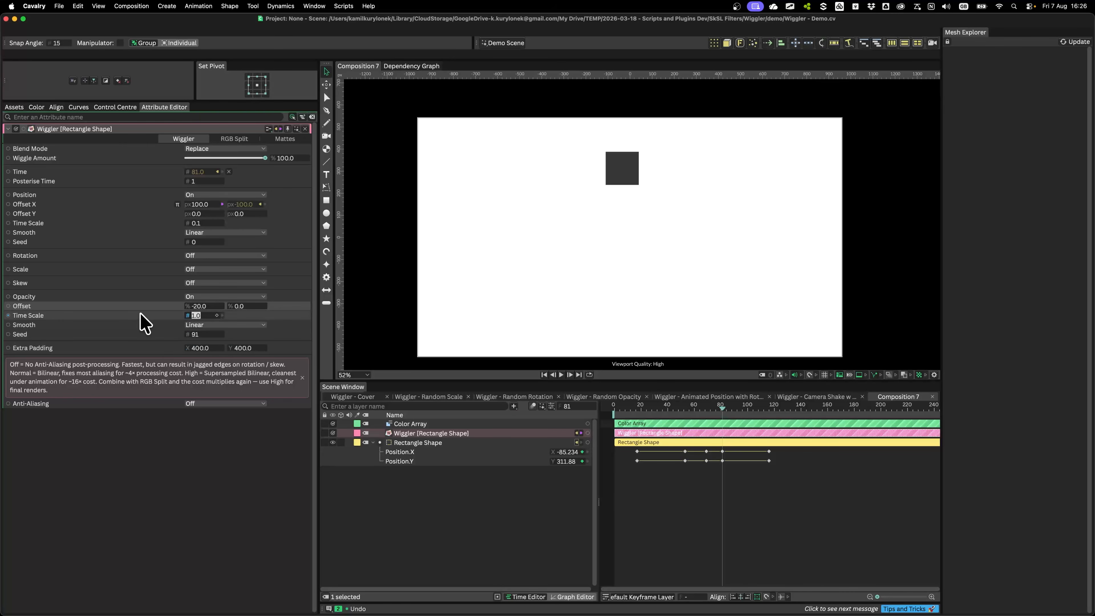
text(.2)
key(Return)
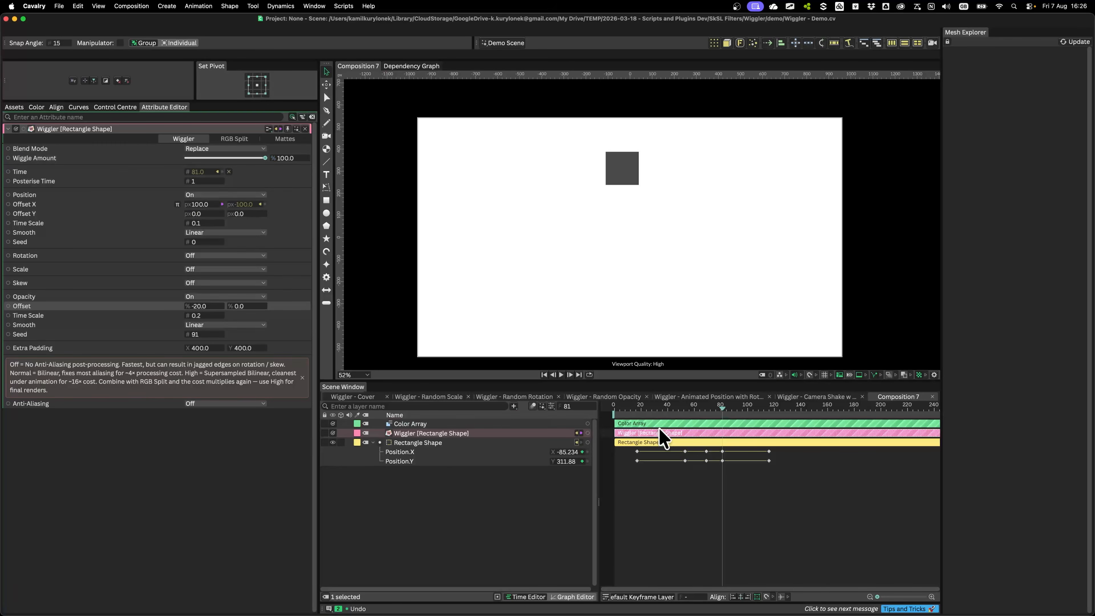
click(613, 407)
key(space)
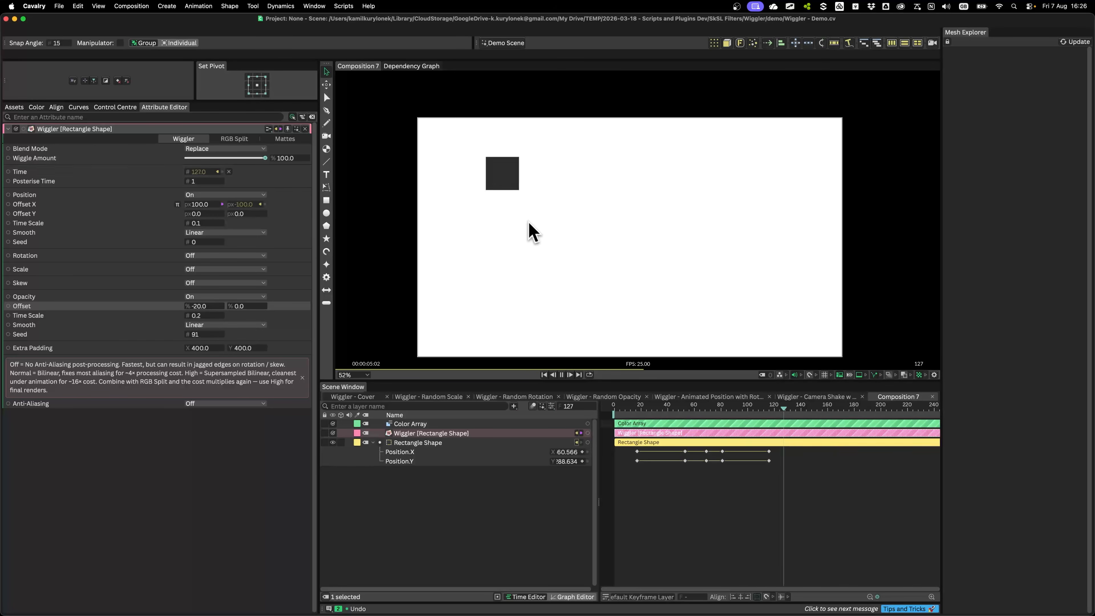
key(space)
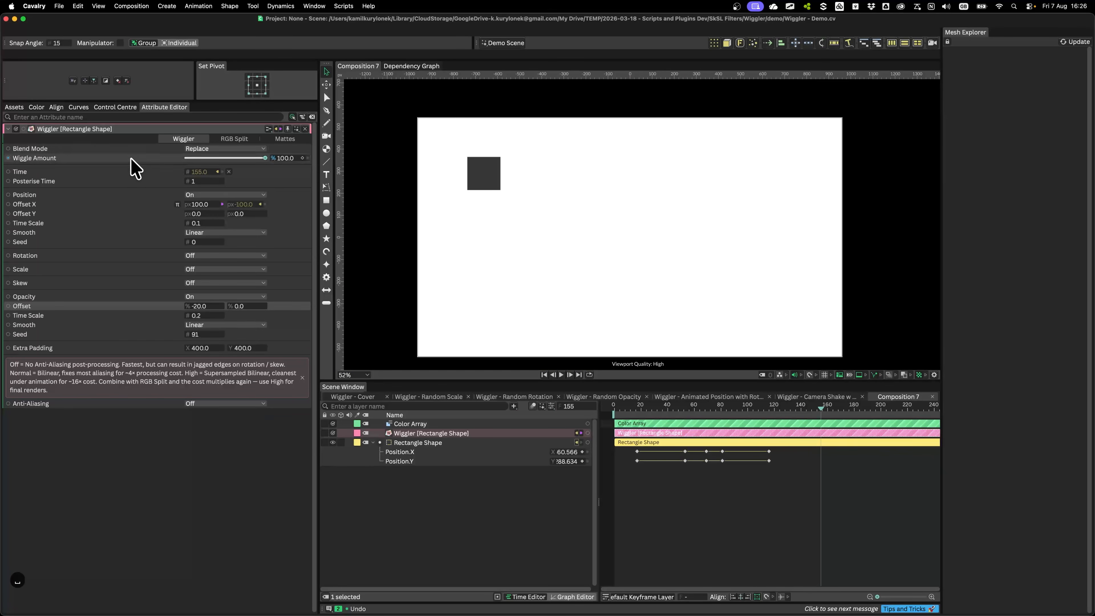
Step: Set the Wiggler's Wiggle Amount to 15 % and preview the reduced wiggle from the start of the timeline
drag(261, 158, 198, 159)
click(620, 407)
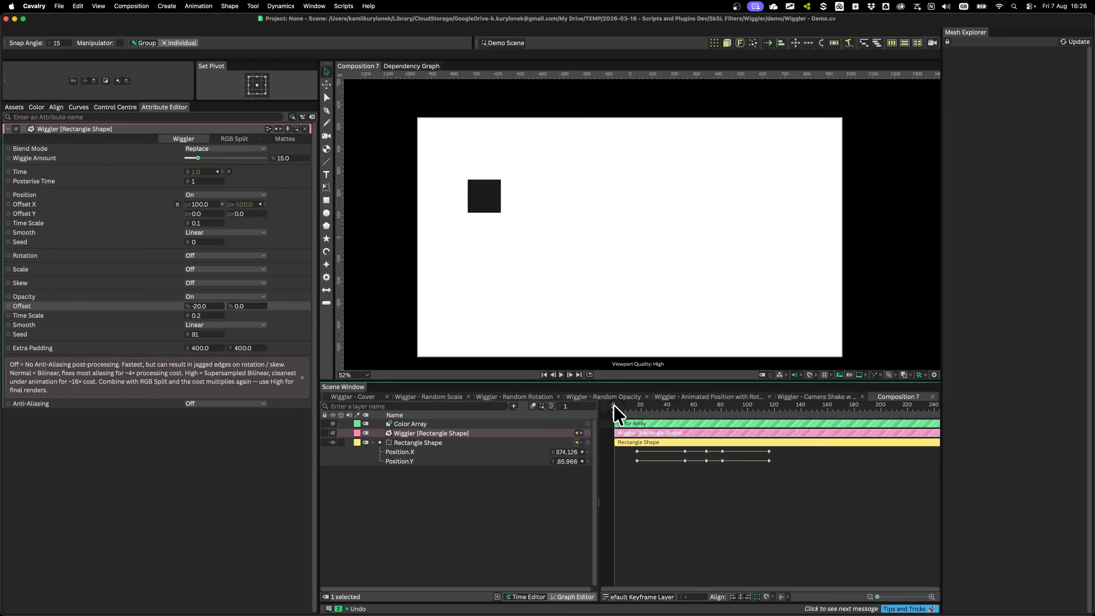
key(space)
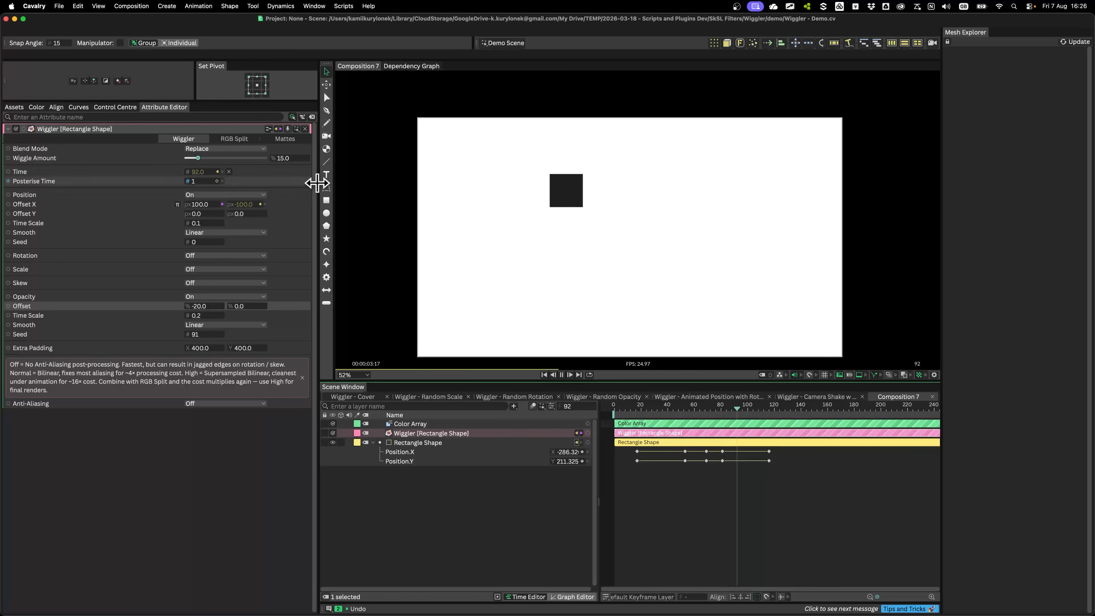
key(space)
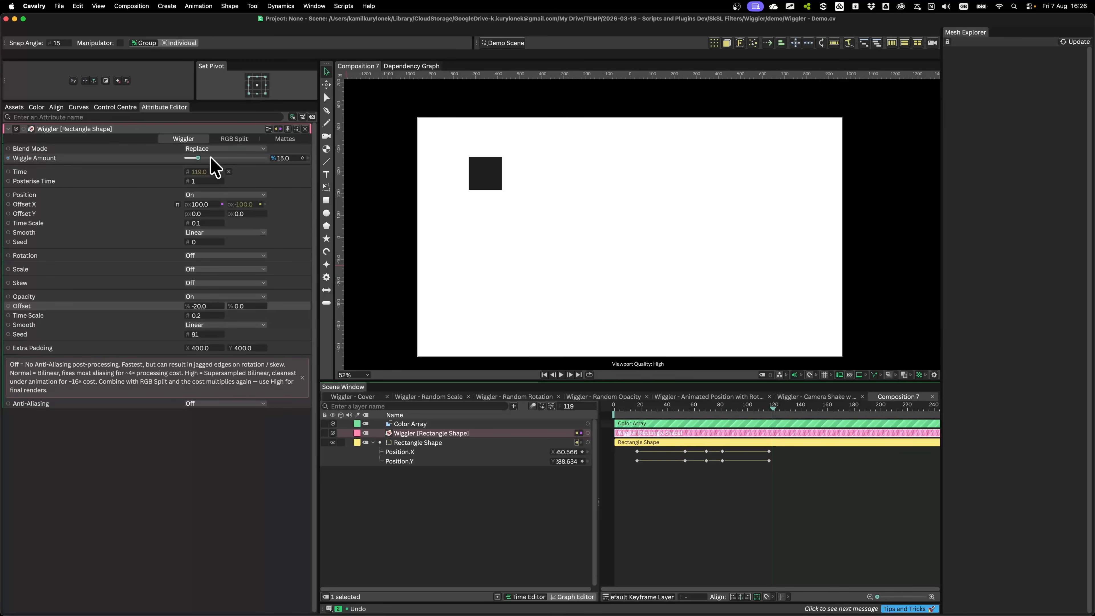
Step: Set the Wiggle Amount to 100 % and keyframe it at frame 95
drag(211, 160, 316, 177)
drag(756, 408, 740, 405)
click(303, 157)
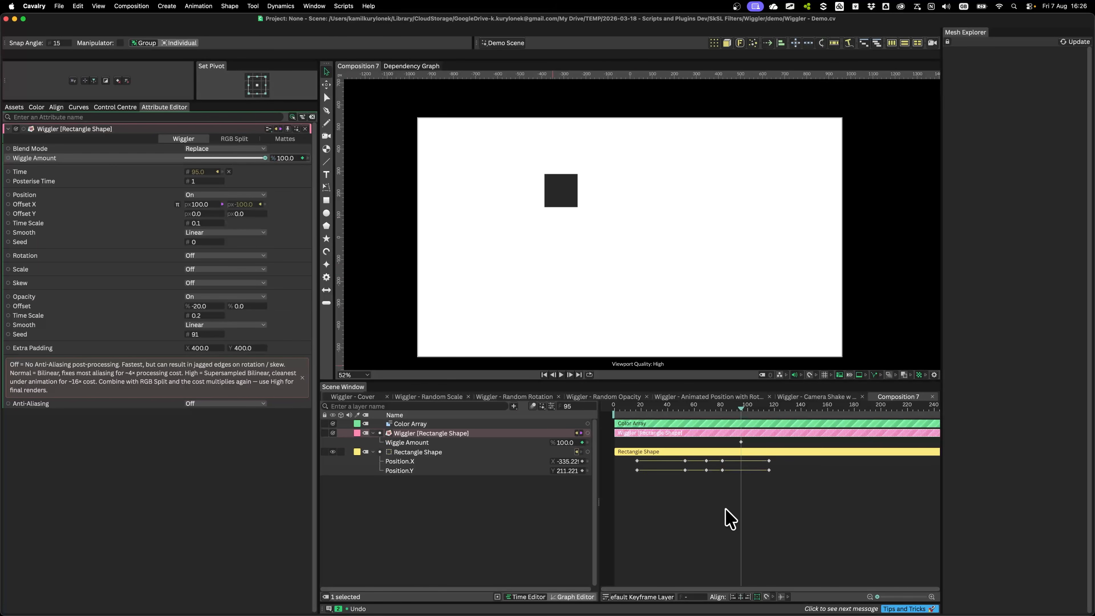
Step: Keyframe the Wiggle Amount at 0 % on frame 124 and preview the wiggle fading out
drag(747, 405, 780, 408)
click(285, 158)
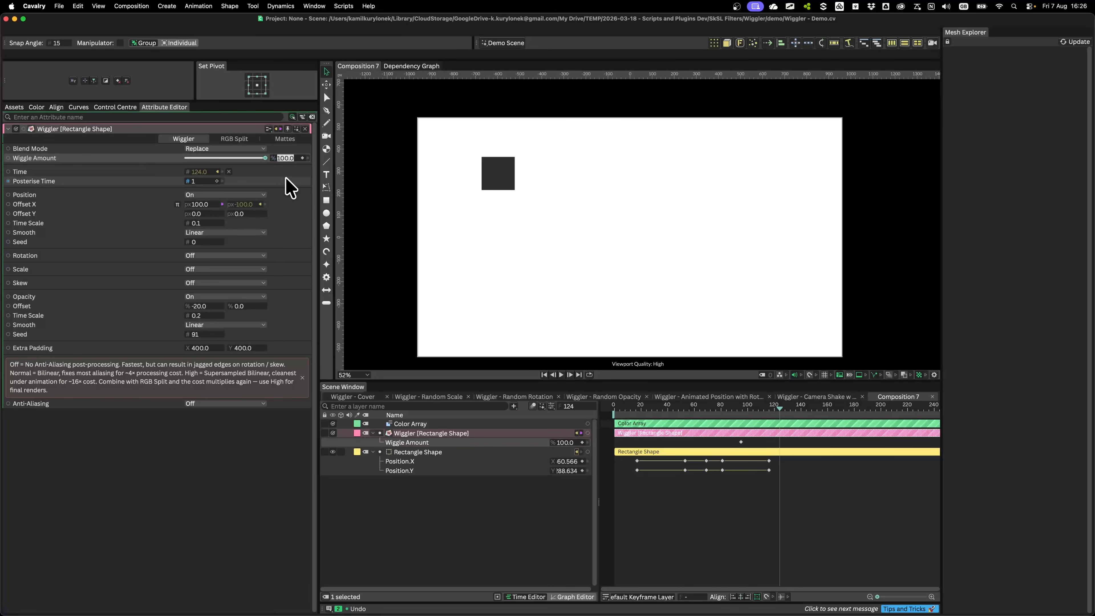
key(Return)
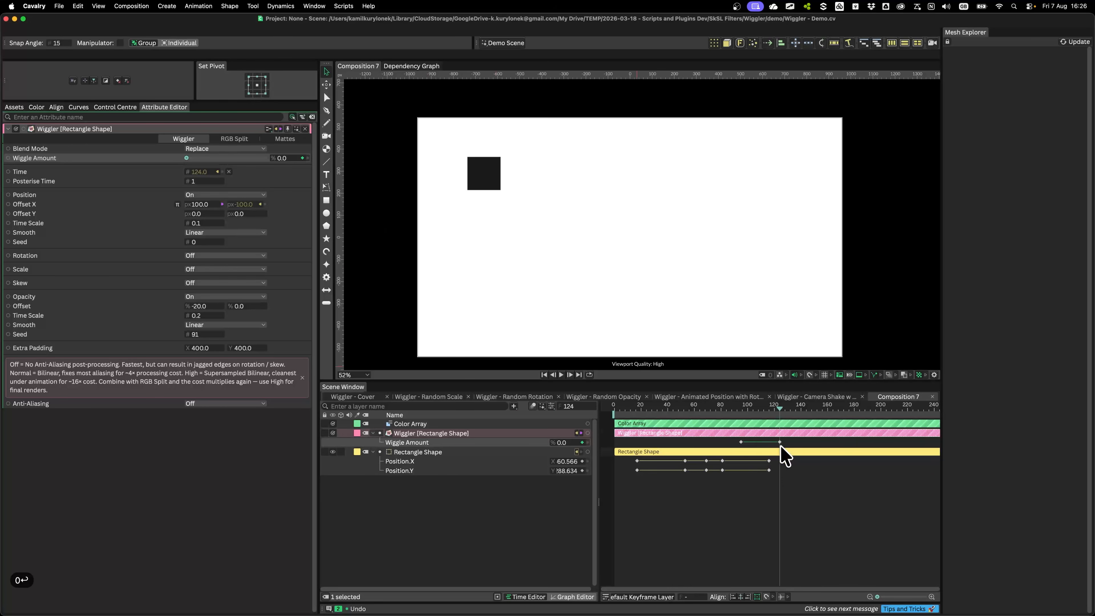
key(space)
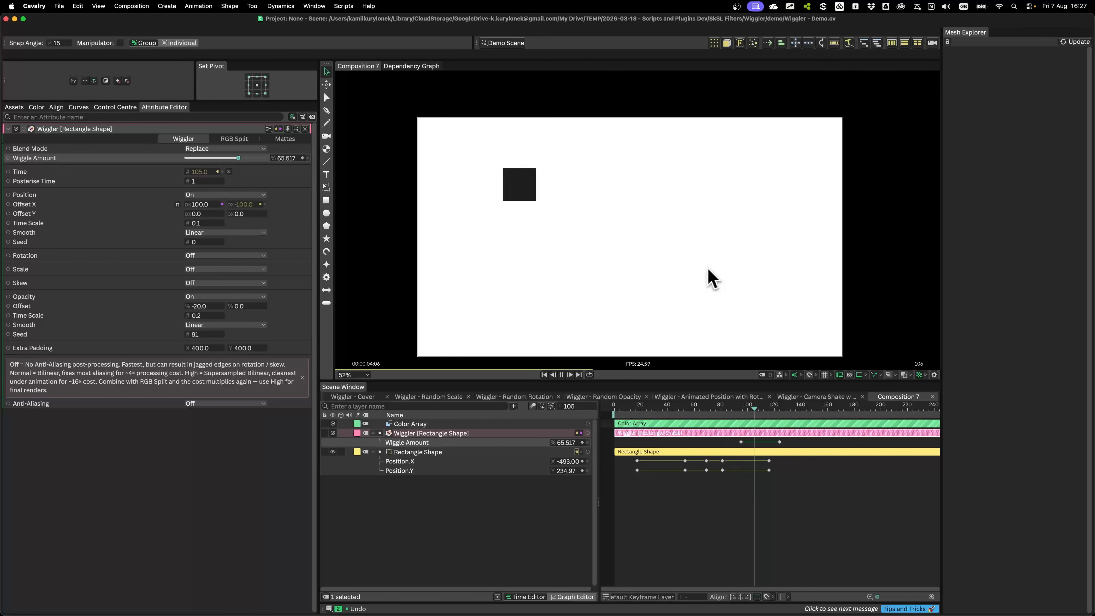
key(space)
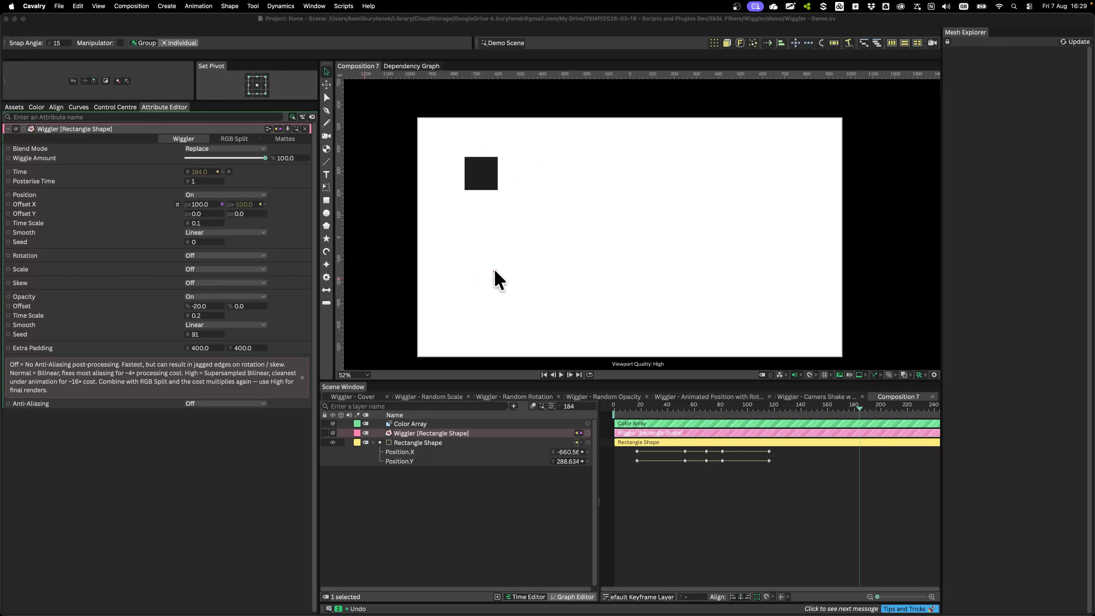
key(r)
mouse_move(373, 105)
mouse_down()
mouse_move(450, 166)
mouse_move(620, 268)
mouse_up()
drag(496, 181, 760, 202)
drag(474, 183, 471, 403)
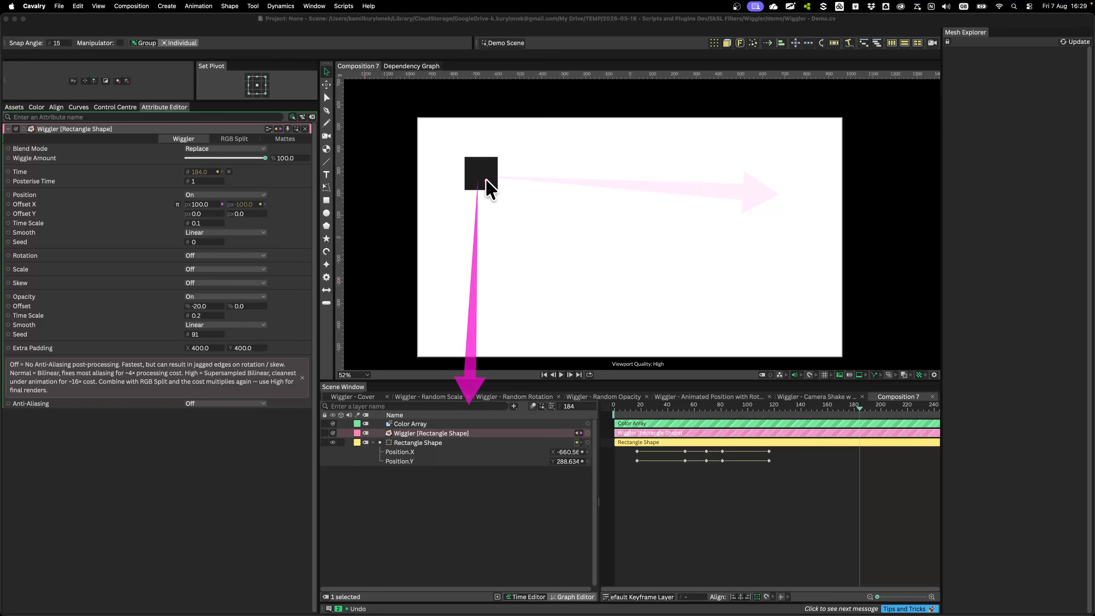
drag(489, 187, 664, 393)
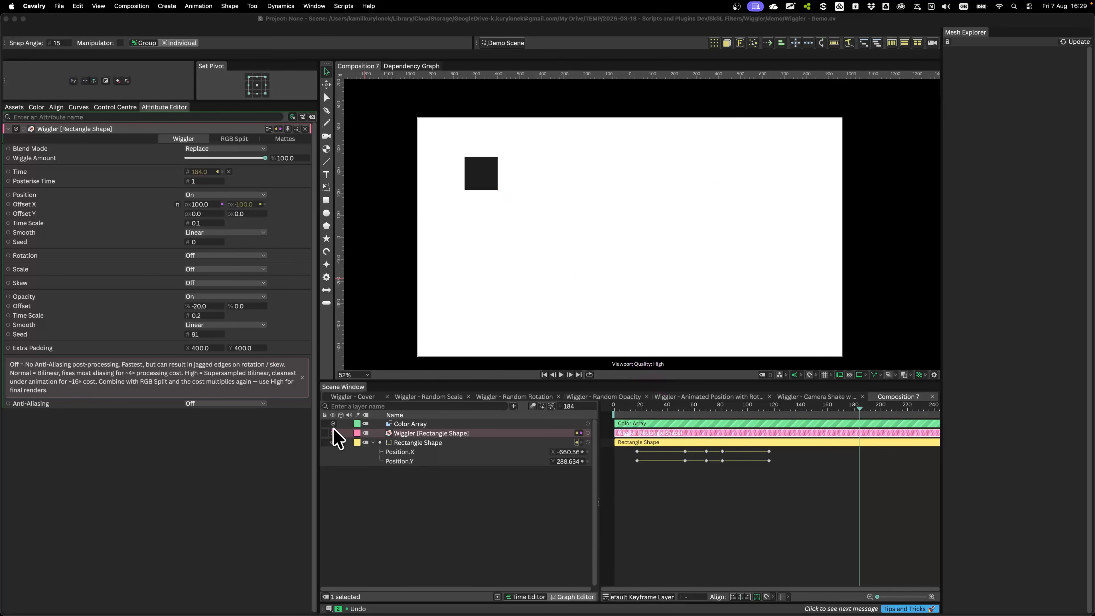
Step: Set the Wiggler's Extra Padding to 0 on both axes and change the Rectangle Shape's primitive type to Ellipse
click(202, 349)
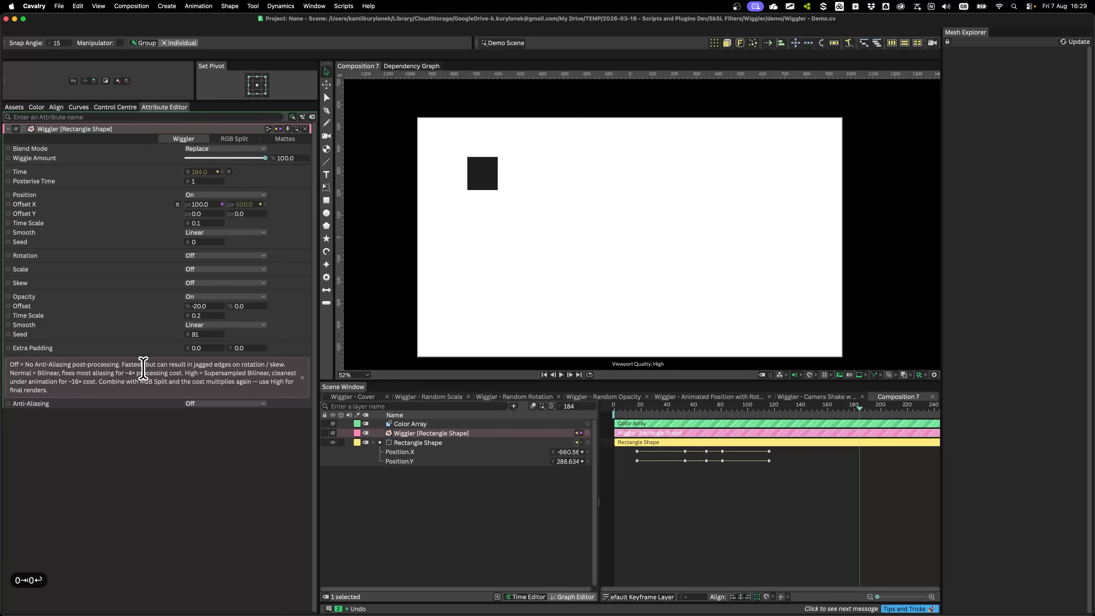
click(398, 443)
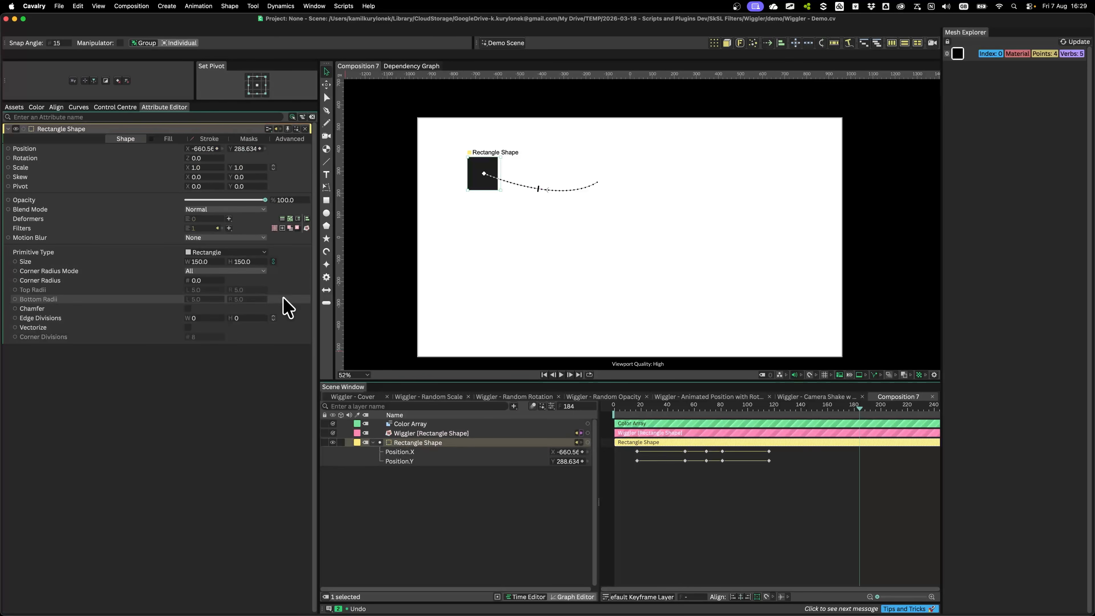
click(209, 252)
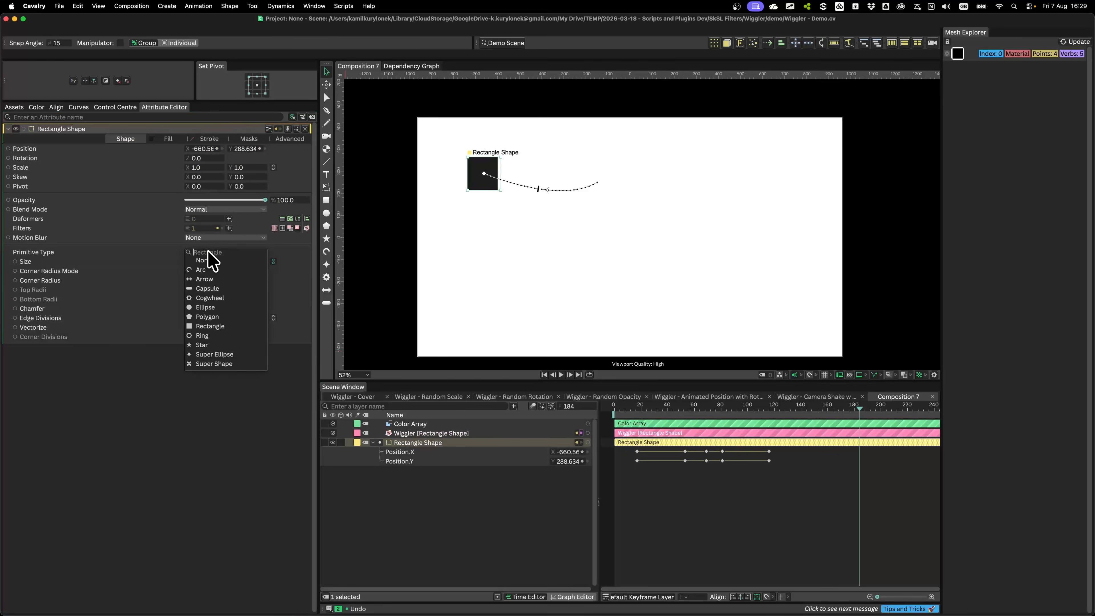
click(205, 307)
Step: Preview the ellipse's wiggle without padding and set the Wiggler's Extra Padding to 400 on both axes
key(space)
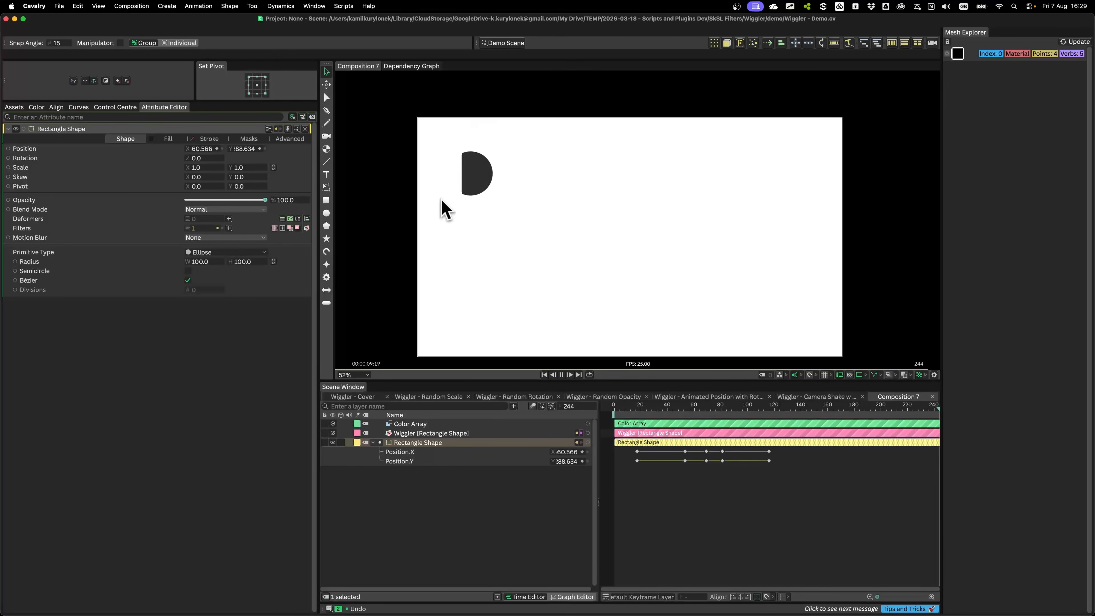
key(space)
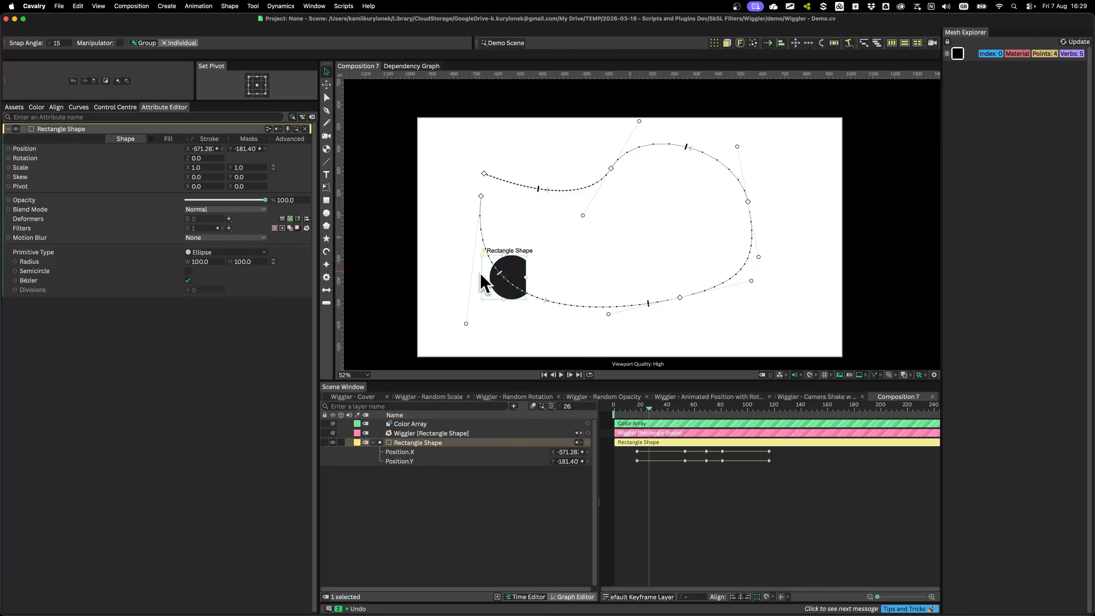
click(413, 433)
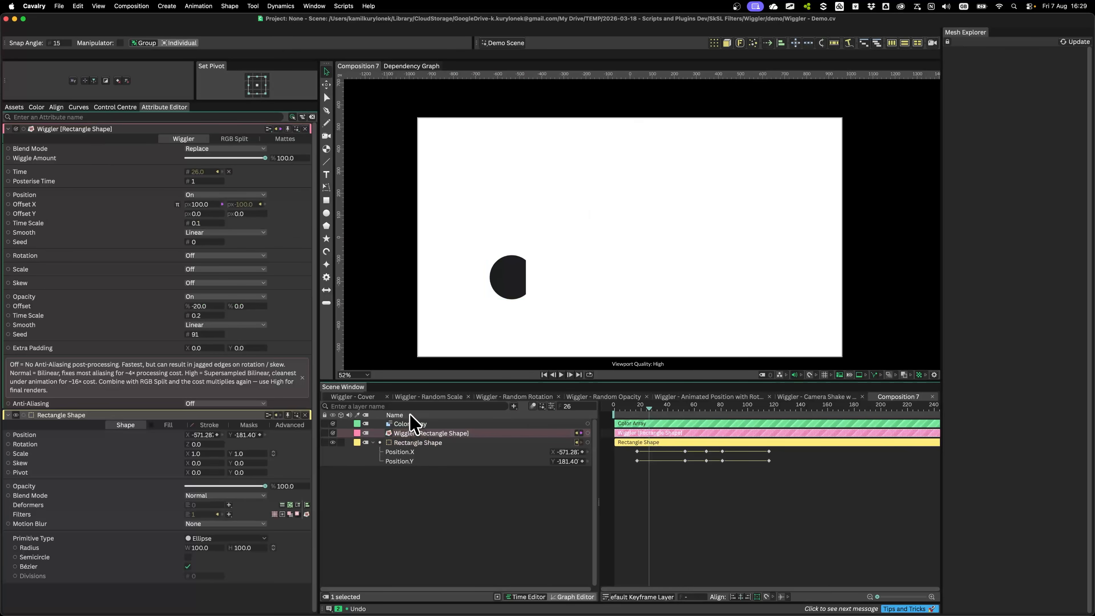
drag(199, 348, 317, 348)
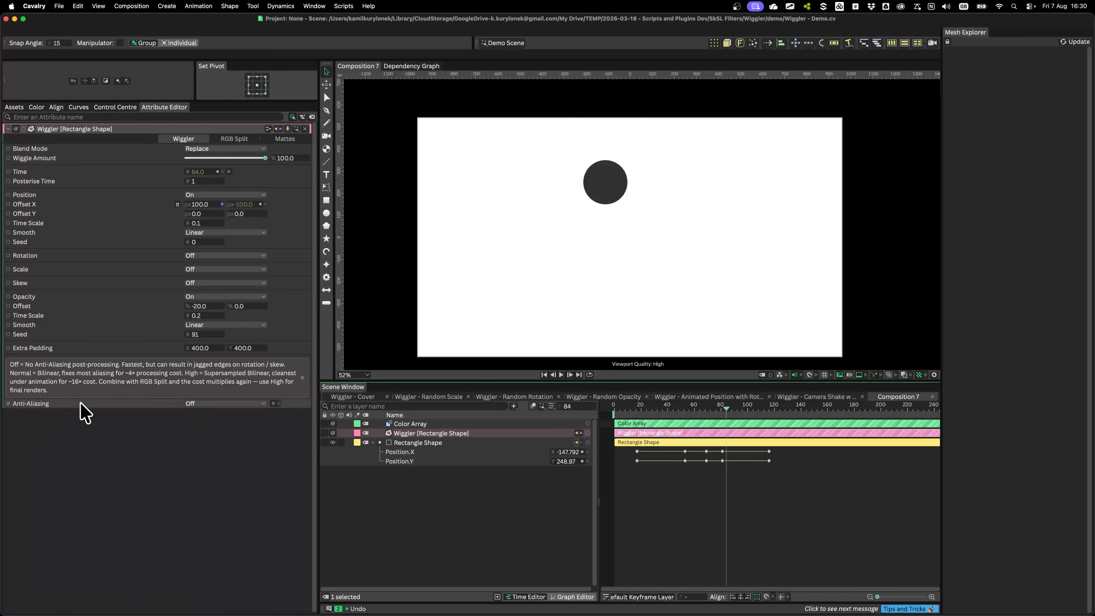
Step: Examine the Wiggler's Anti-Aliasing options and leave the setting at Off
click(207, 404)
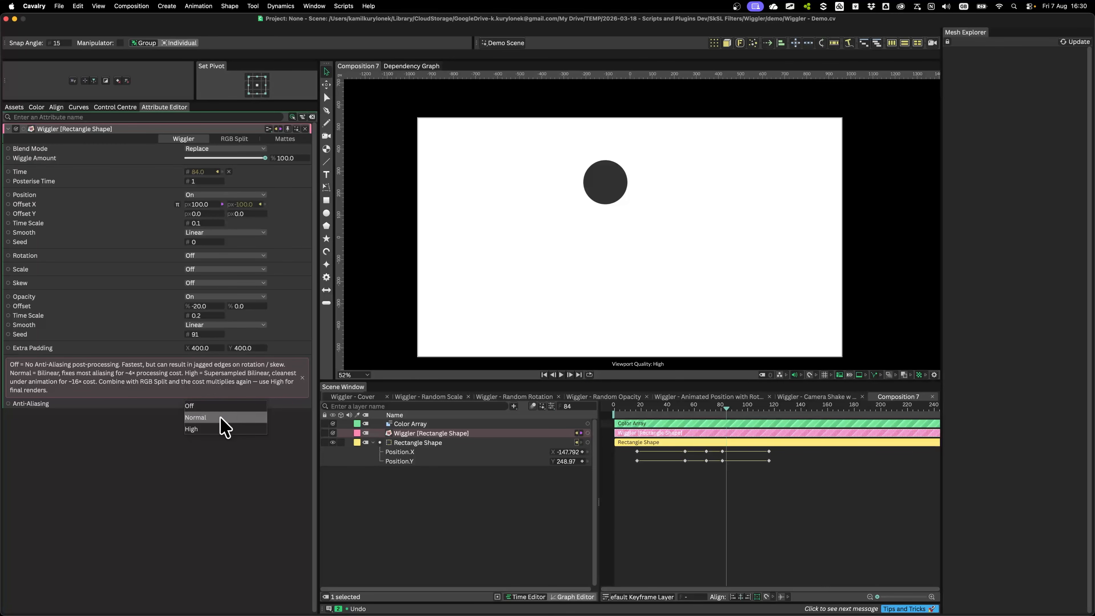
click(220, 405)
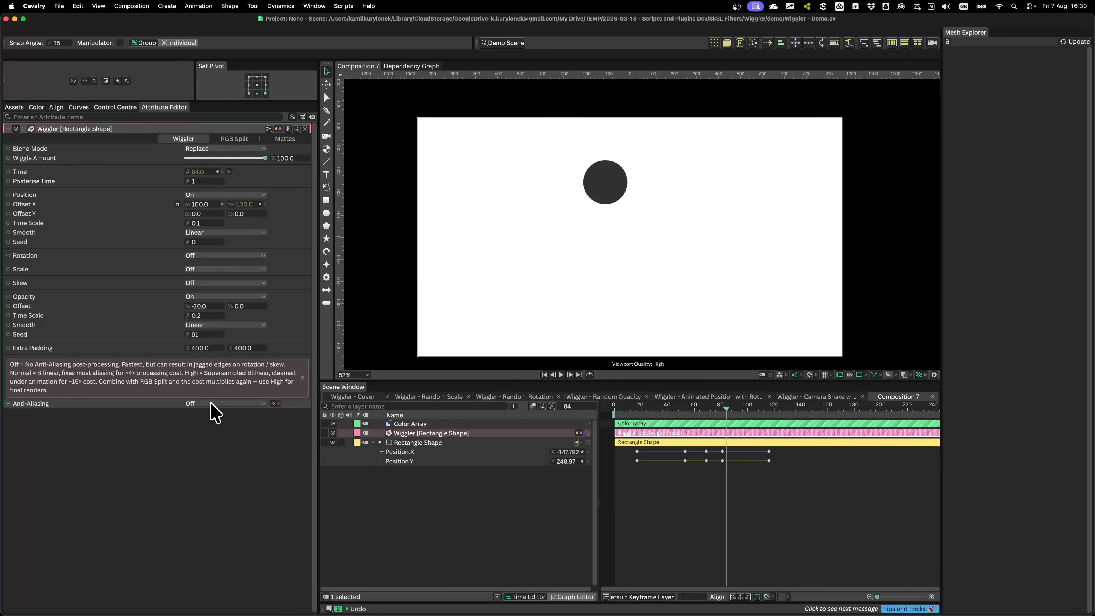
click(240, 405)
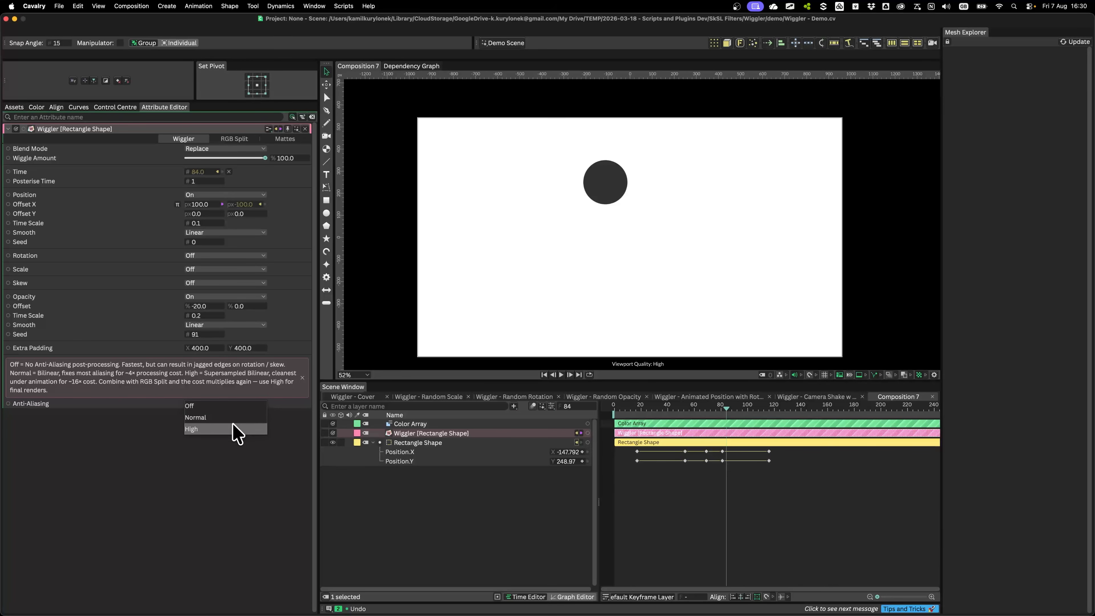
click(235, 405)
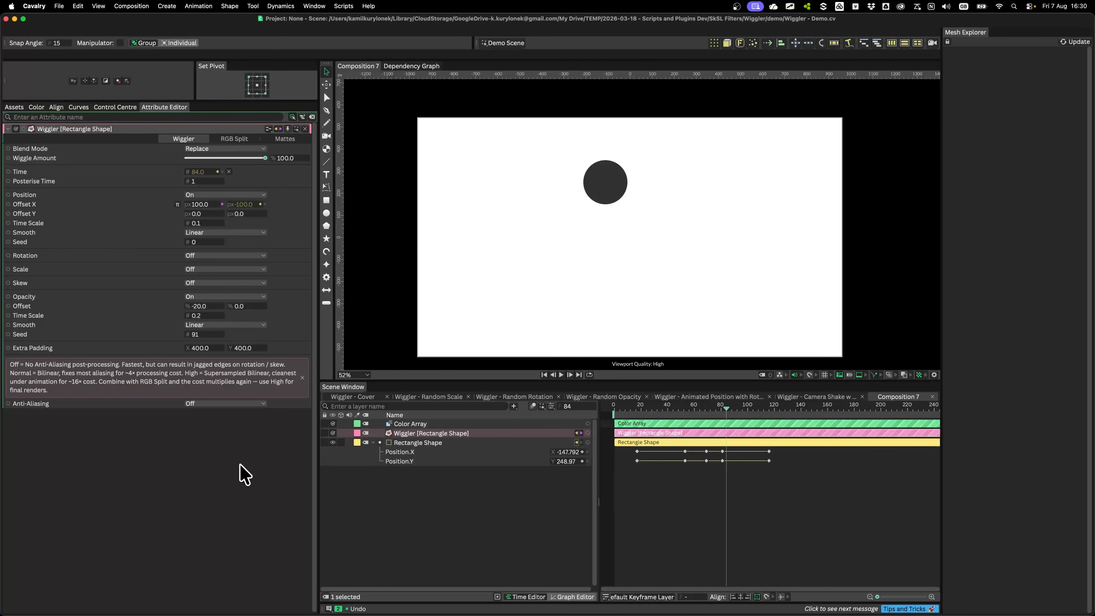
Step: Turn off the Wiggler's opacity wiggle
click(233, 139)
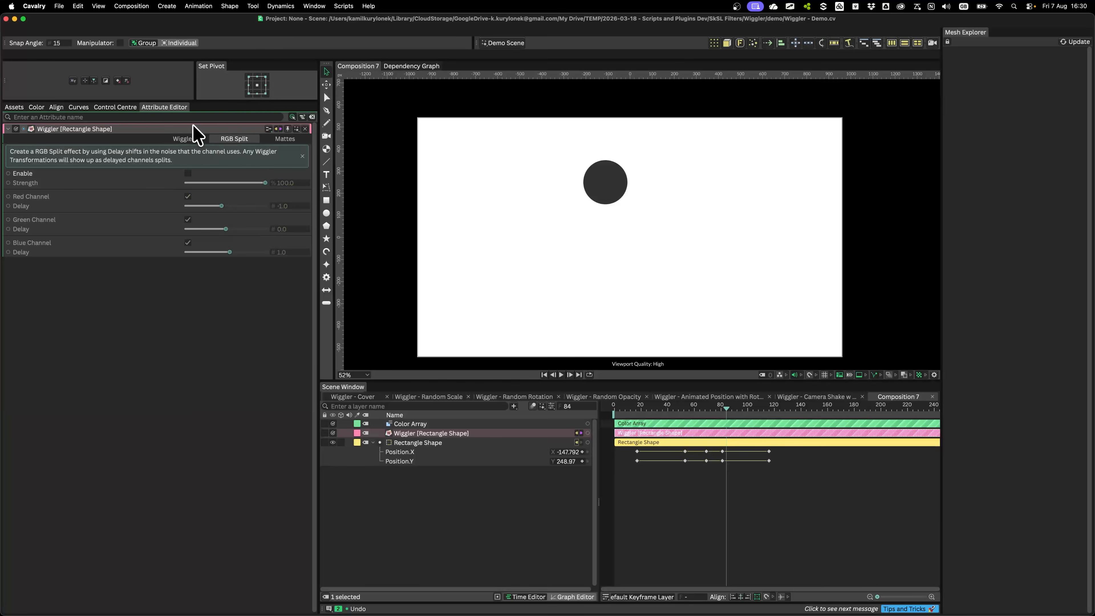
click(189, 141)
click(207, 296)
click(203, 287)
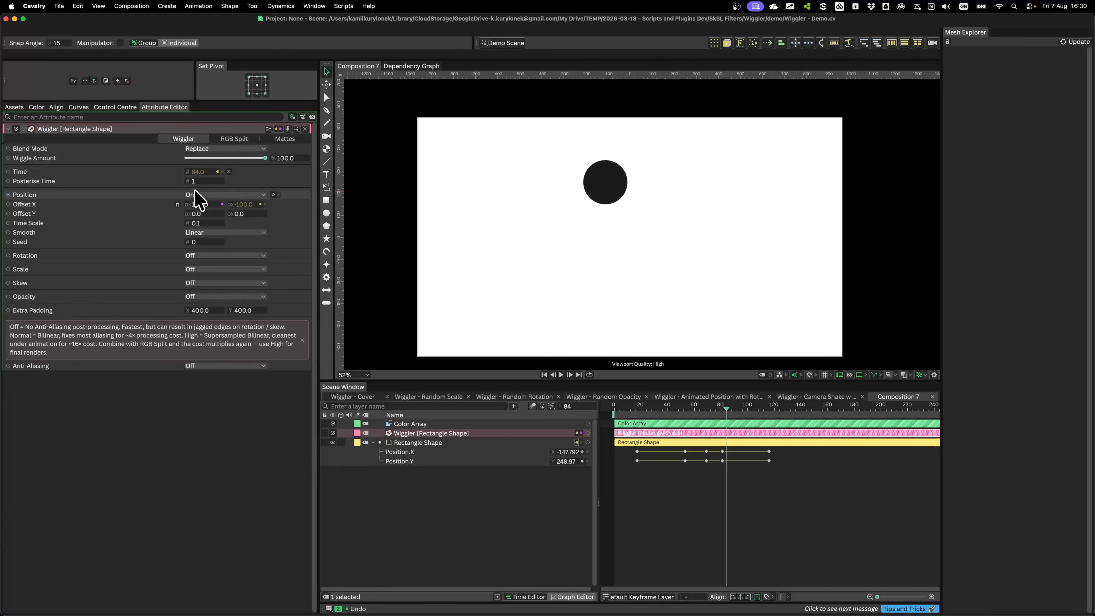
Step: Set the position wiggle's Offset Y to 100 px and -100 px, deselect the filter and preview the movement
click(197, 214)
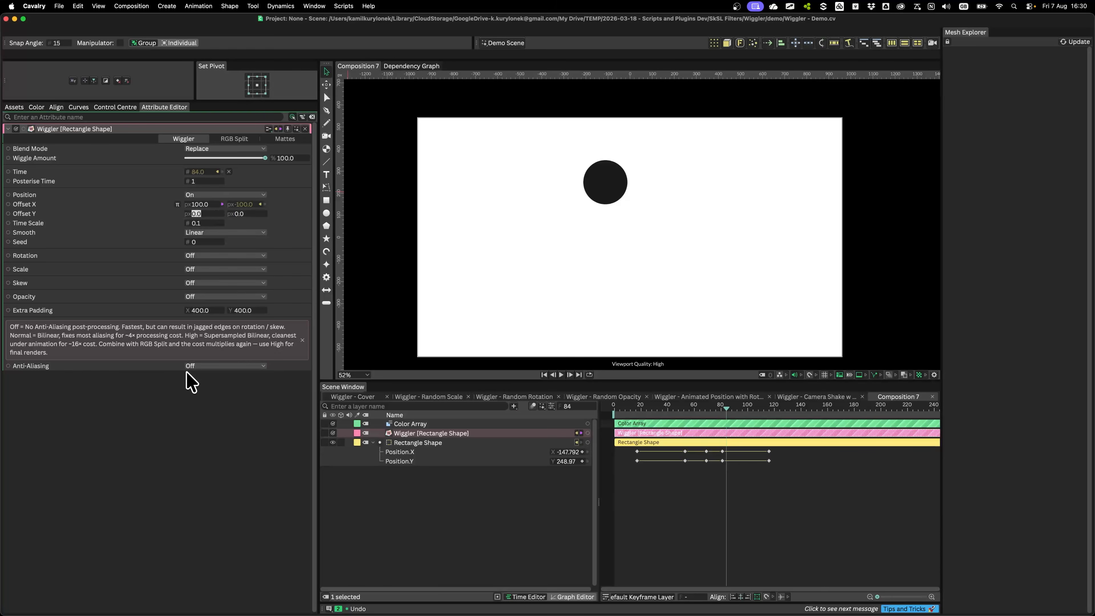
text(100)
key(Tab)
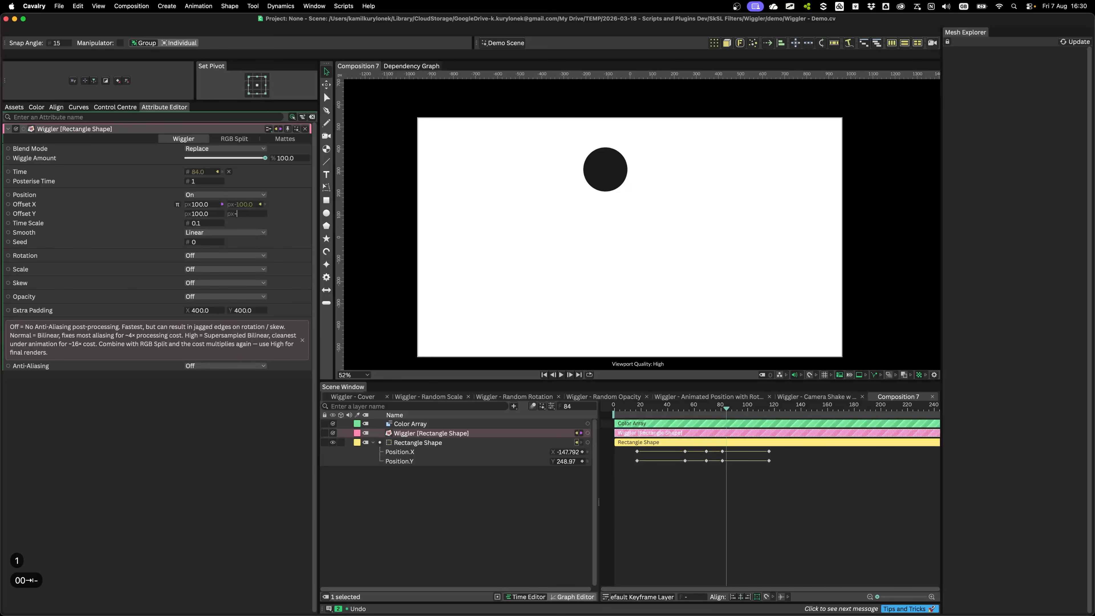
text(-100)
key(Return)
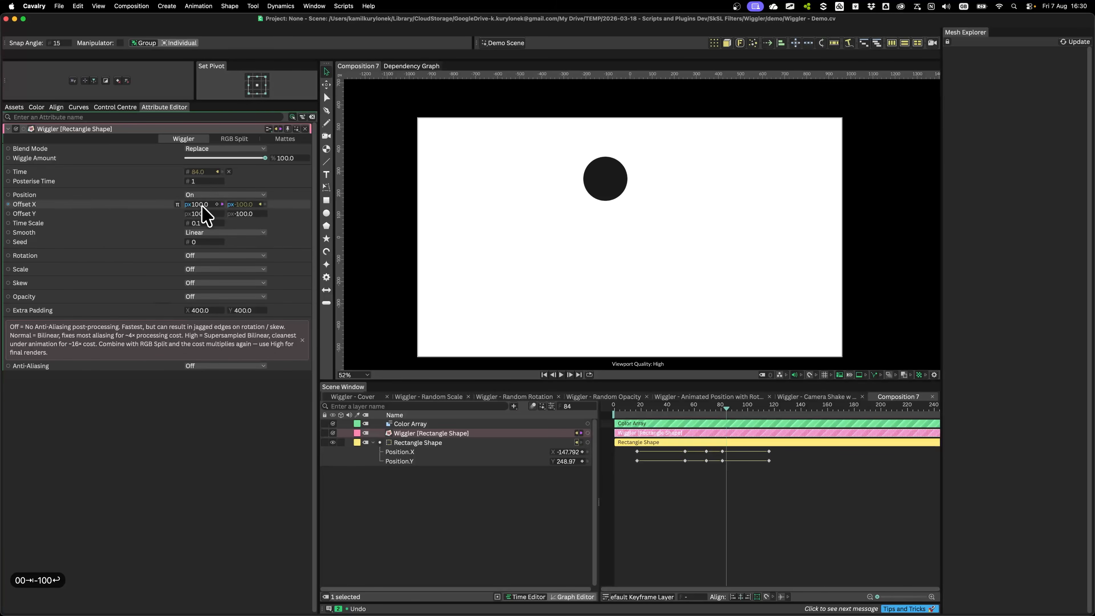
click(704, 537)
key(space)
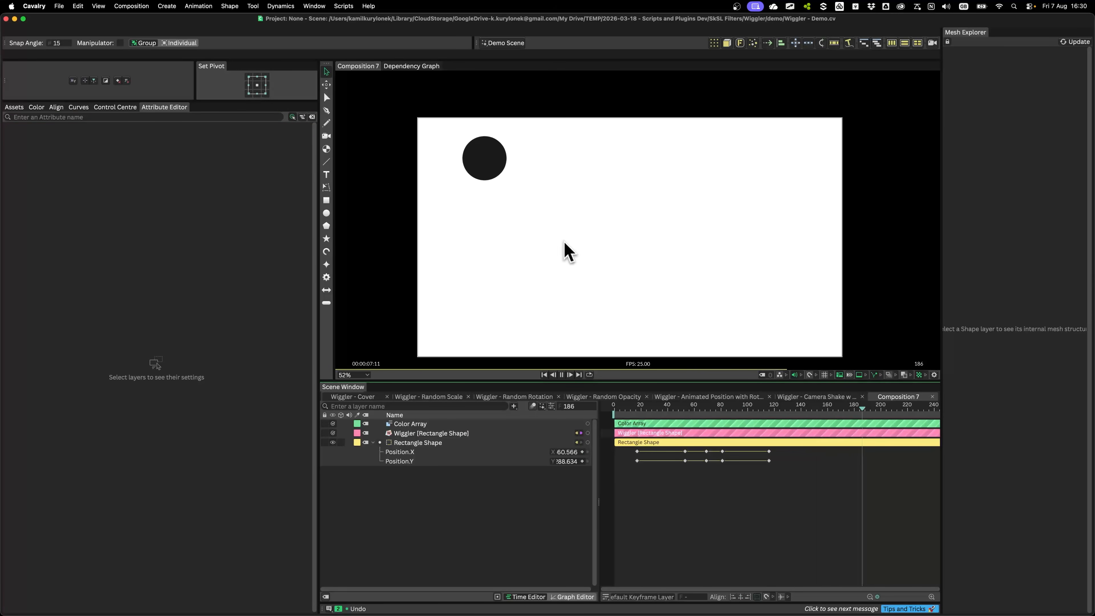
key(space)
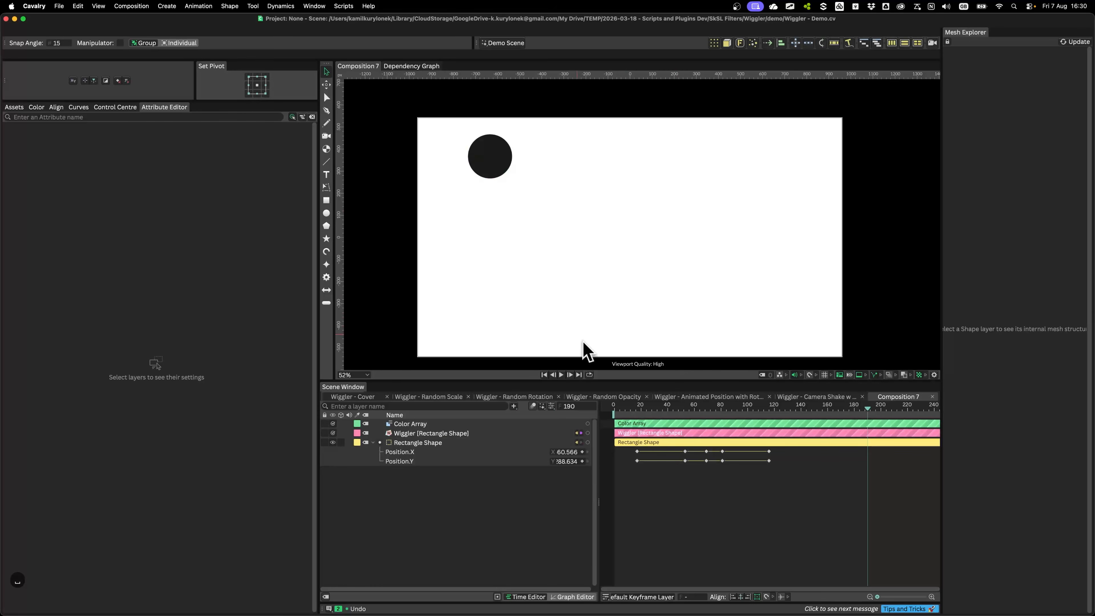
Step: Enable the Wiggler's RGB Split, inspect the circle's edges up close, and preview the channel separation
click(683, 433)
click(234, 139)
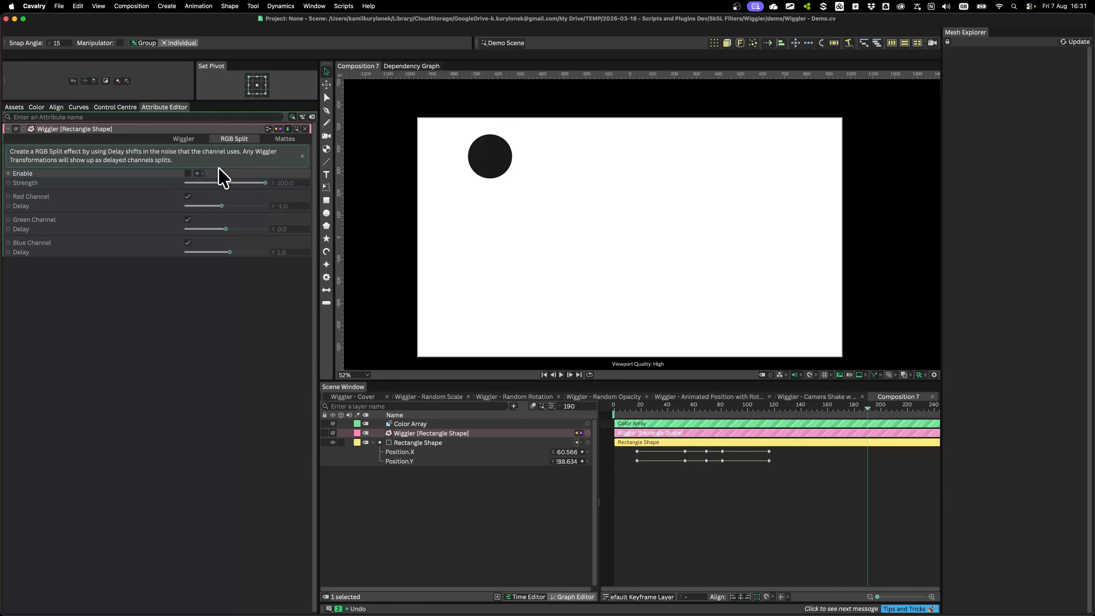
click(188, 173)
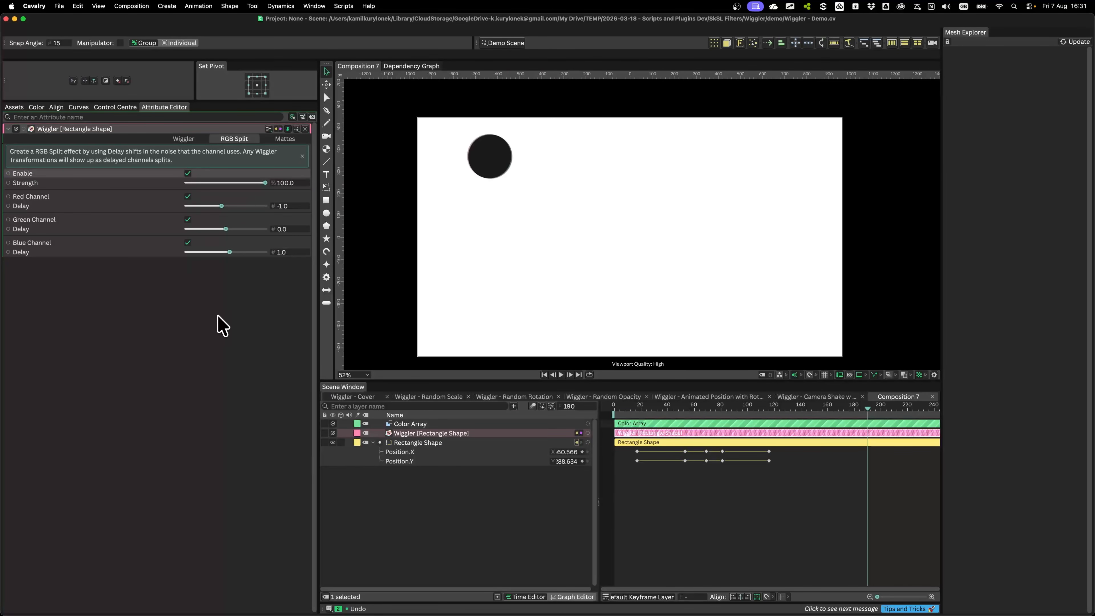
scroll(611, 151, up, 8)
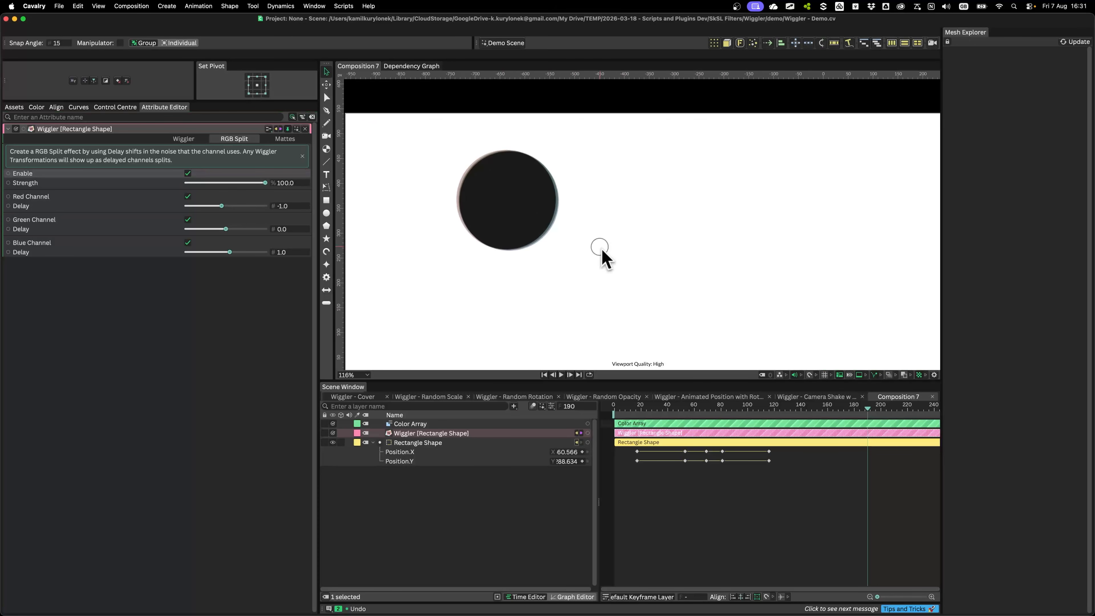
scroll(442, 143, up, 8)
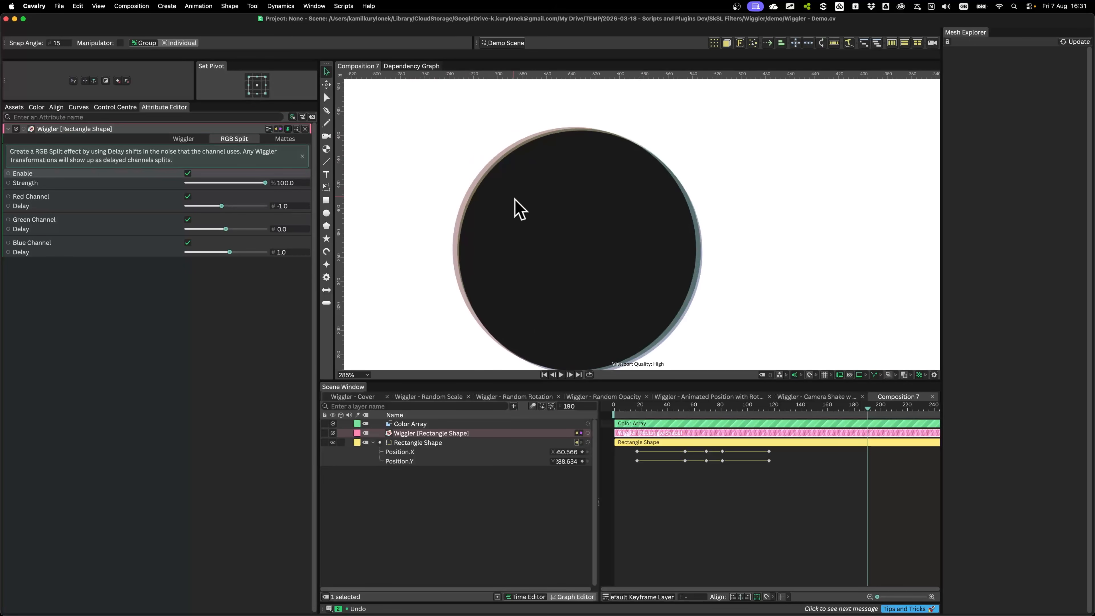
scroll(514, 199, down, 10)
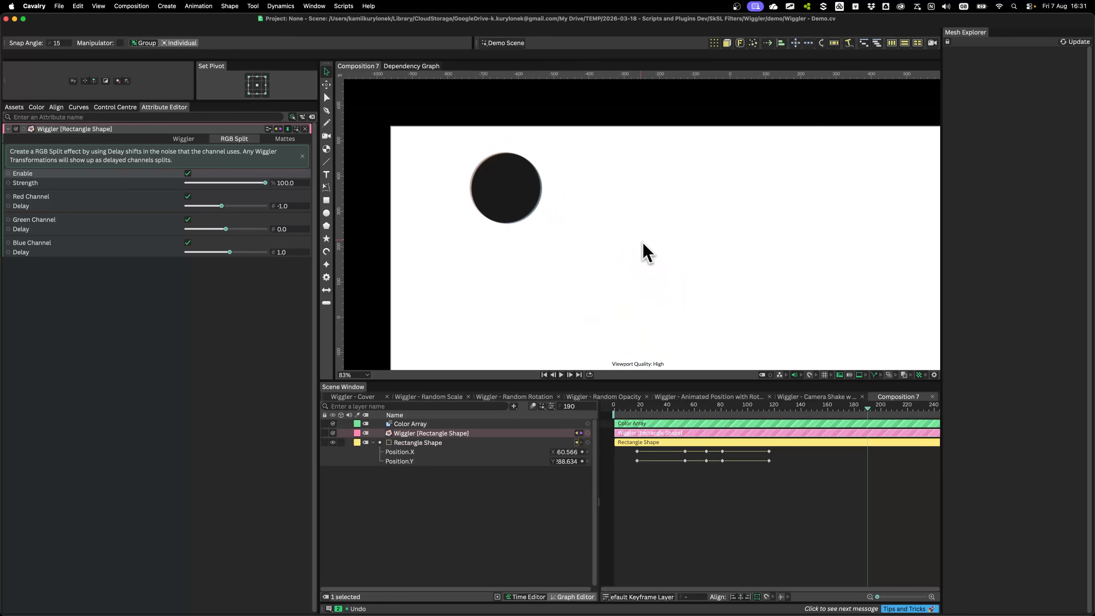
key(space)
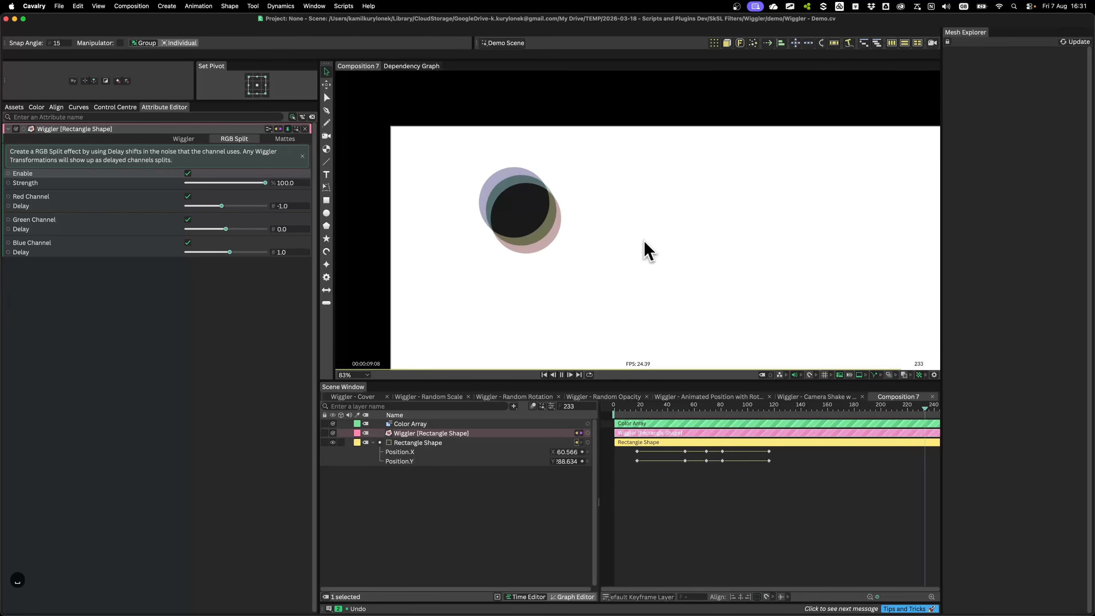
scroll(681, 254, down, 1)
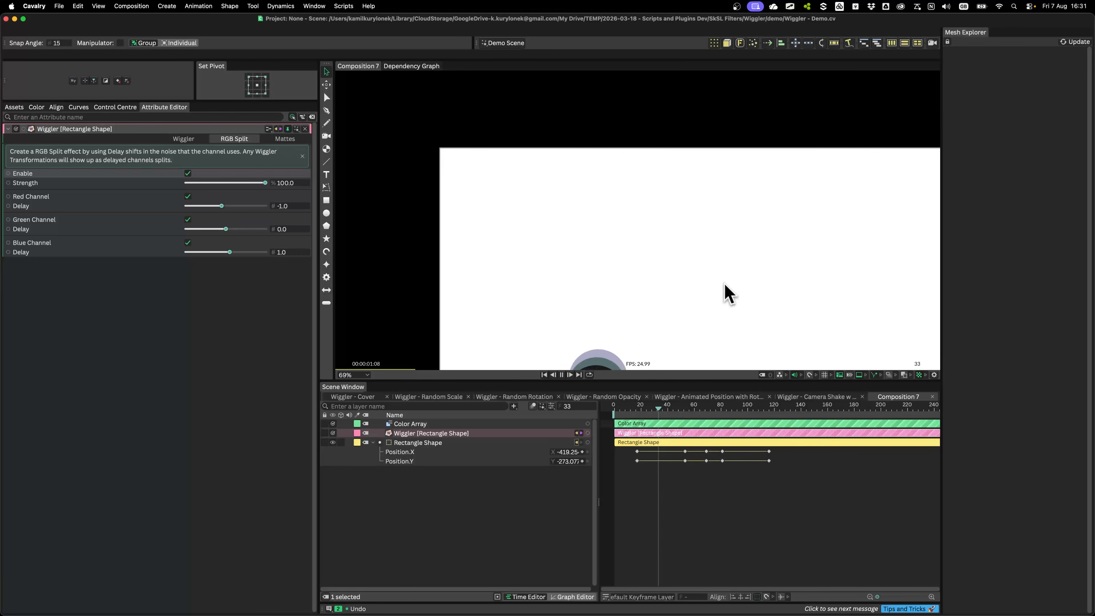
Step: Stop the playback with the split circle in view and review the Wiggler's main settings and RGB Split settings
drag(784, 336, 686, 286)
key(space)
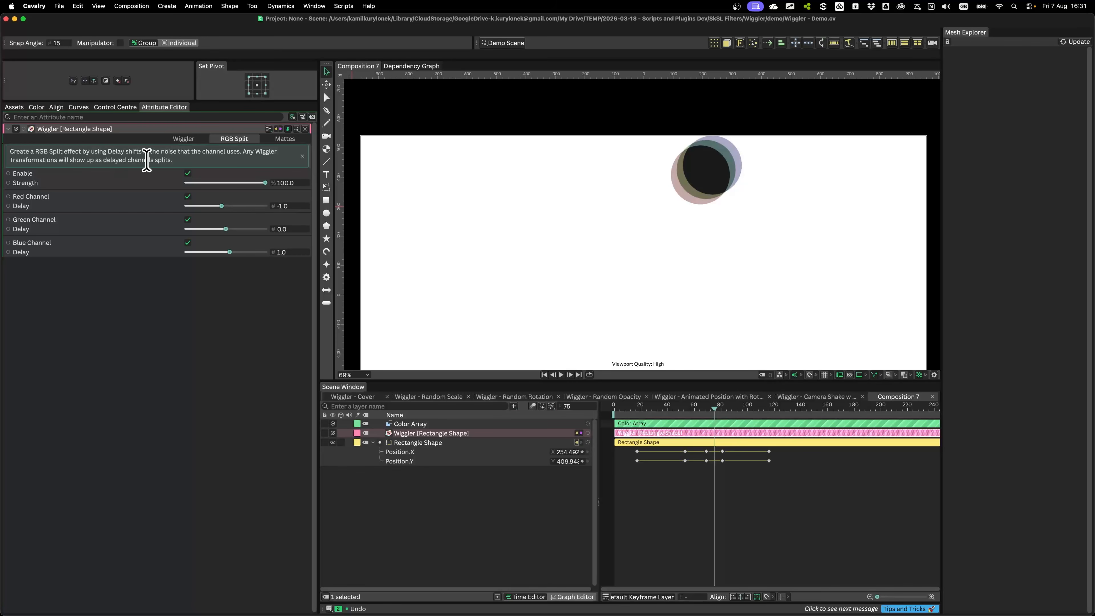
click(187, 142)
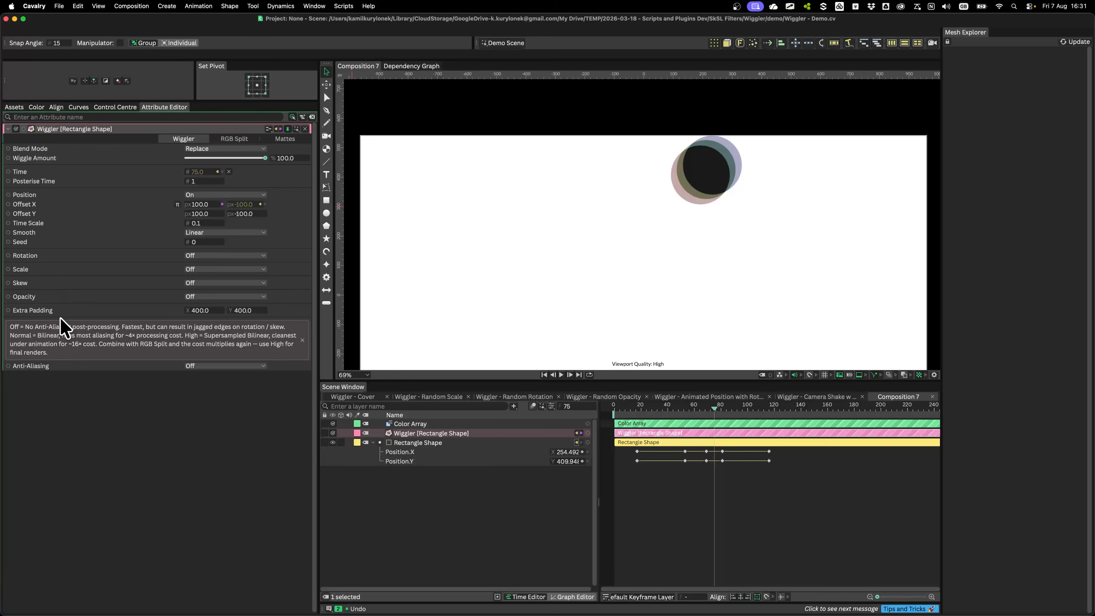
click(234, 139)
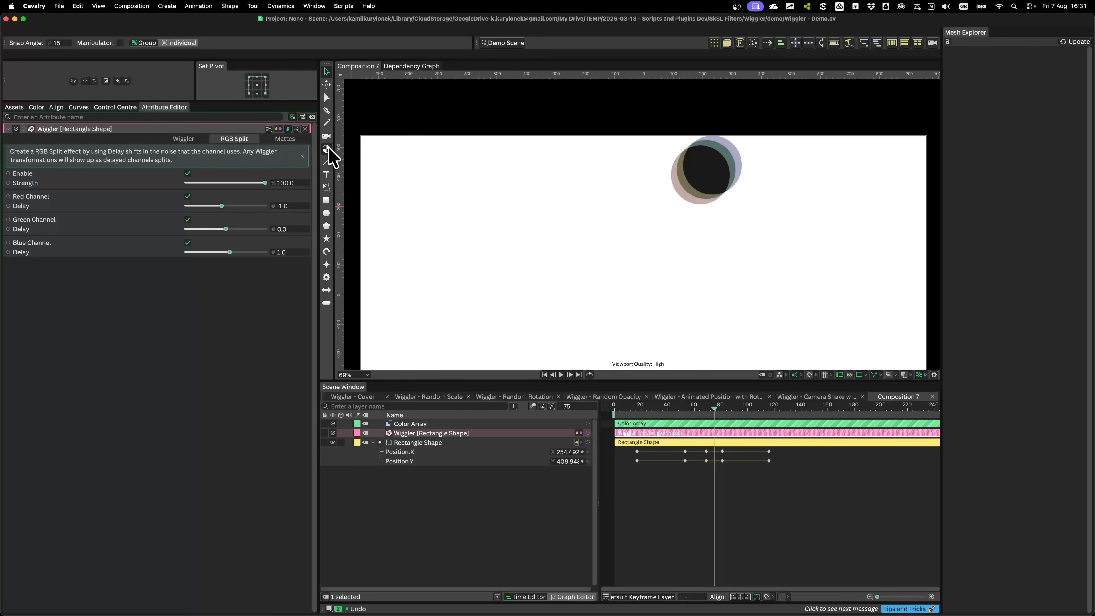
Step: Recolour the circle with Royal Blue from the Color Array and deselect the array
click(420, 423)
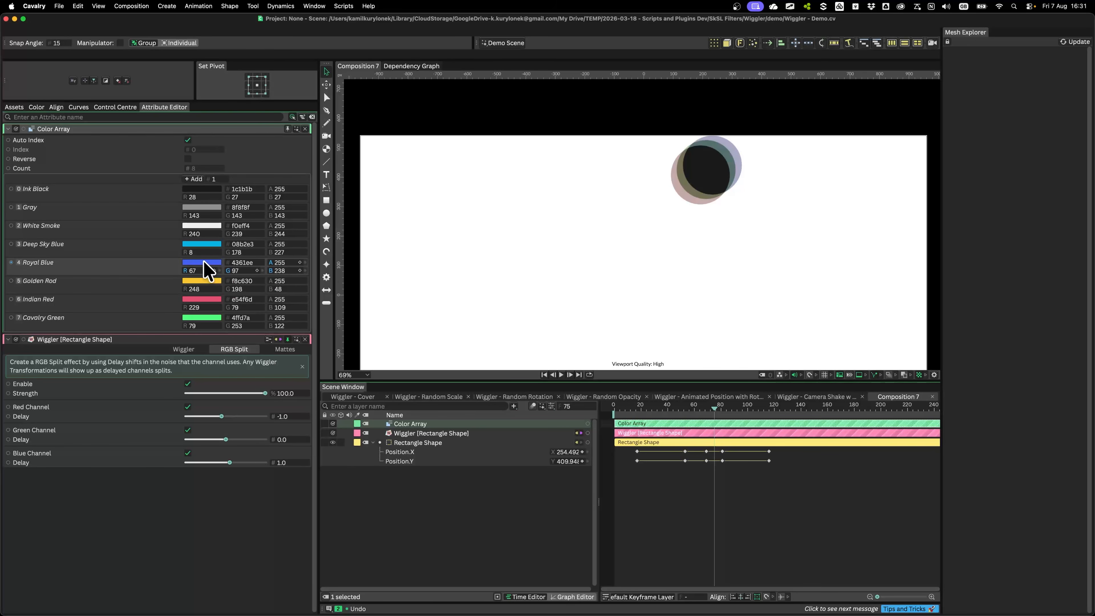
drag(204, 263, 502, 236)
drag(717, 183, 244, 277)
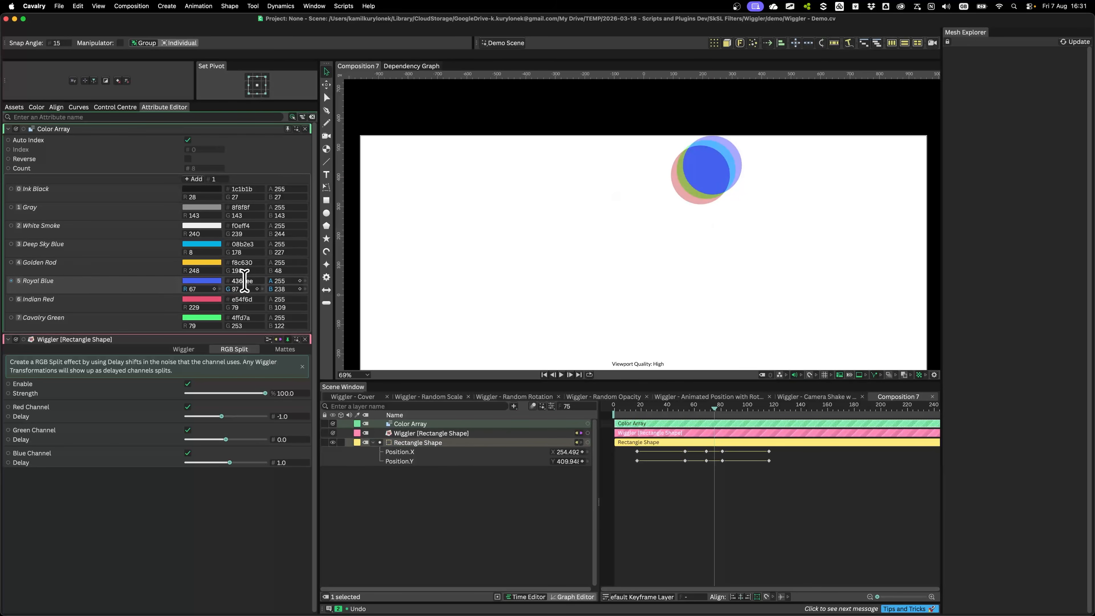
click(688, 260)
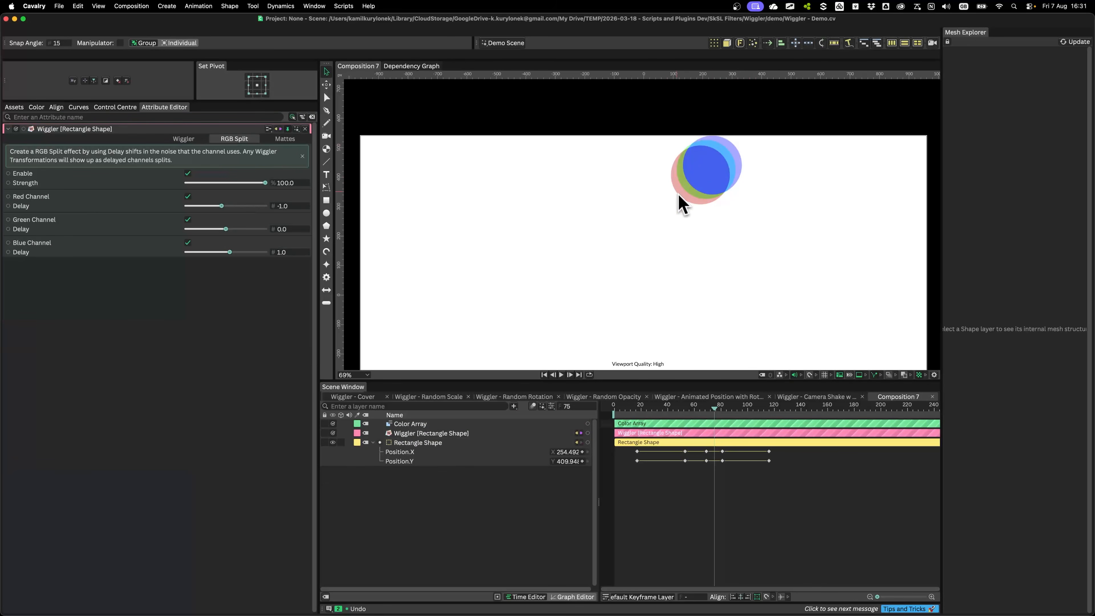
Step: Inspect the blue circle's separated channels up close and preview the RGB Split from frame 27
scroll(745, 173, up, 3)
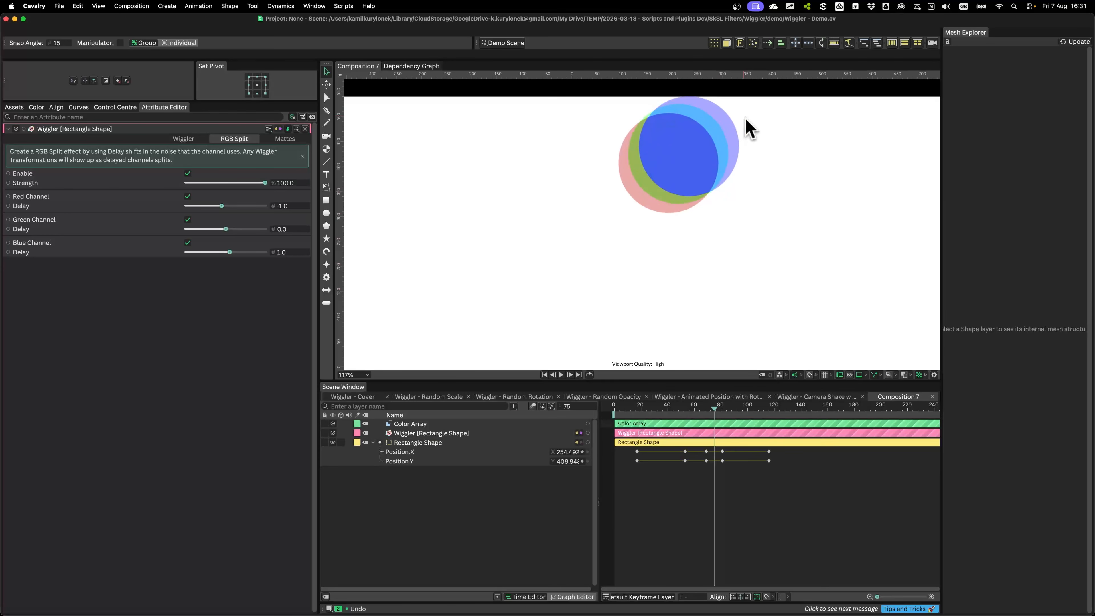
click(639, 406)
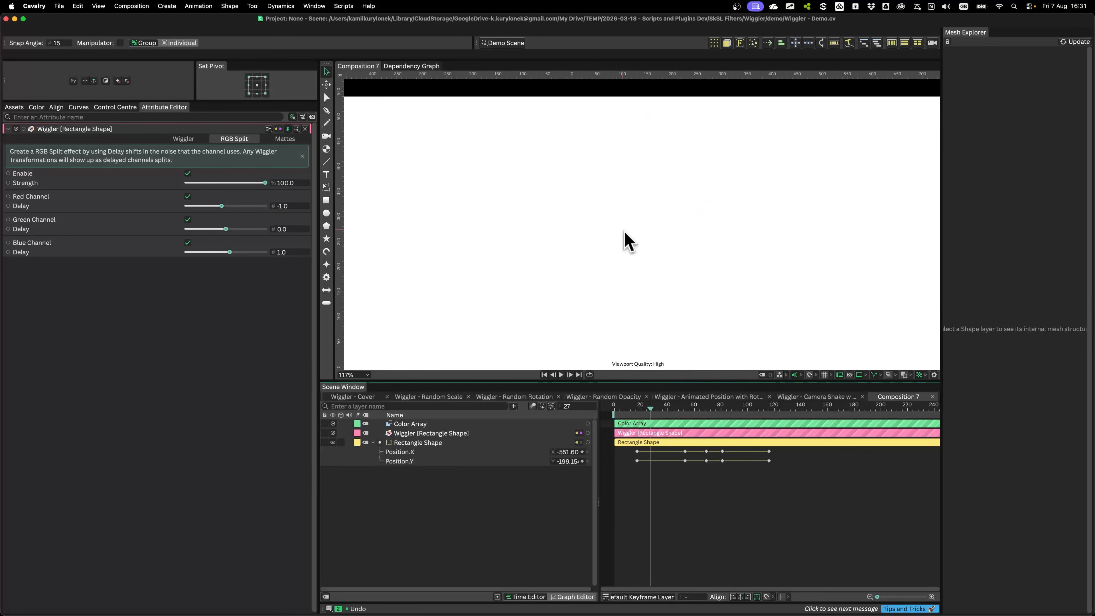
scroll(560, 253, down, 5)
drag(541, 283, 591, 239)
scroll(555, 275, up, 2)
key(space)
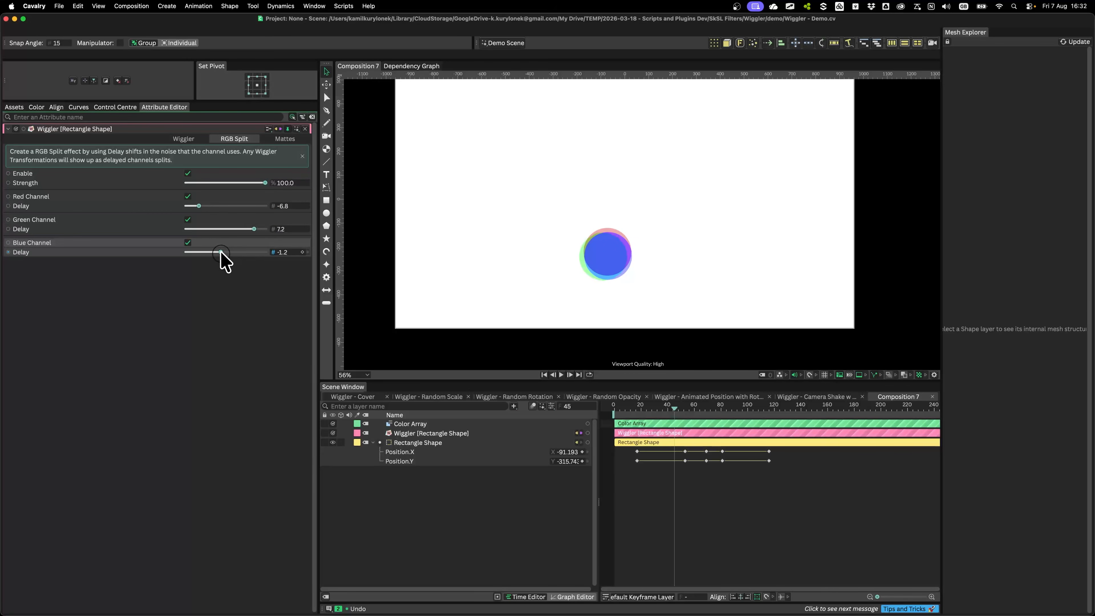
Step: Set the RGB Split delays to -6.8 for red, 7.2 for green and 2.9 for blue, and preview the animation from frame 18
click(640, 408)
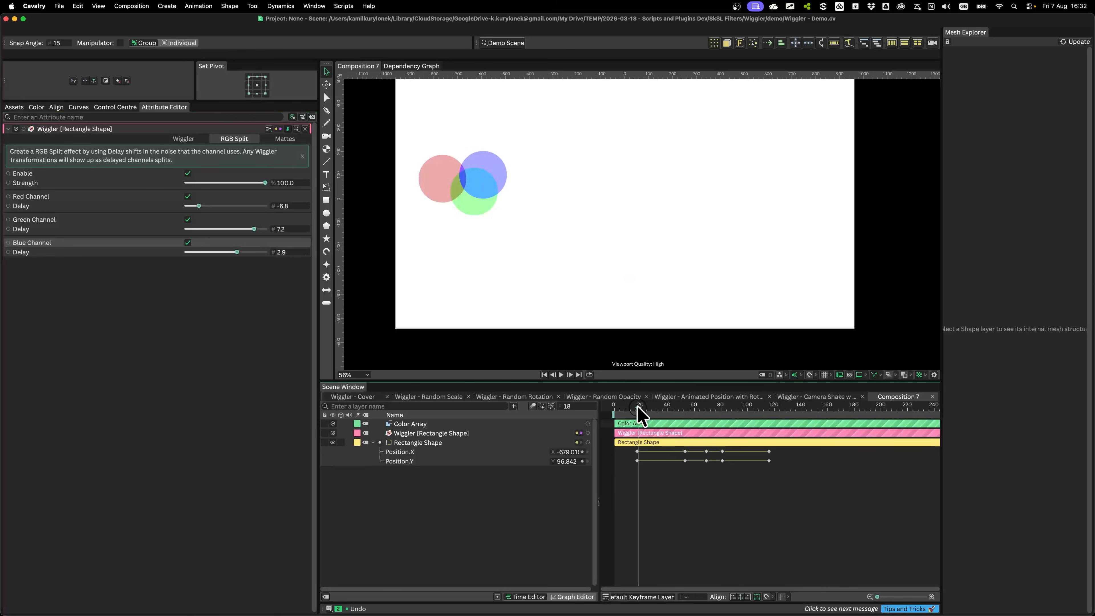
key(space)
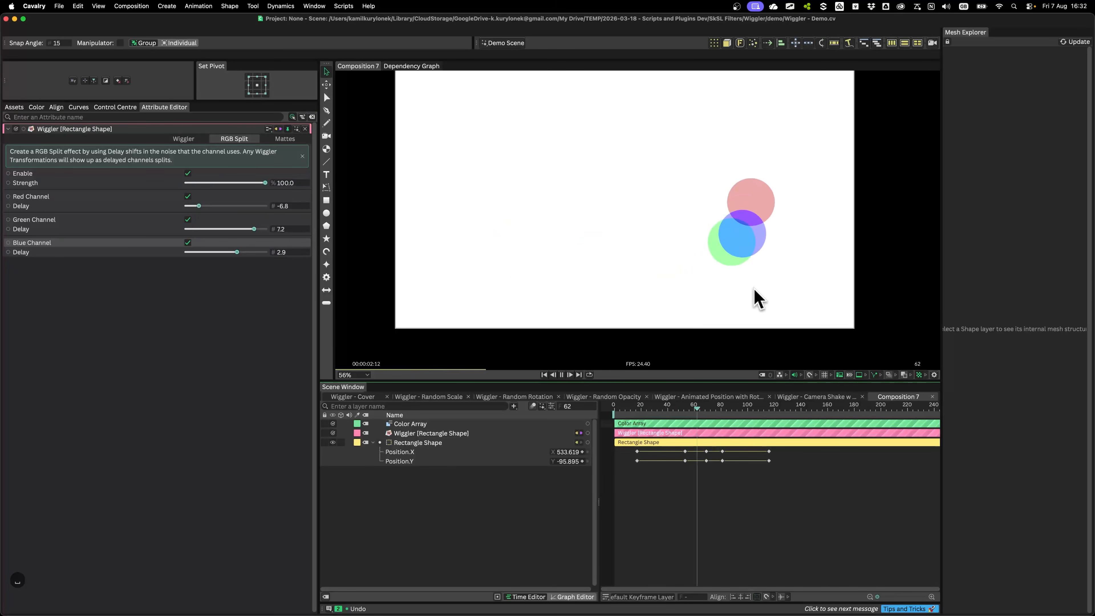
scroll(759, 293, down, 2)
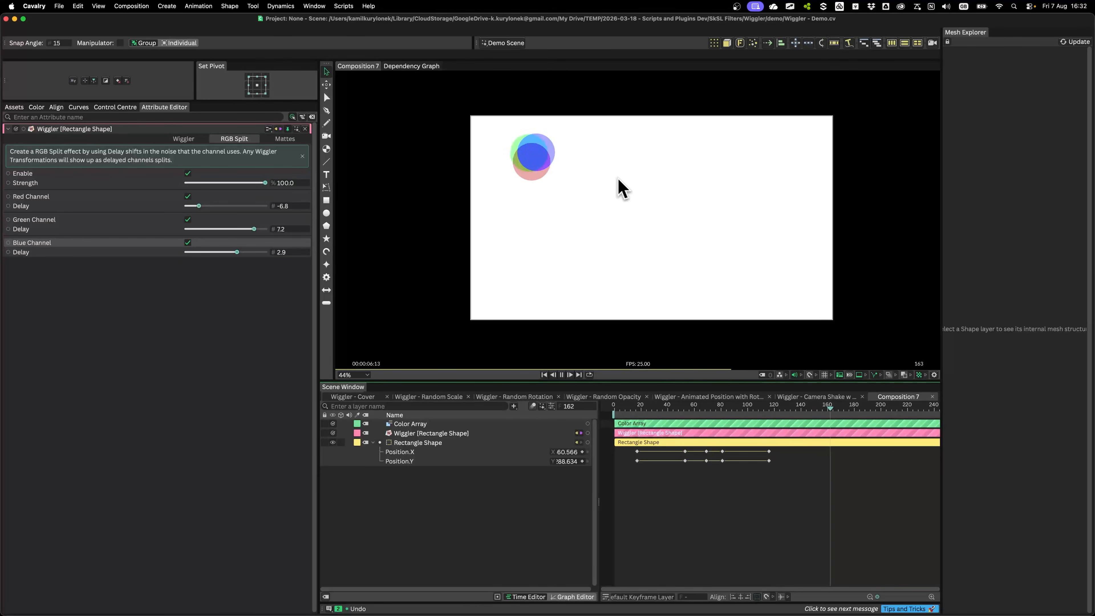
key(space)
scroll(528, 177, up, 5)
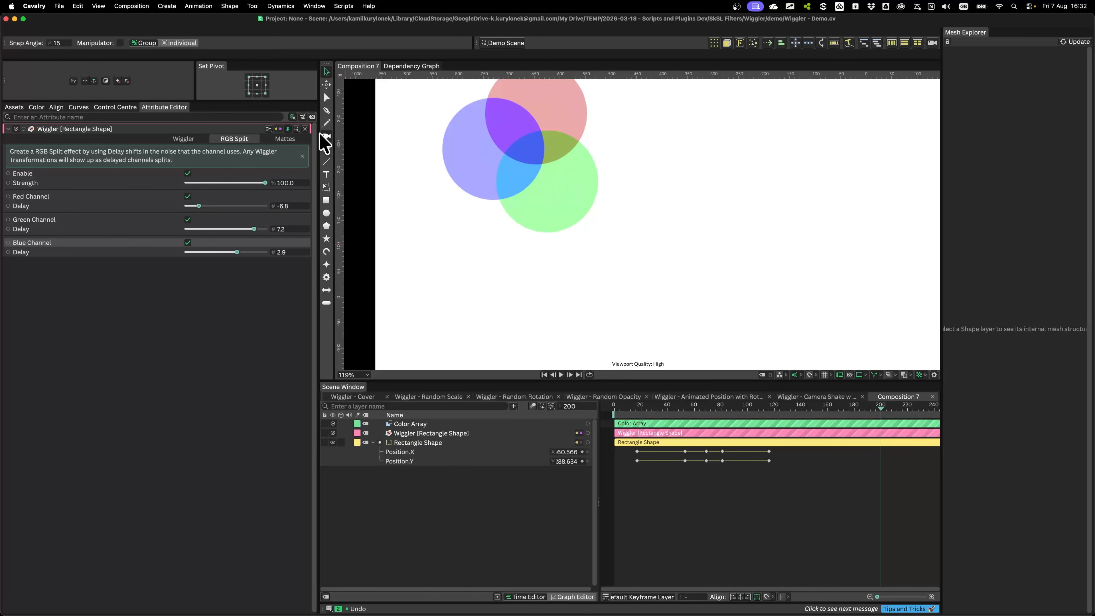
Step: Reduce the RGB Split strength to 33% and switch the effect off and back on to compare
scroll(559, 220, down, 3)
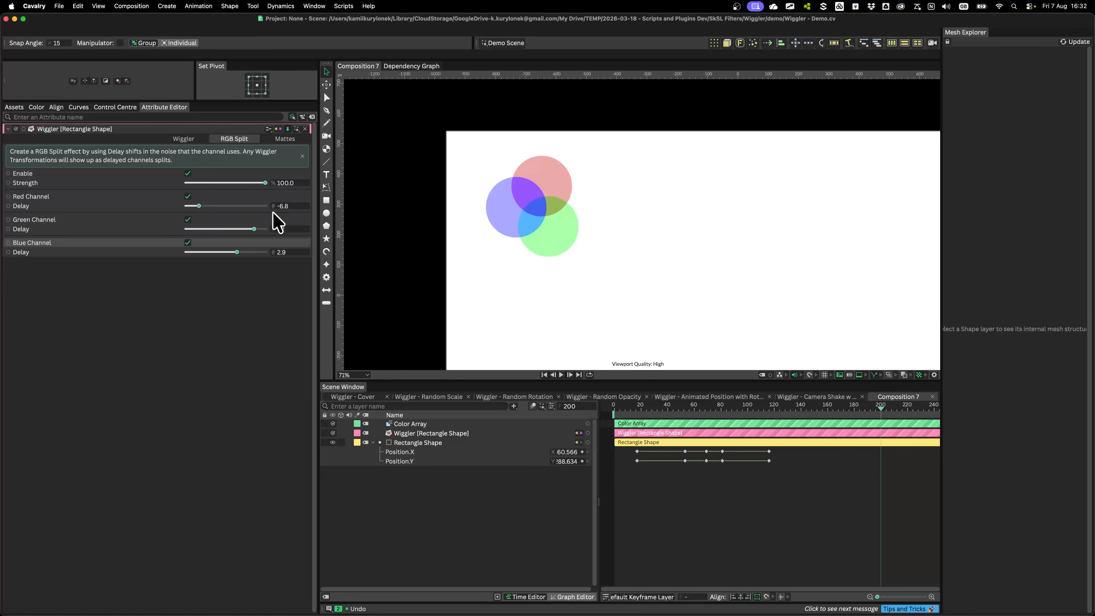
drag(258, 183, 212, 183)
click(188, 174)
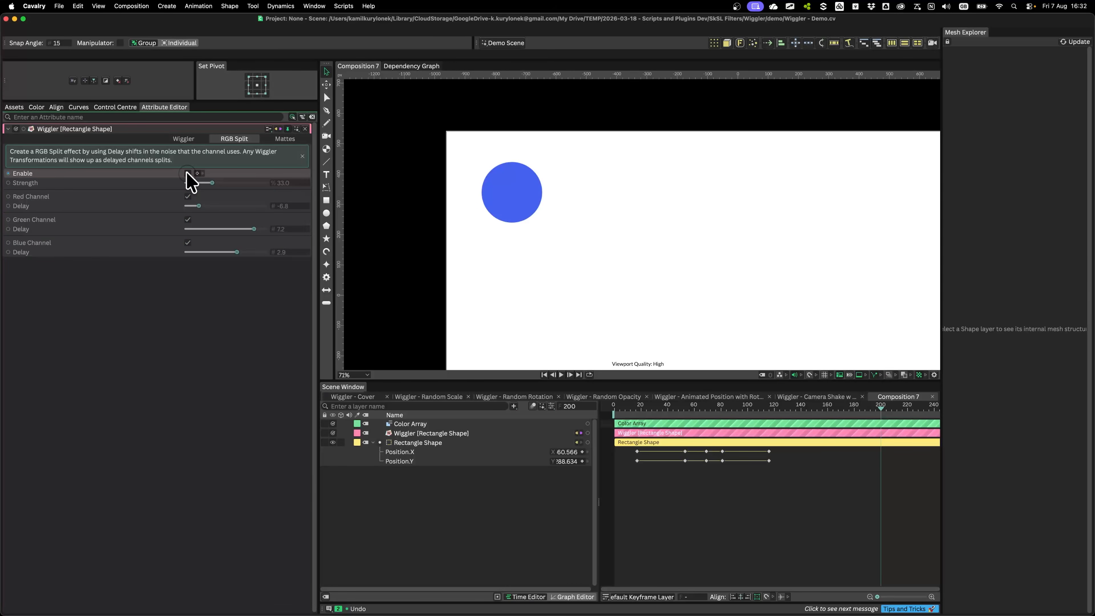
click(187, 173)
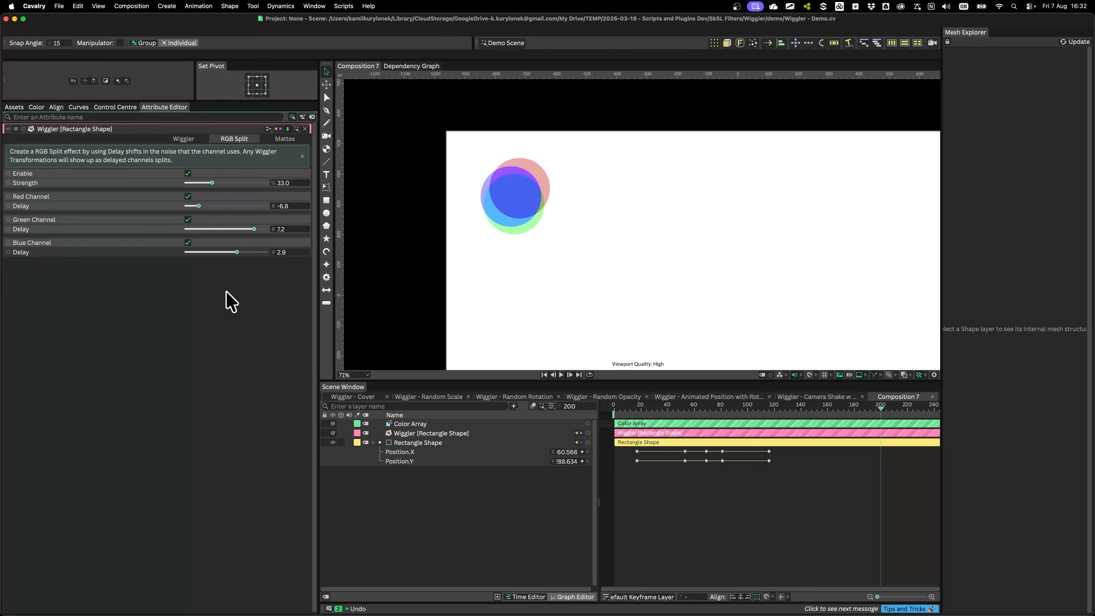